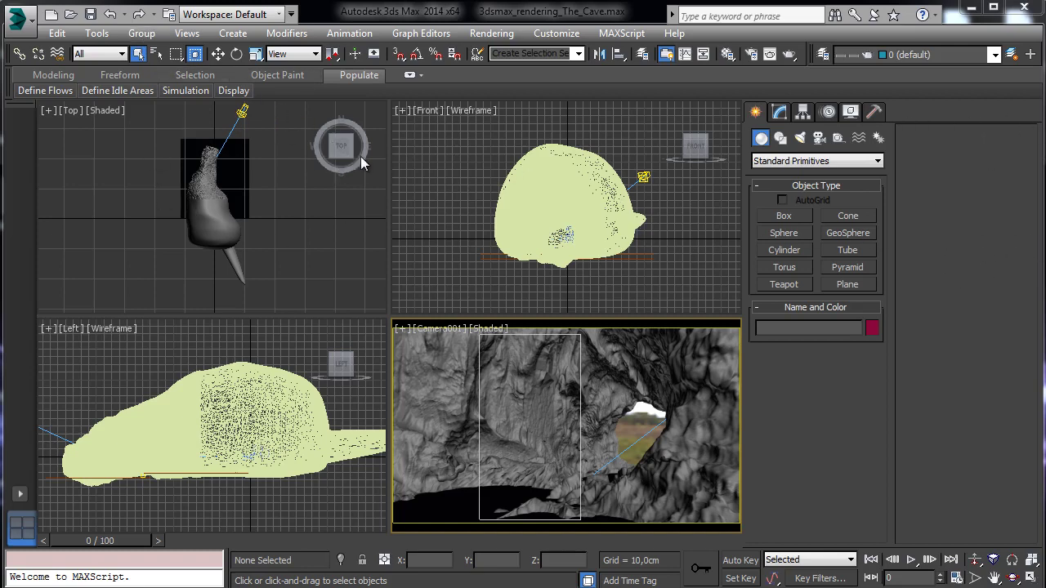
Step: Add an Edit Poly modifier to the cave mesh Object001
left_click(229, 367)
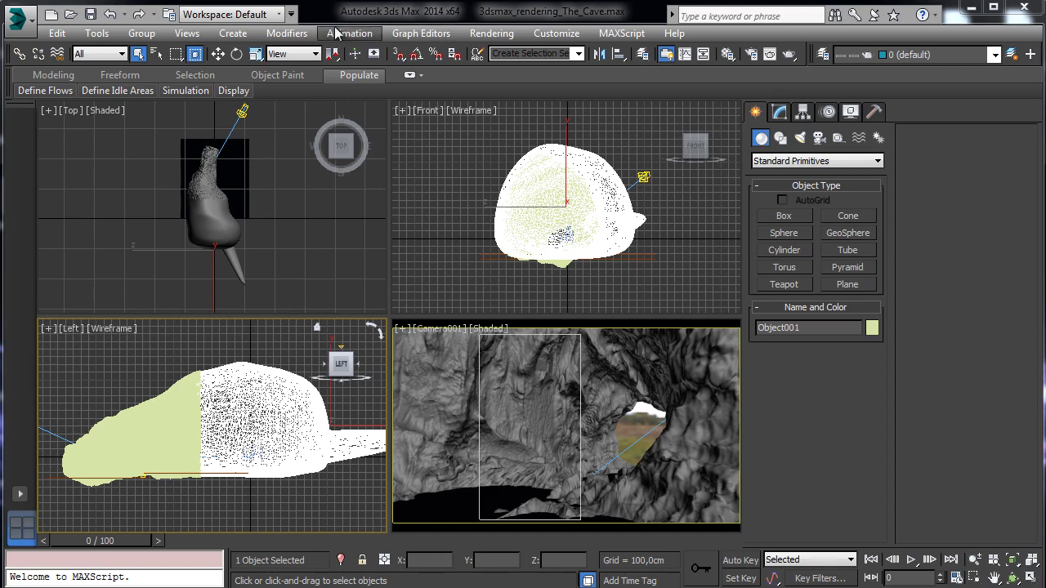
left_click_drag(153, 122, 294, 299)
left_click(106, 110)
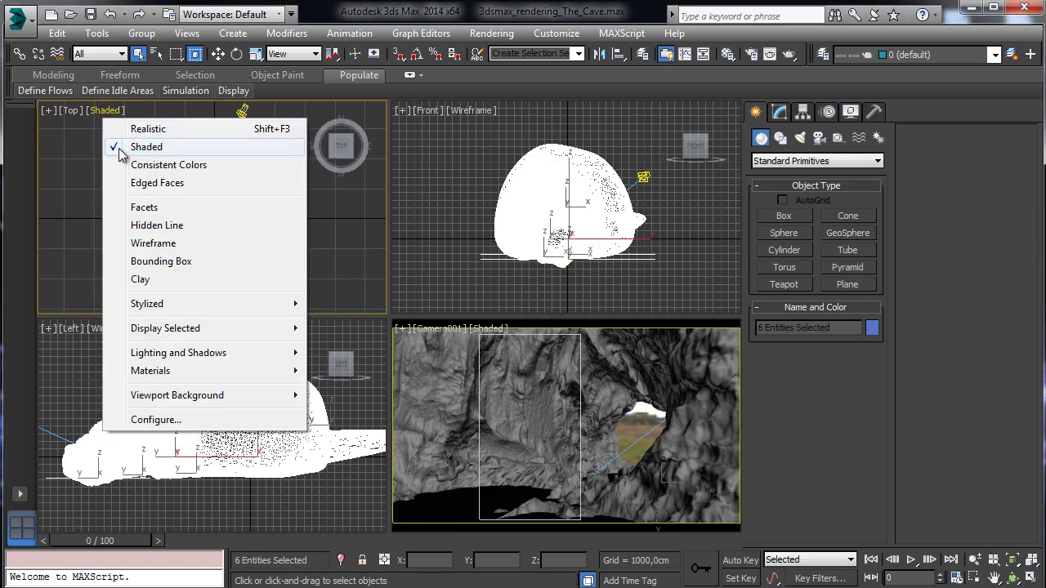
left_click(975, 576)
left_click_drag(226, 232, 278, 175)
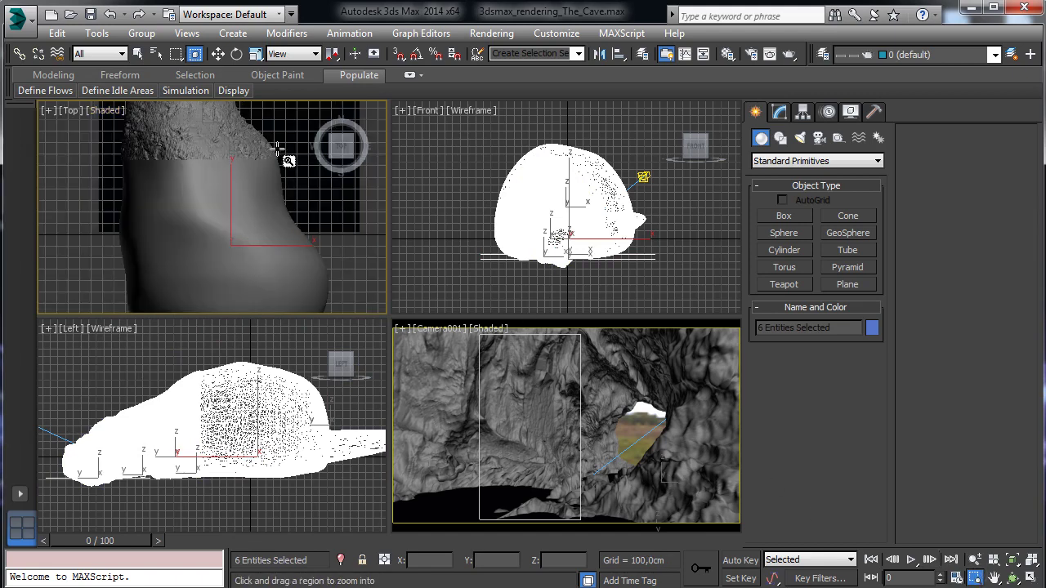
left_click(137, 54)
left_click(239, 384)
left_click(779, 112)
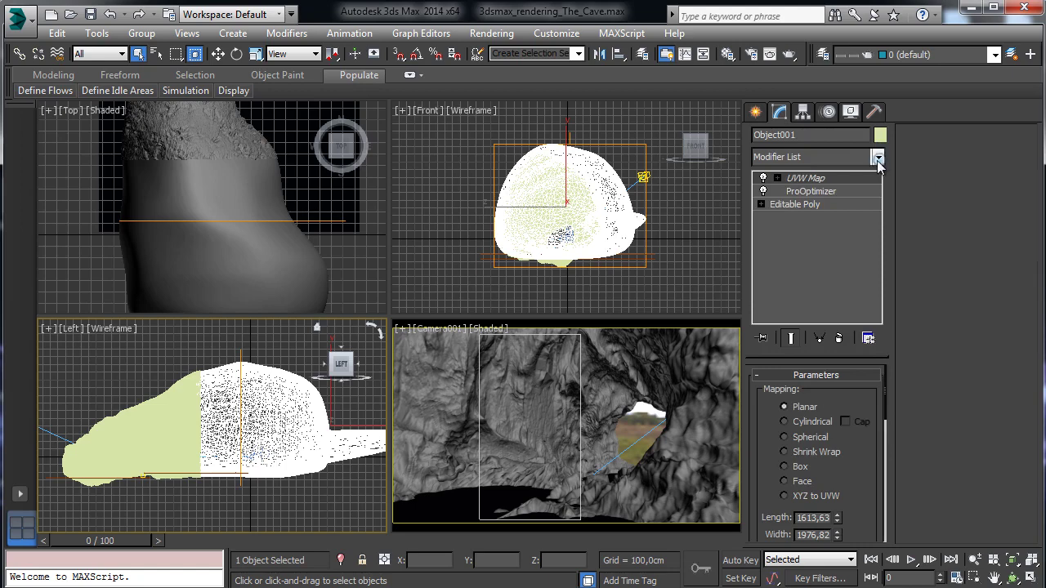
left_click(876, 158)
scroll(811, 399, "down", 8)
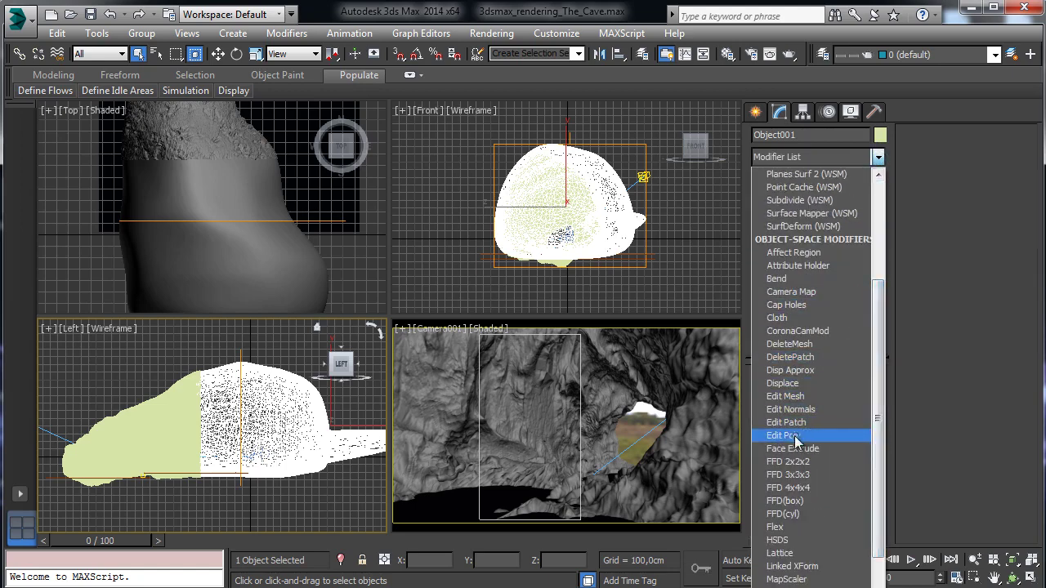
left_click(797, 436)
Step: Delete a small patch of polygons from the middle of the cave's smooth roof to open a hole
left_click(923, 152)
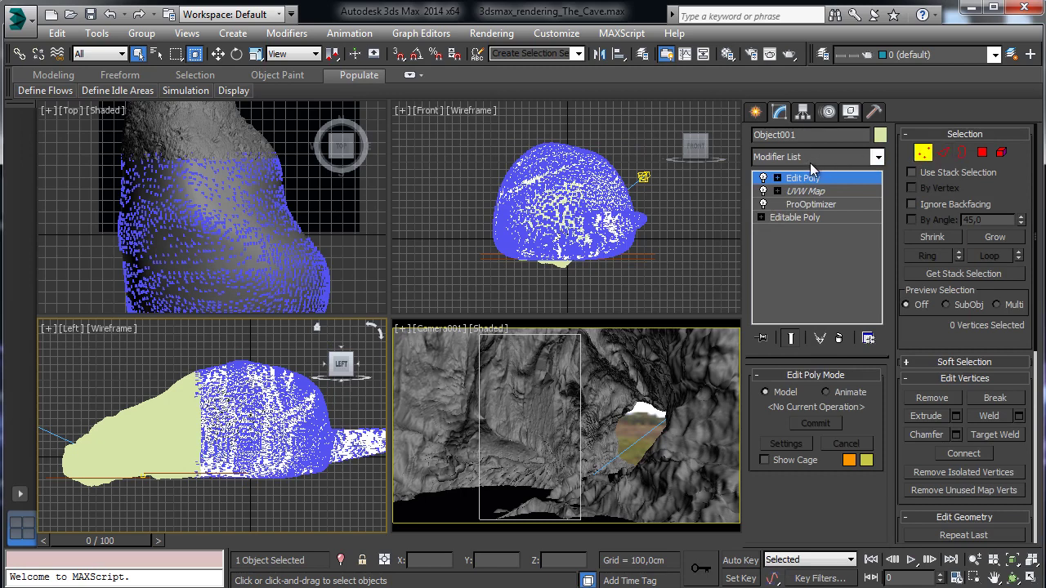
left_click(981, 153)
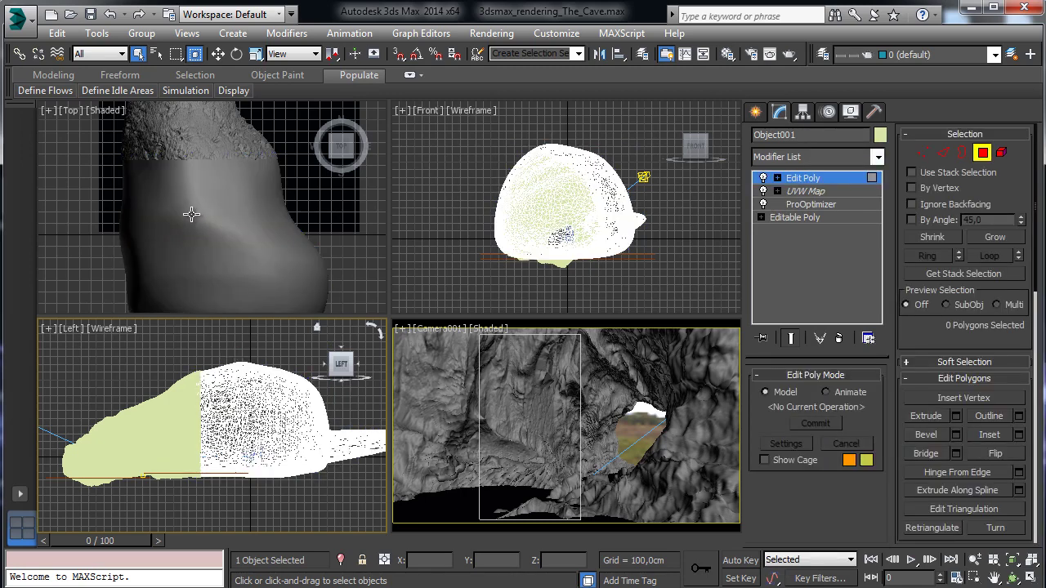
left_click_drag(188, 214, 216, 227)
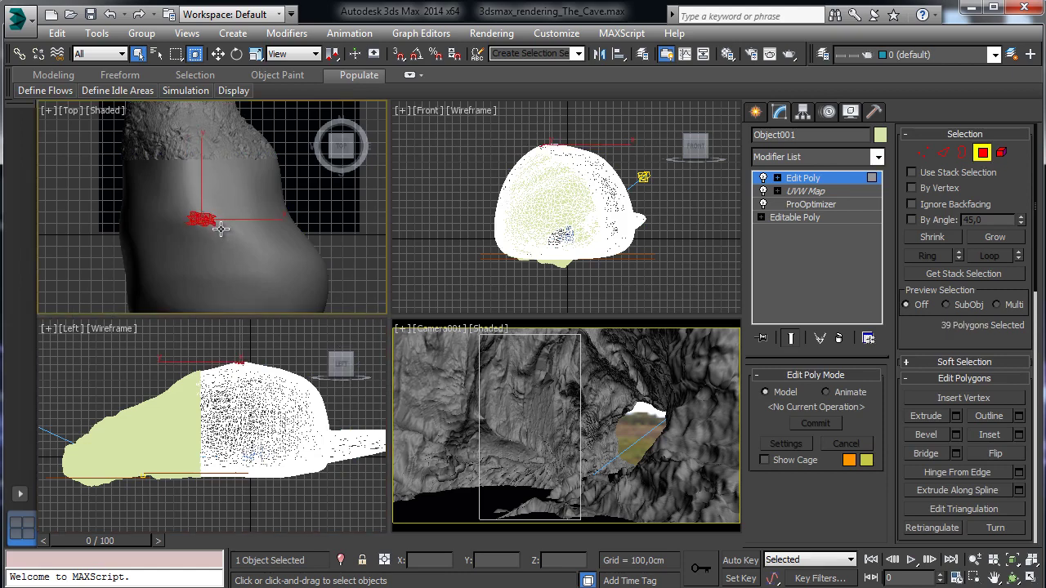
left_click(185, 210)
left_click_drag(223, 231, 222, 228)
key("Delete")
left_click(868, 179)
Step: Open the iray renderer settings with the Camera001 view as the render view
left_click(536, 369)
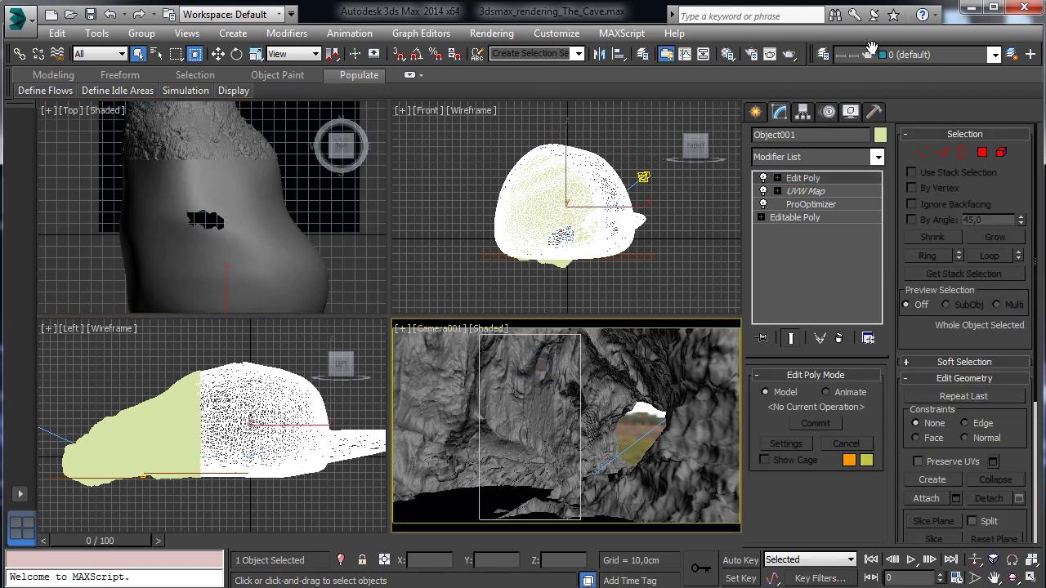
left_click(750, 54)
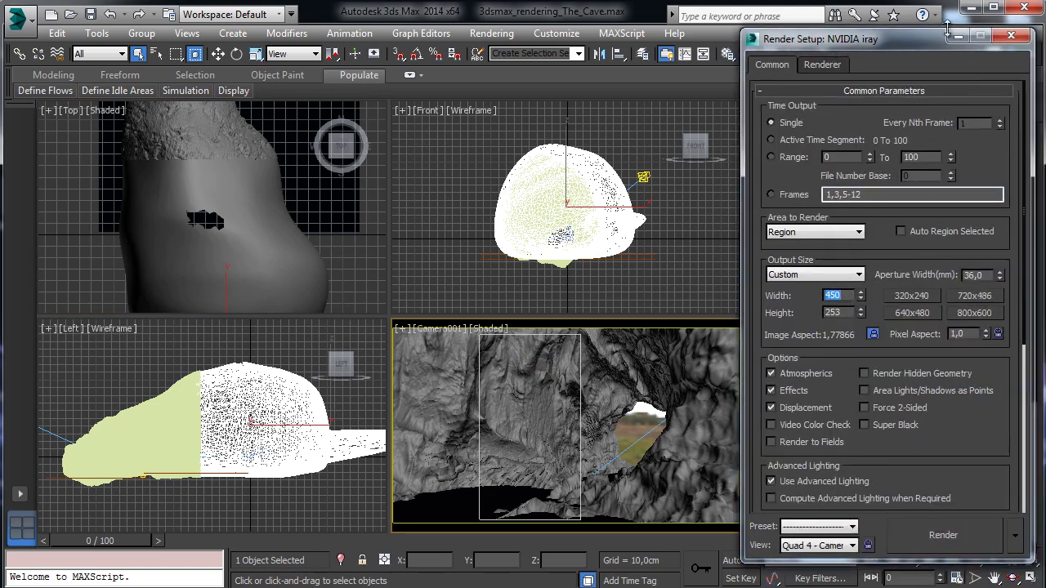
left_click(825, 67)
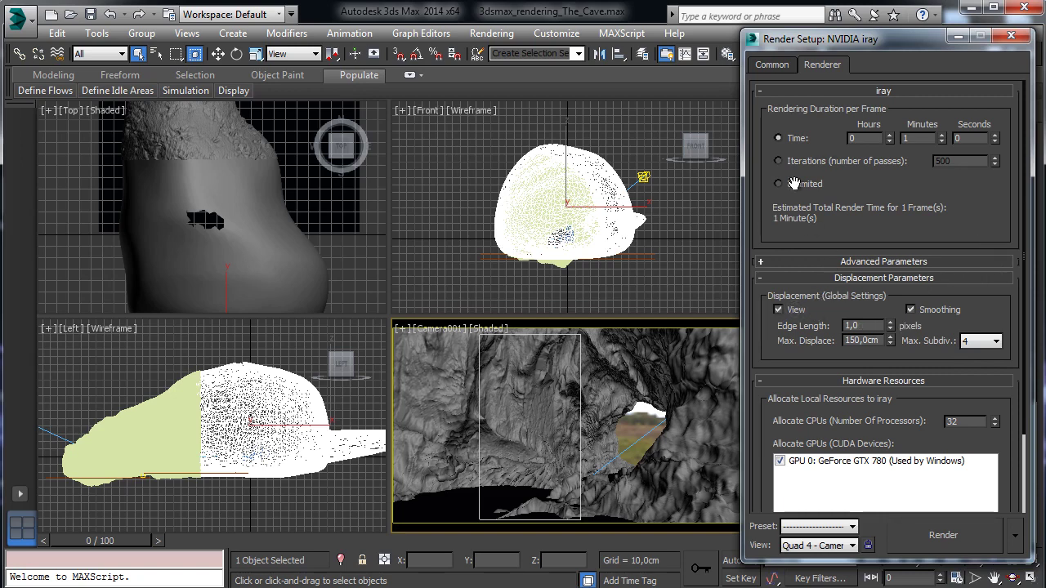
left_click_drag(799, 41, 809, 125)
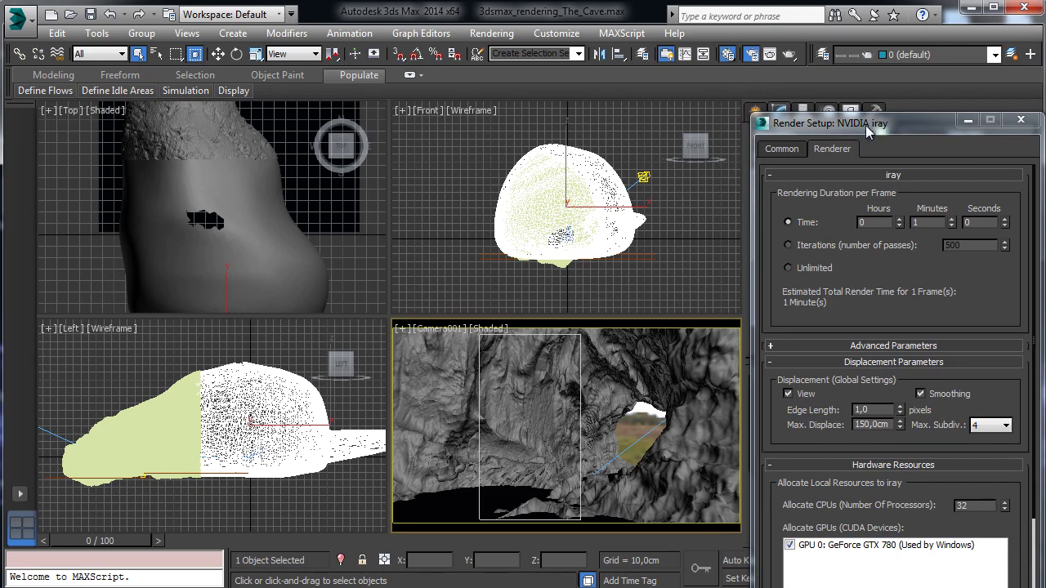
Step: Check the Special Purpose Maps settings of the Rock material, including displacement
key("m")
left_click_drag(533, 115, 193, 55)
scroll(196, 380, "down", 10)
scroll(207, 309, "down", 10)
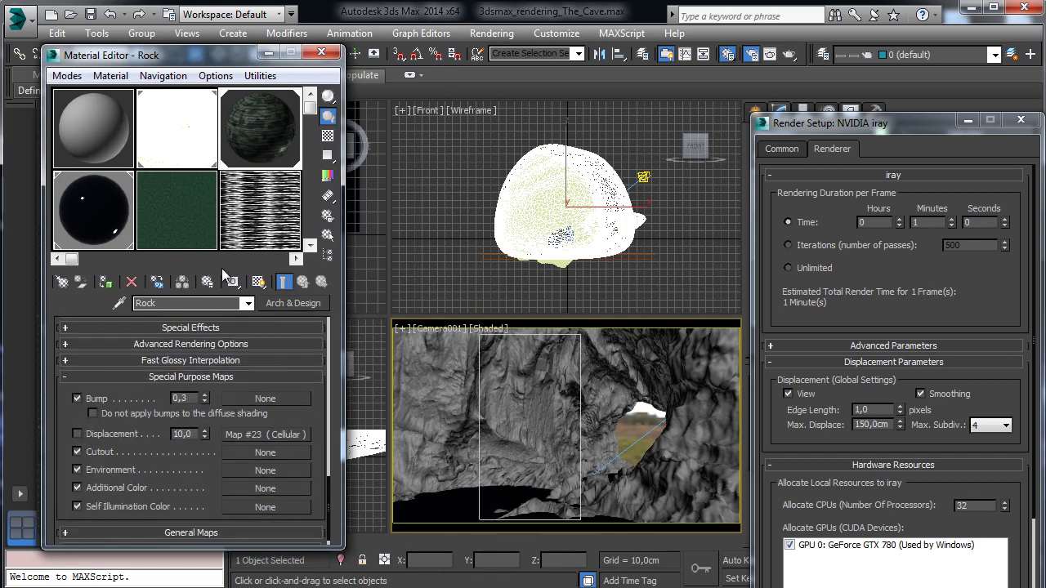
left_click(321, 53)
Step: Set the number of CPUs allocated to iray to 16 and render the current region of the camera view
left_click_drag(854, 122, 163, 76)
double_click(263, 428)
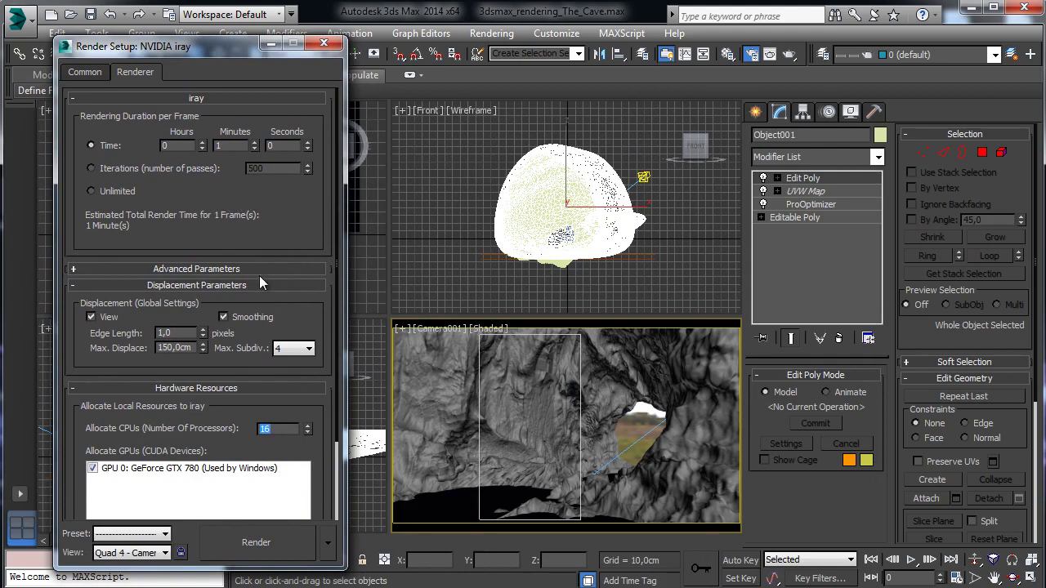
left_click(269, 544)
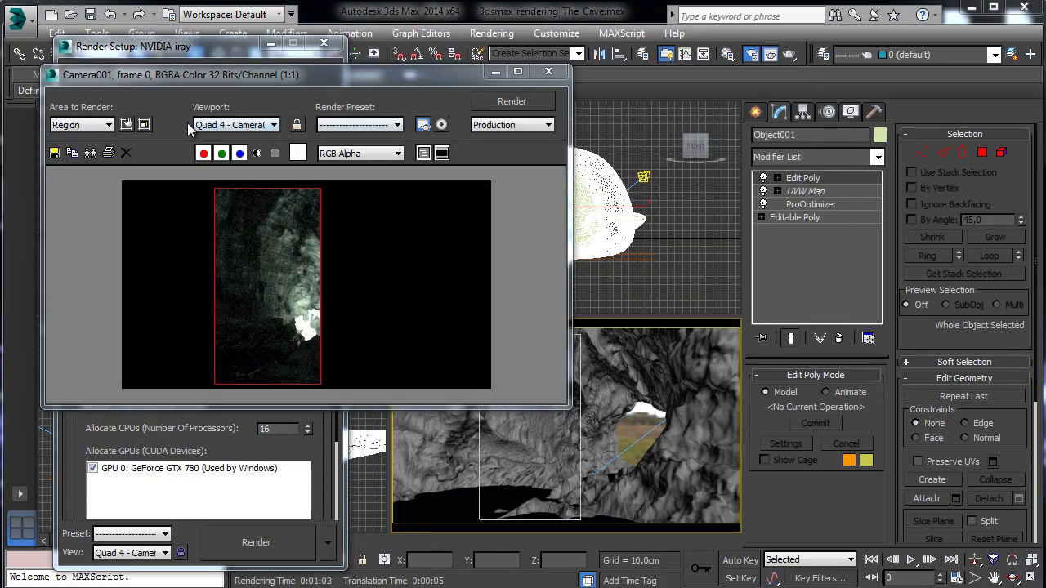
Step: Move the render region onto the cave wall farther from the opening, render it, and minimize the result
left_click(127, 125)
left_click_drag(265, 271, 204, 273)
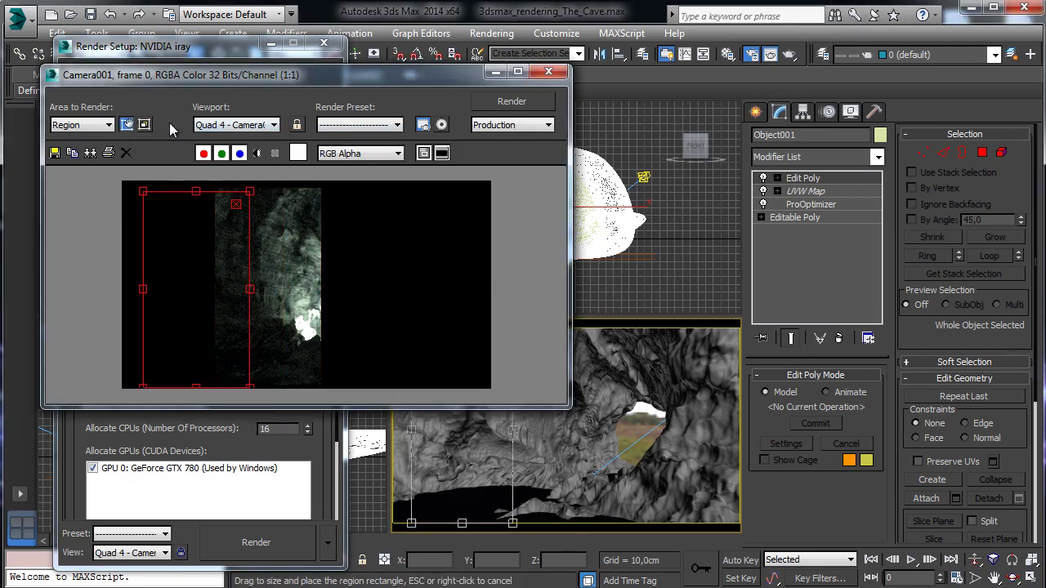
left_click(126, 124)
left_click(564, 106)
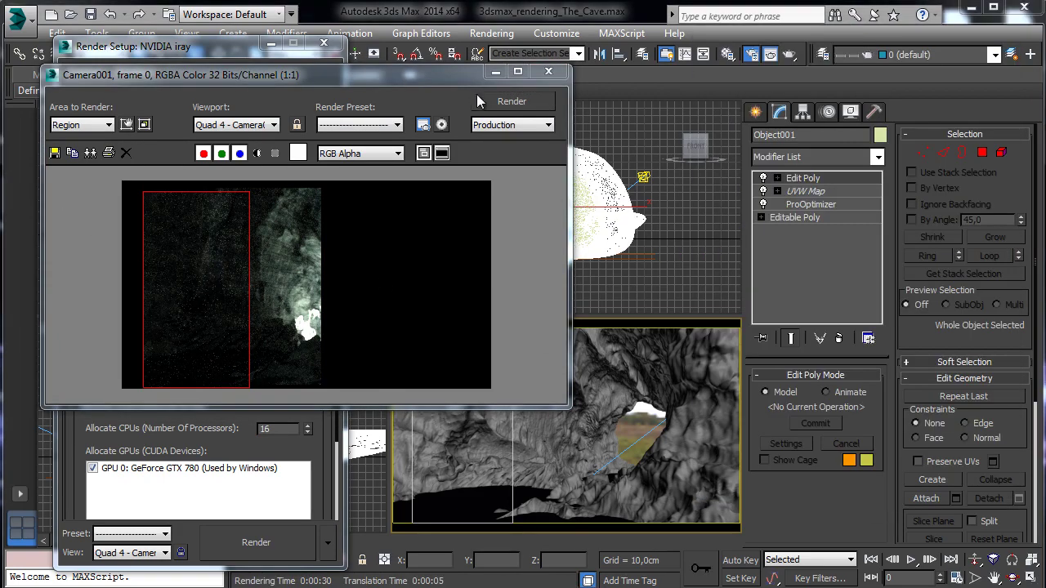
left_click(495, 72)
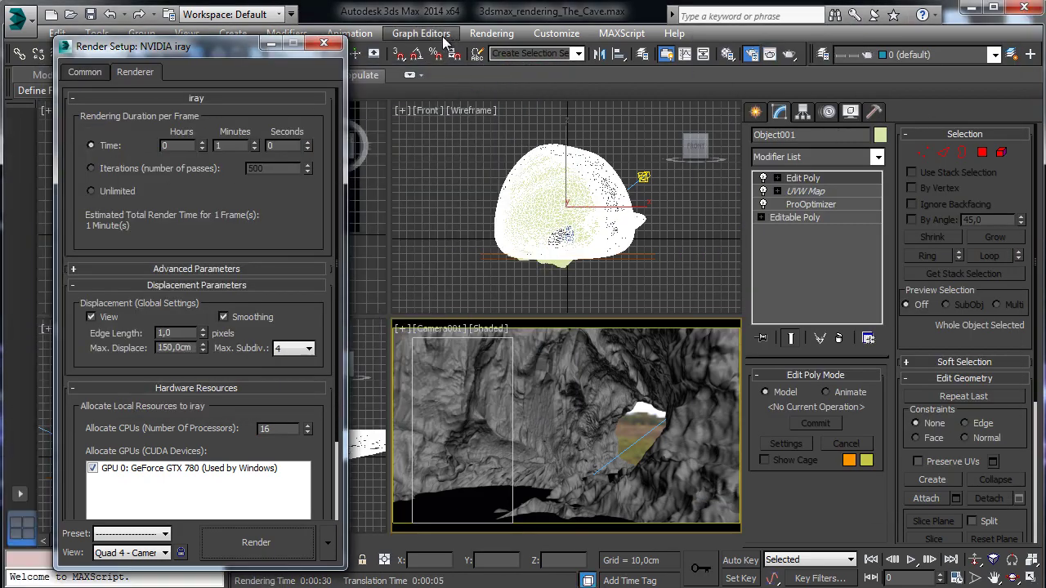
Step: Reset the Highlights (Burn) value of the mr Photographic Exposure Control in the environment settings
left_click(491, 32)
left_click(527, 138)
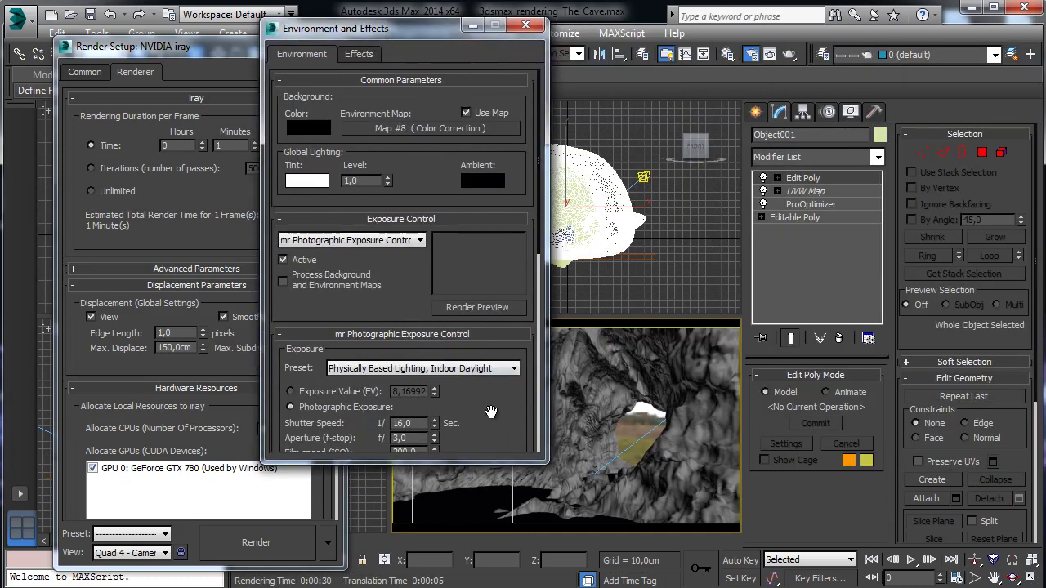
scroll(490, 327, "down", 3)
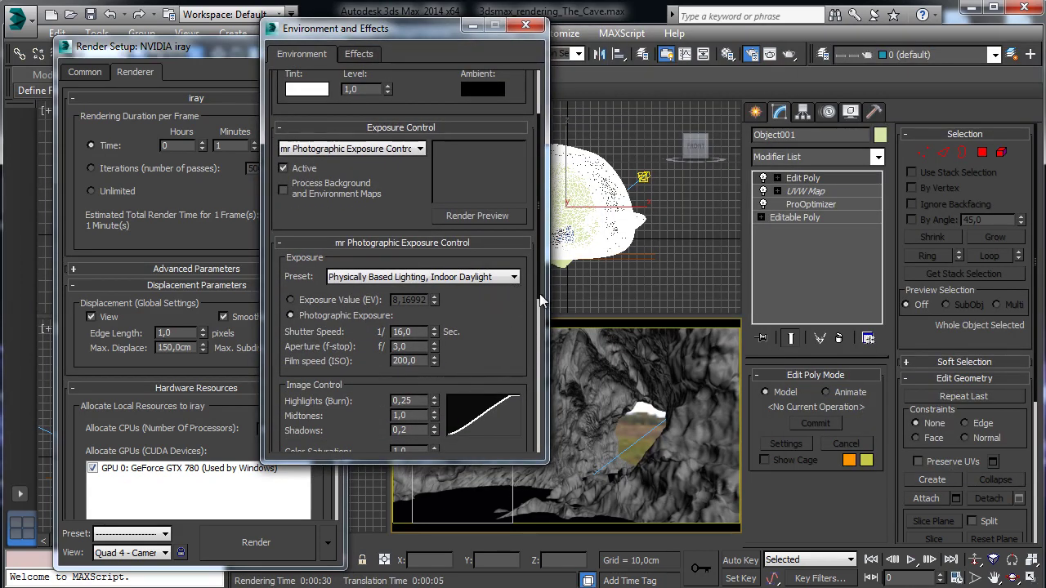
right_click(435, 401)
left_click(525, 26)
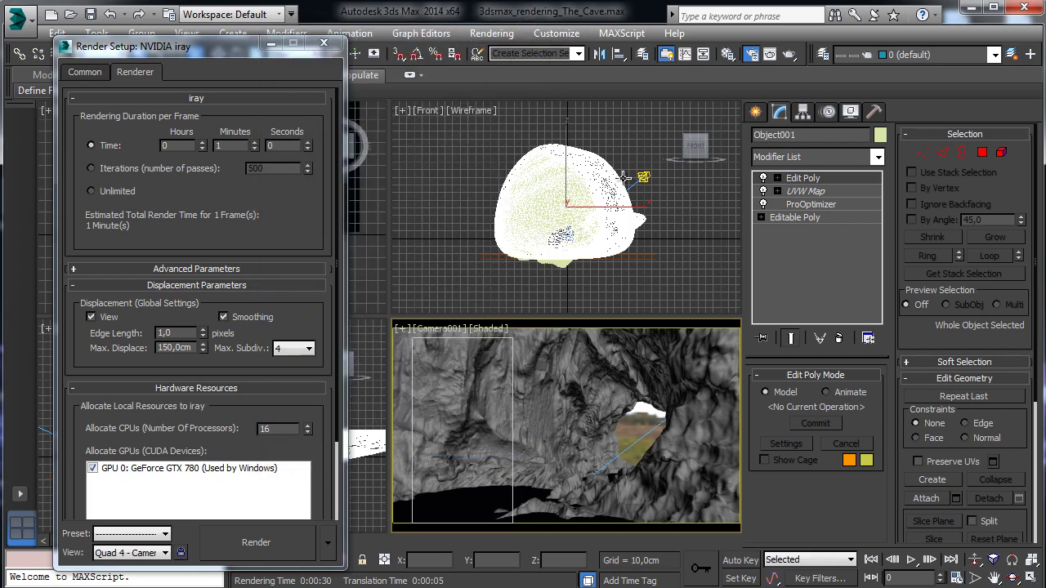
Step: Inspect the target directional light's shadow and intensity settings, then reactivate the camera view
left_click(643, 177)
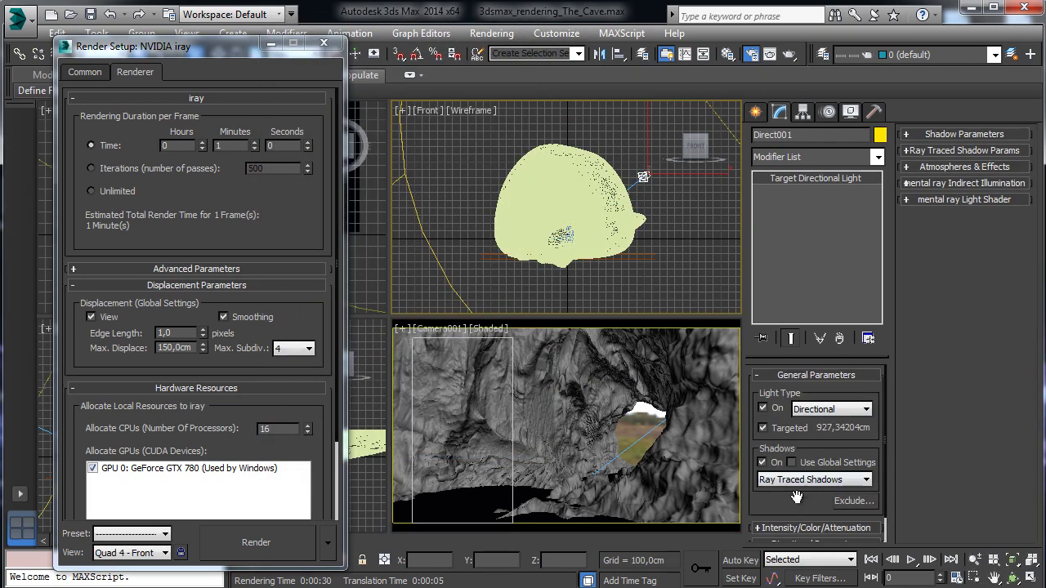
scroll(827, 400, "down", 1)
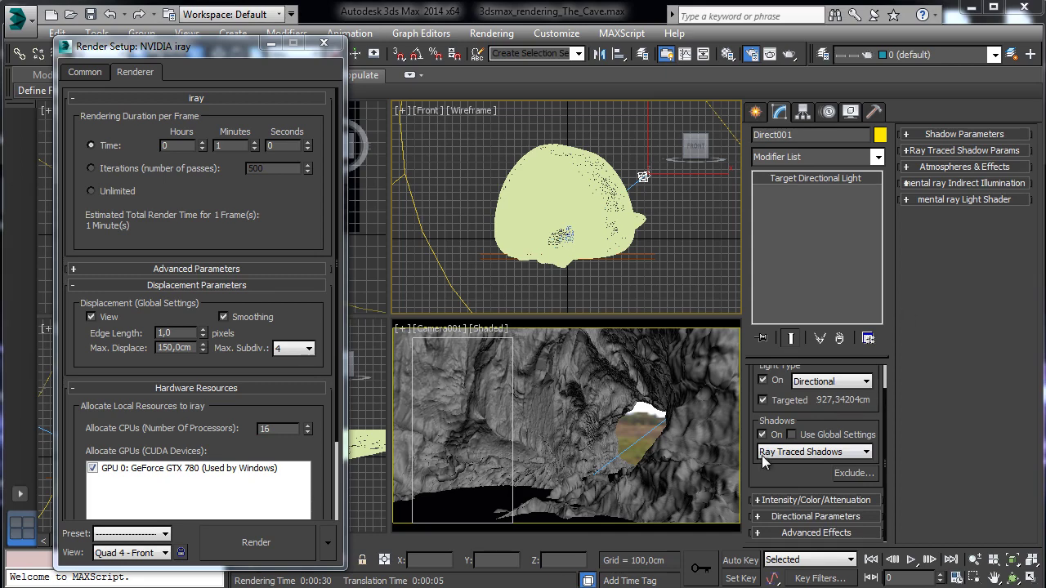
left_click(791, 499)
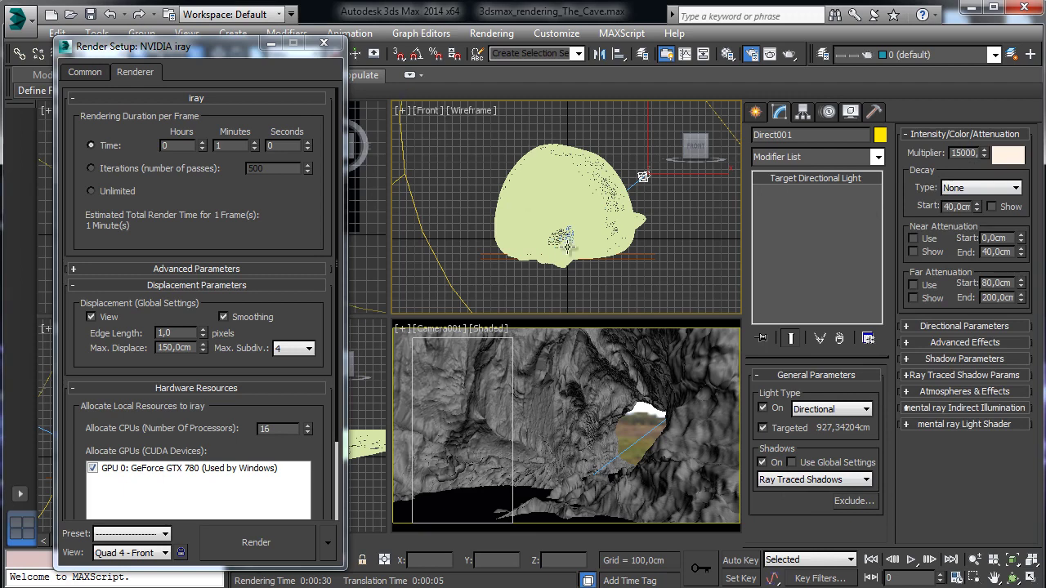
right_click(467, 360)
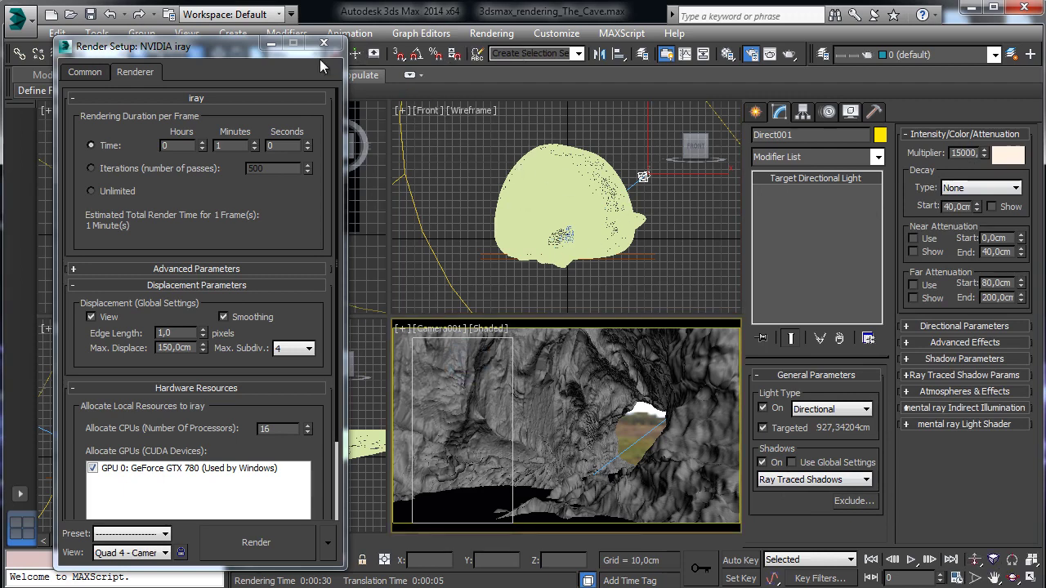
Step: Review the Color Correction settings of environment map Map #8, then close the material and render settings
left_click(642, 54)
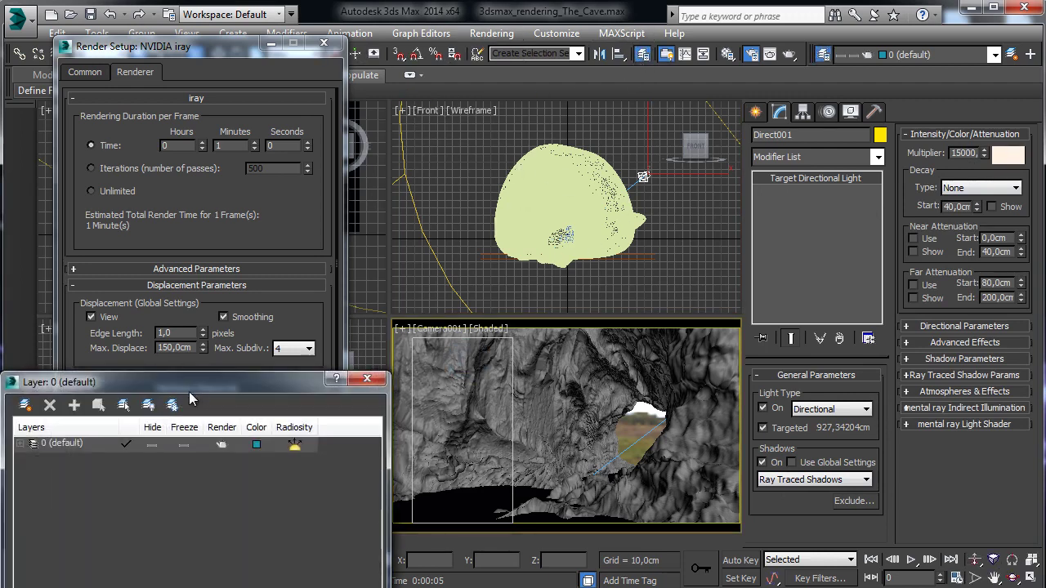
left_click(367, 379)
left_click(727, 54)
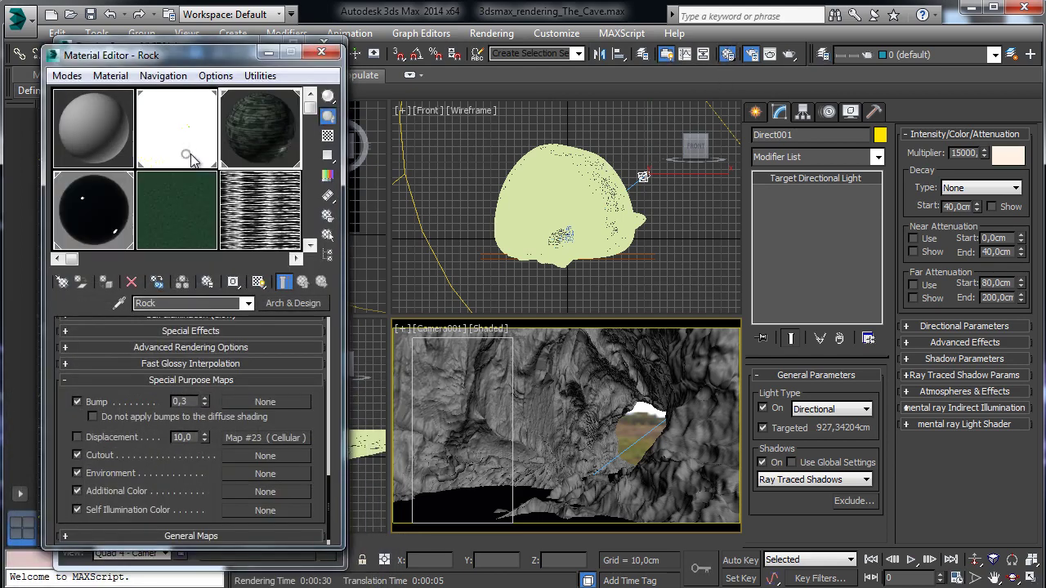
left_click(188, 160)
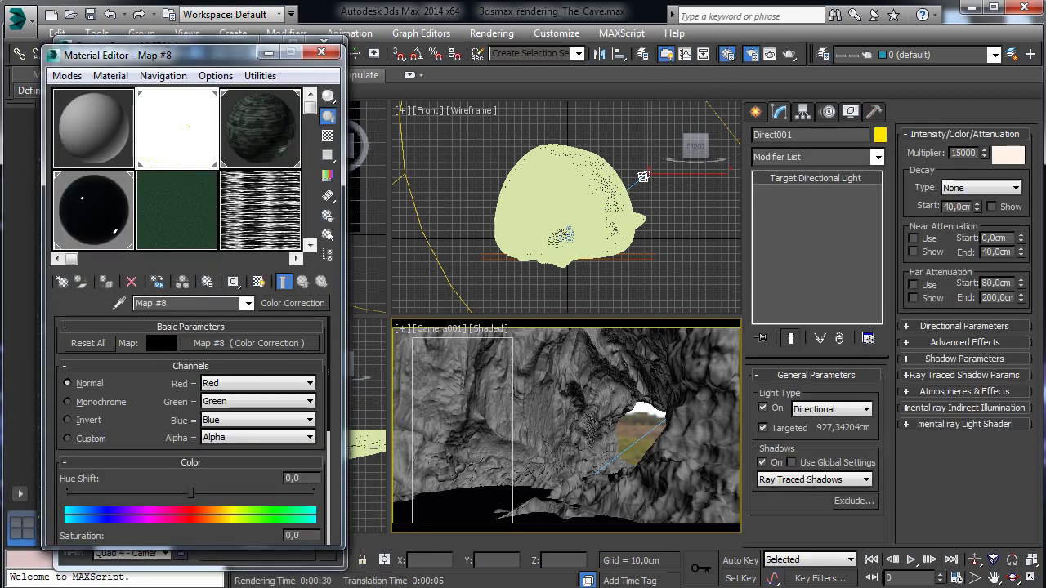
left_click_drag(214, 523, 194, 423)
left_click(321, 52)
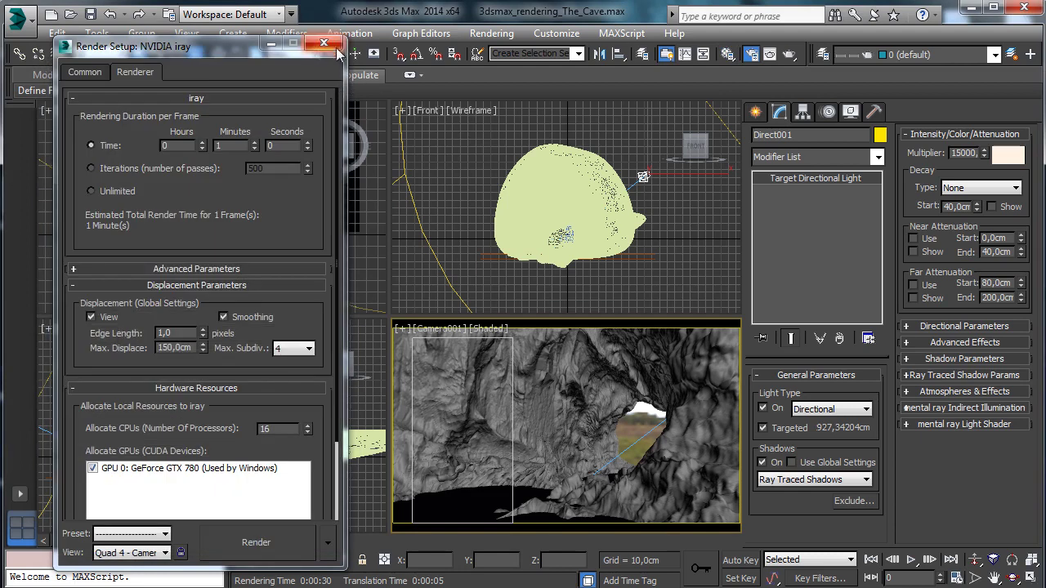
left_click(333, 45)
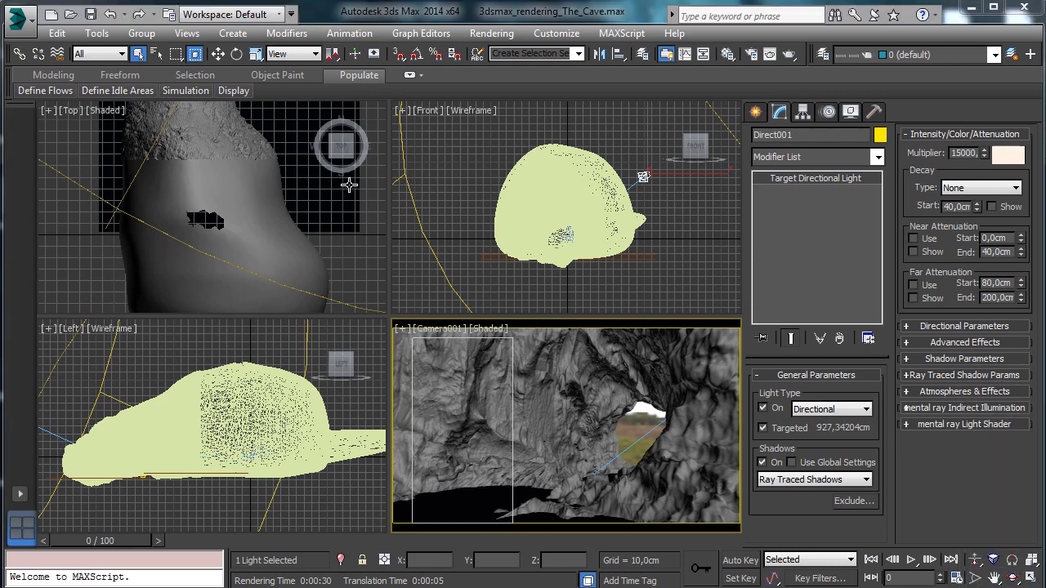
Step: Enlarge the hole in the cave roof by deleting the polygons around its edge, using crossing selection
left_click(210, 214)
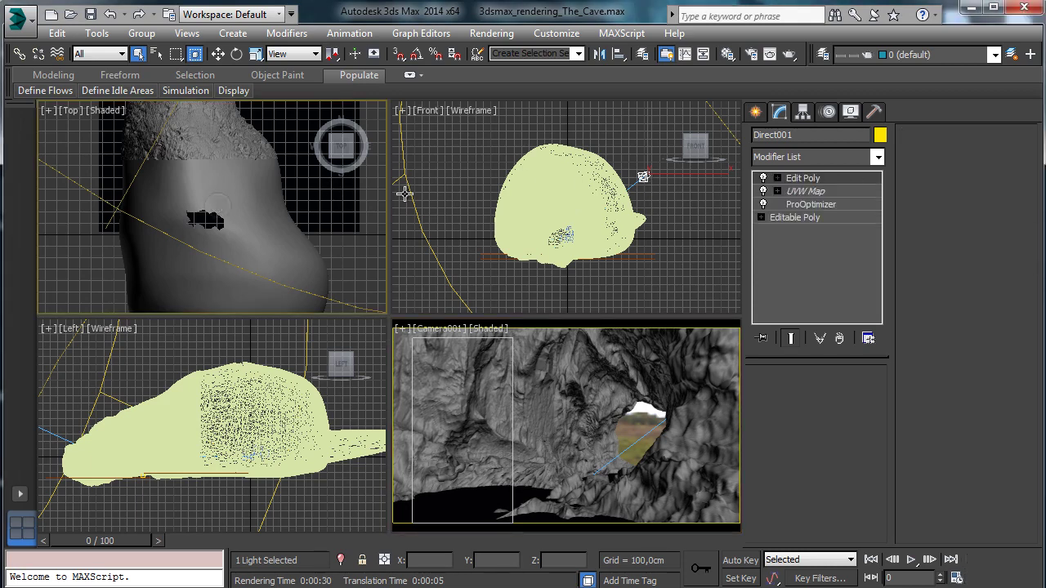
key("4")
left_click(190, 217)
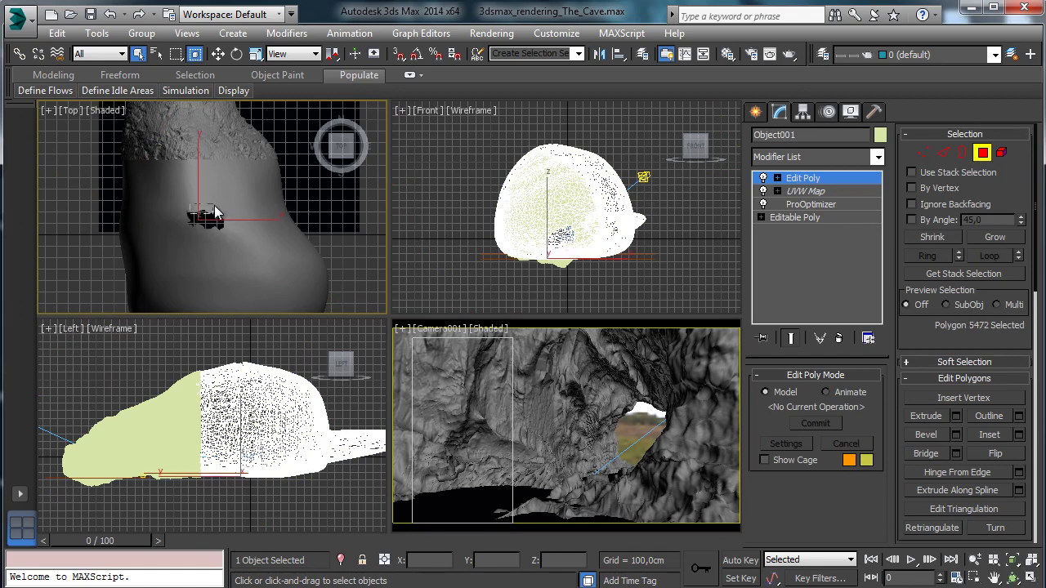
left_click(216, 209)
left_click(214, 208)
left_click(196, 214)
left_click_drag(214, 210, 204, 216)
left_click(195, 54)
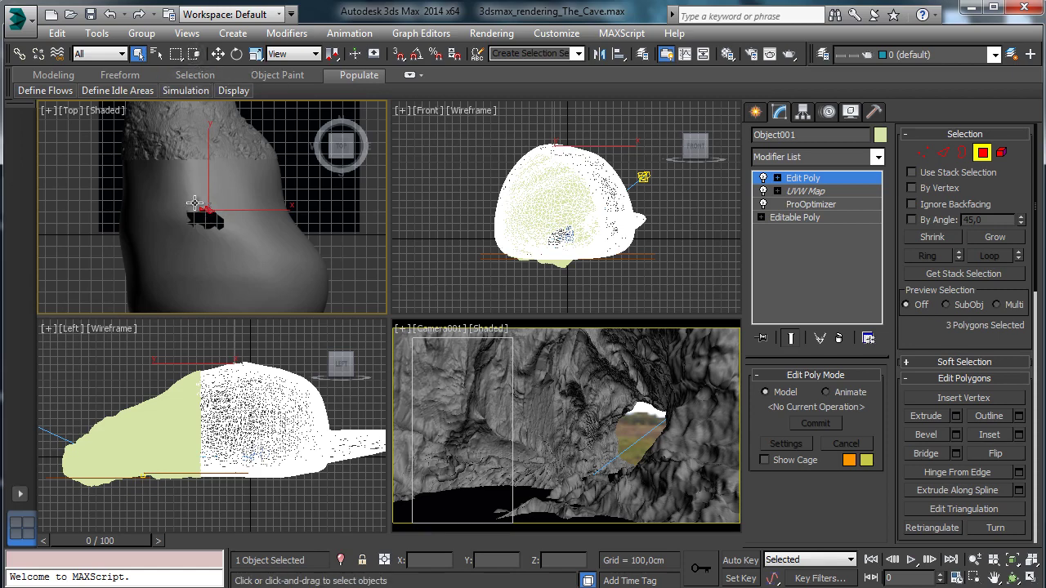
left_click(202, 219)
left_click_drag(208, 221, 222, 210)
left_click(198, 221)
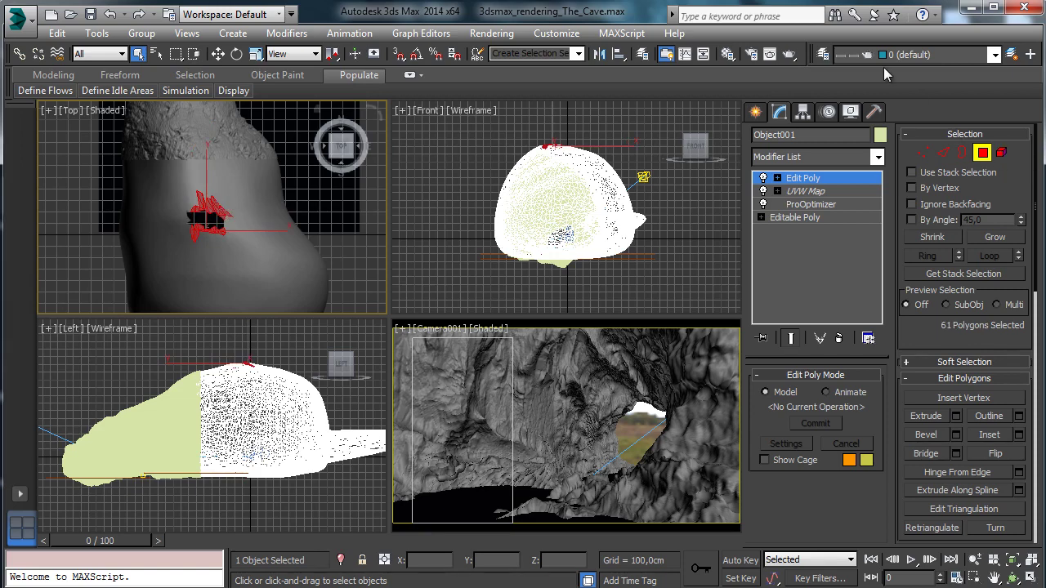
key("Delete")
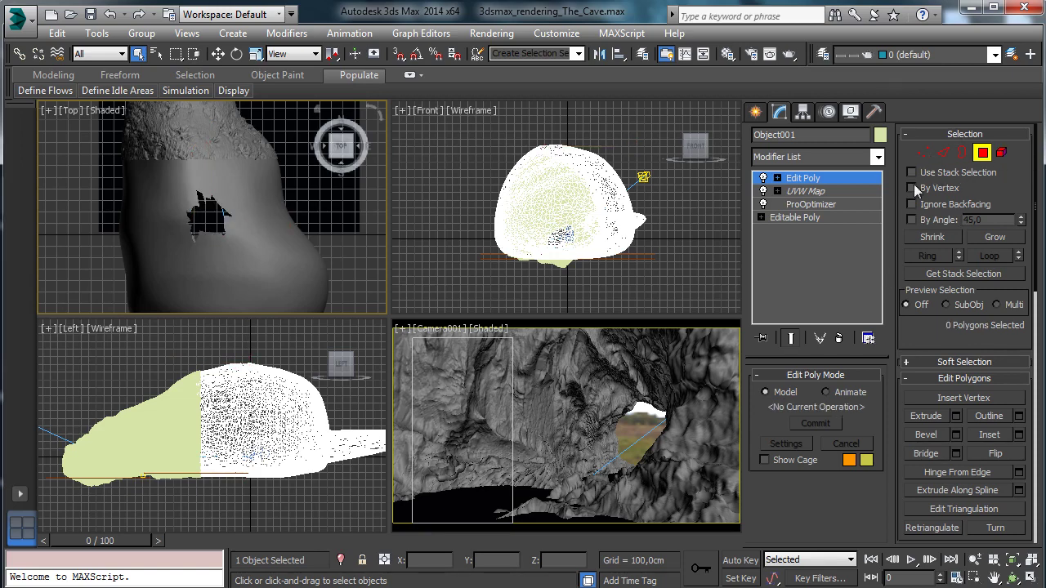
Step: Turn off the Displace and TurboSmooth modifiers on the Cave object and test-render the camera region
left_click(982, 152)
left_click(635, 354)
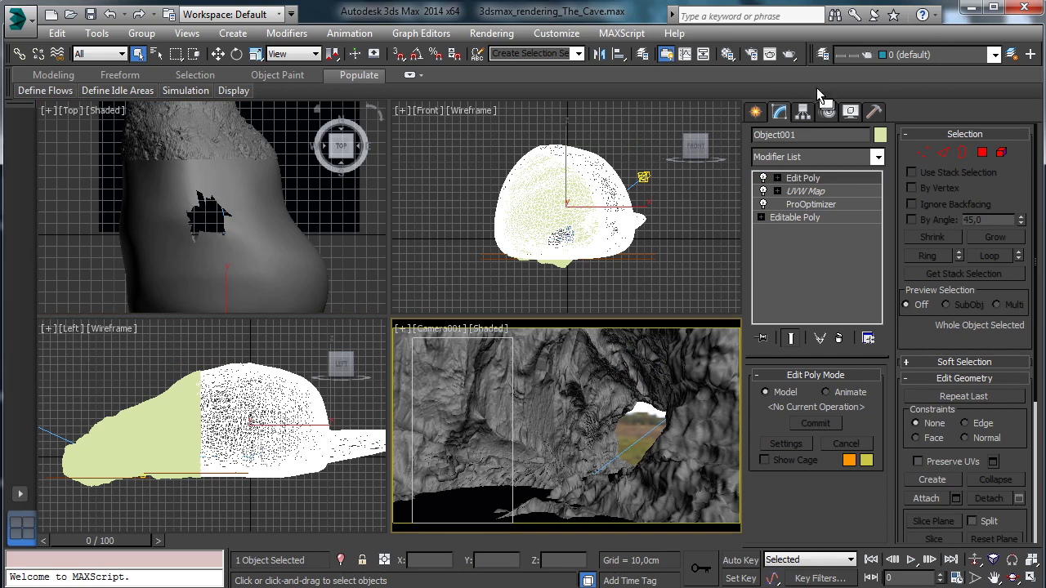
left_click(604, 365)
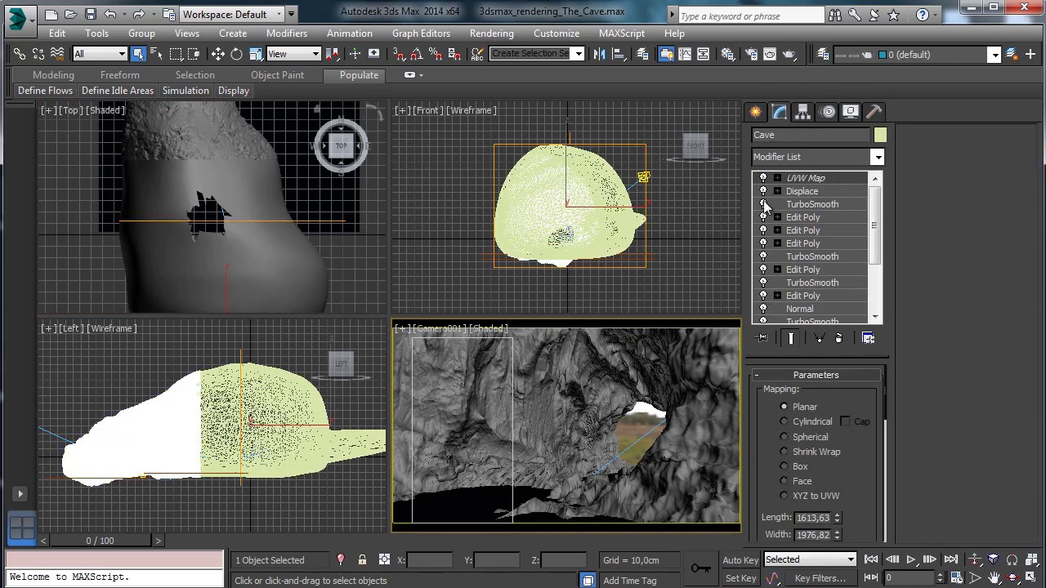
left_click(763, 204)
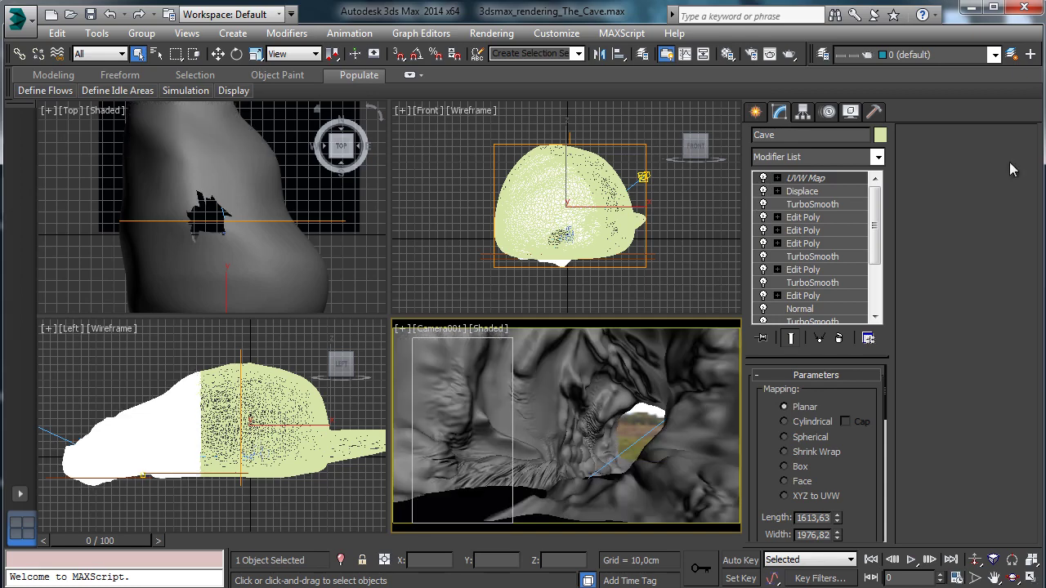
left_click(788, 55)
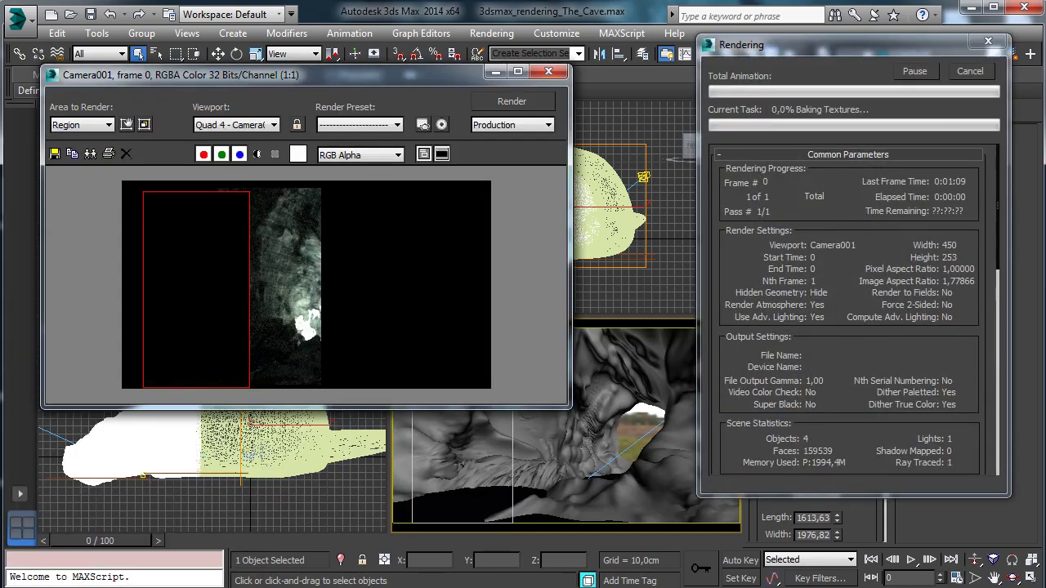
left_click(493, 72)
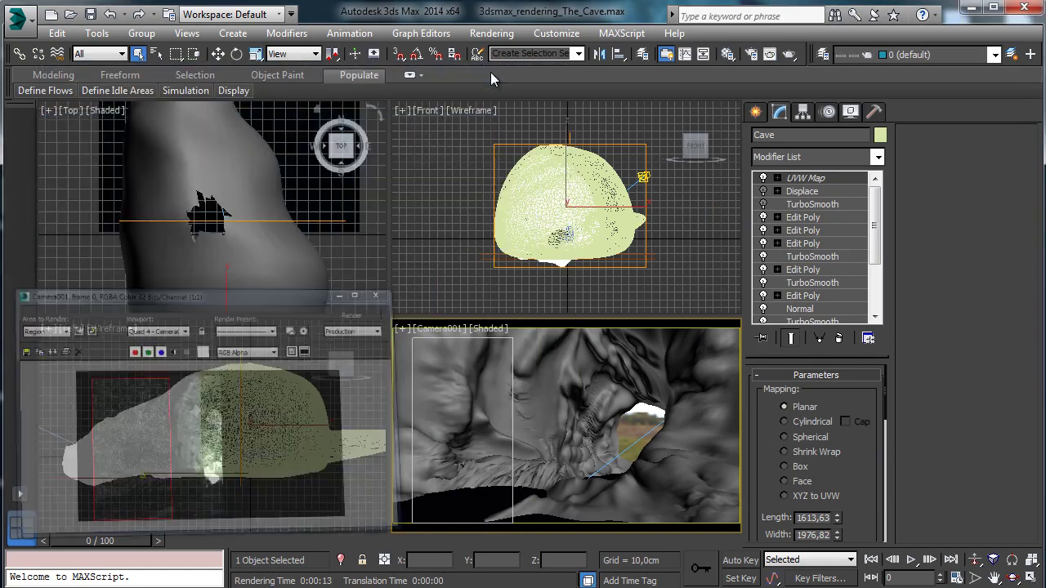
Step: Select the Water_near plane and open the Water material's main parameters in the Material Editor
left_click(458, 503)
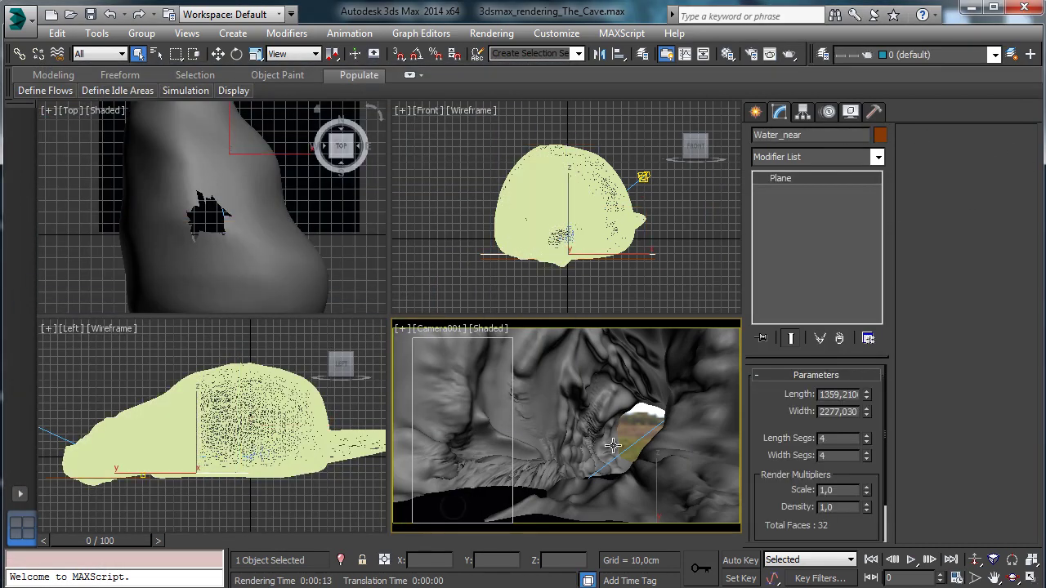
left_click(727, 54)
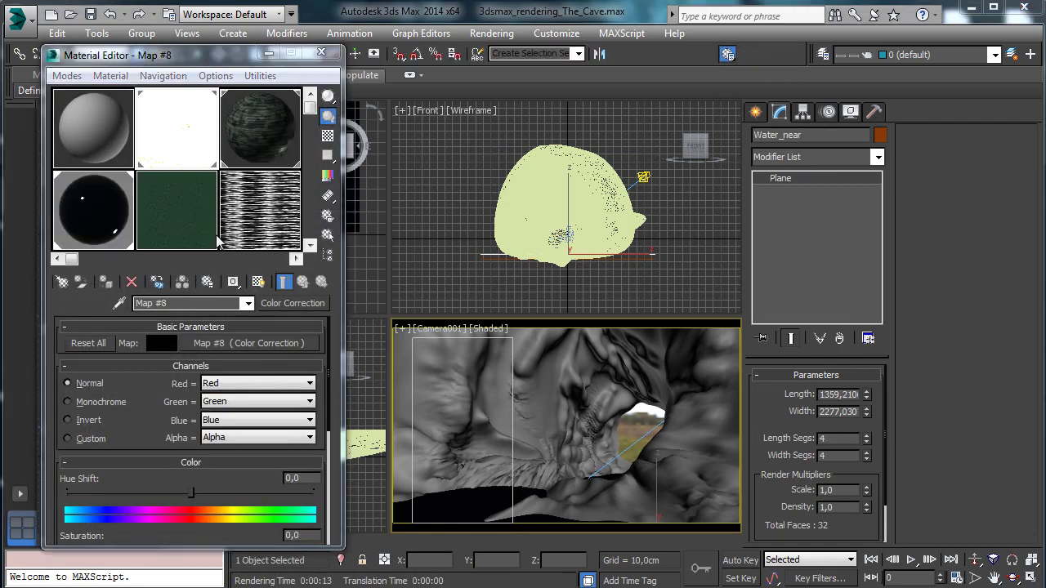
left_click(93, 209)
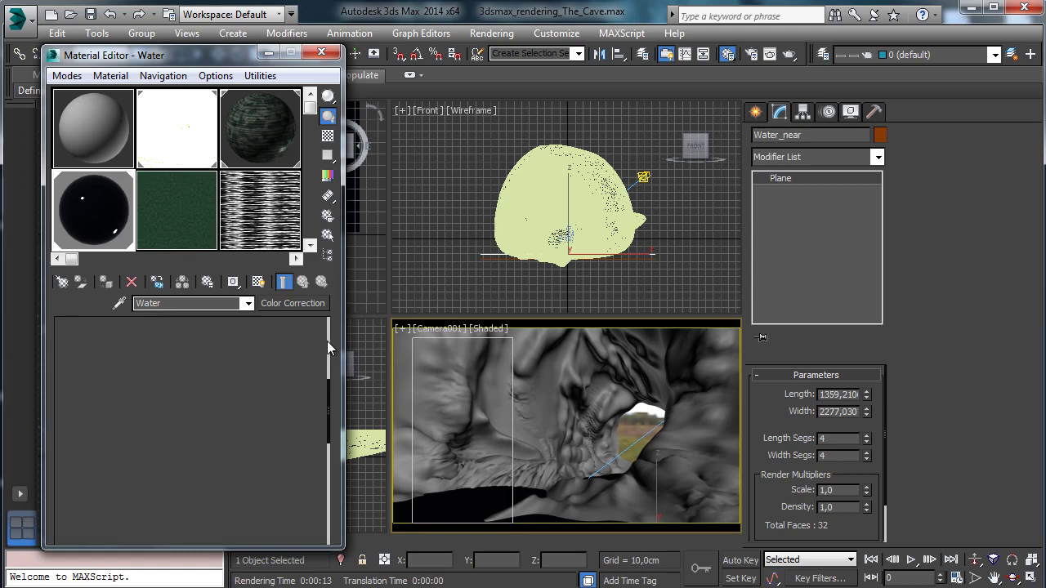
left_click_drag(210, 360, 214, 541)
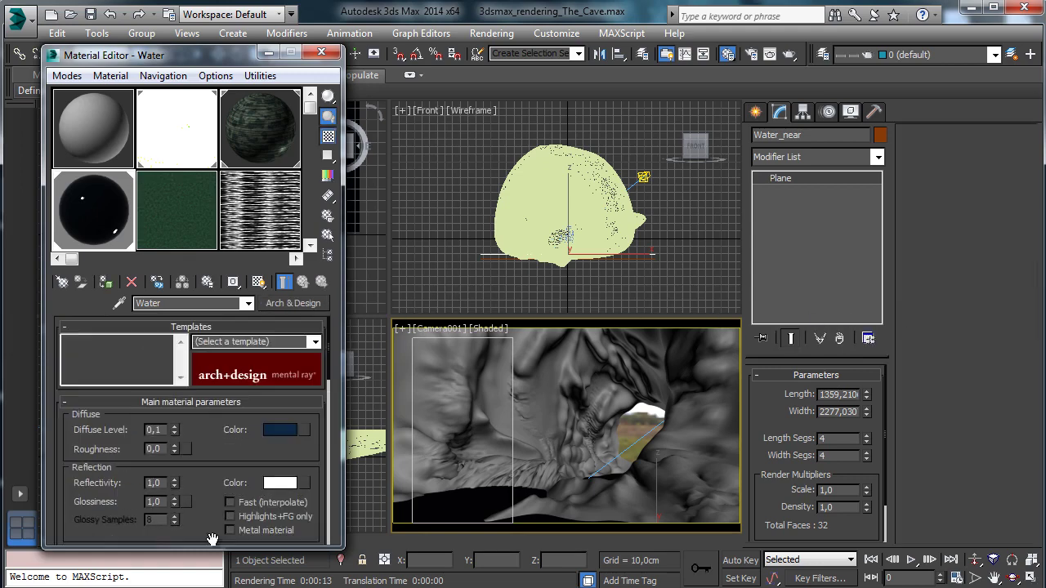
Step: Darken the Water material's diffuse color to Red 0,045, Green 0,073 and Blue 0,09
left_click(279, 429)
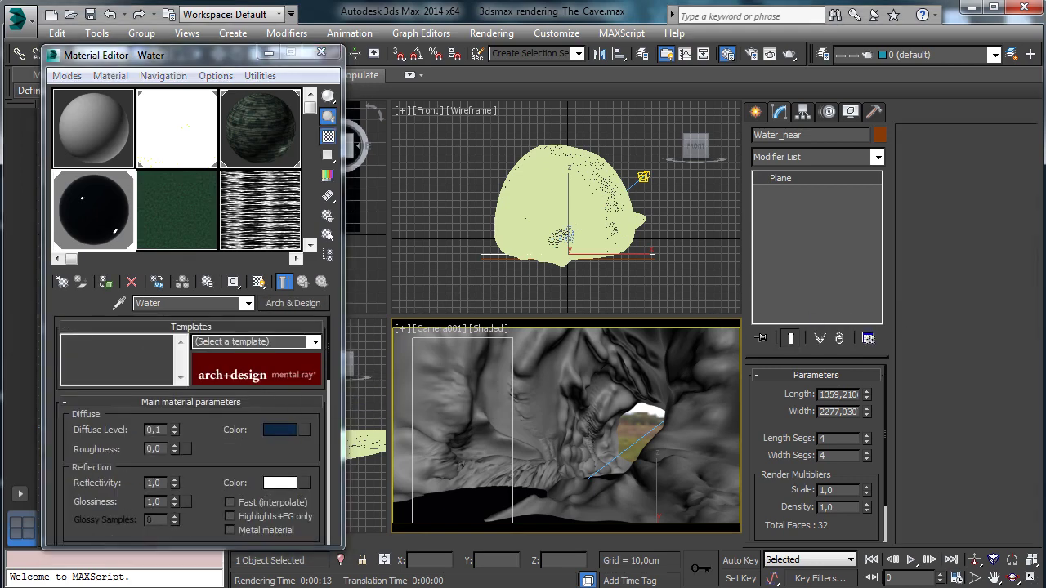
key("Escape")
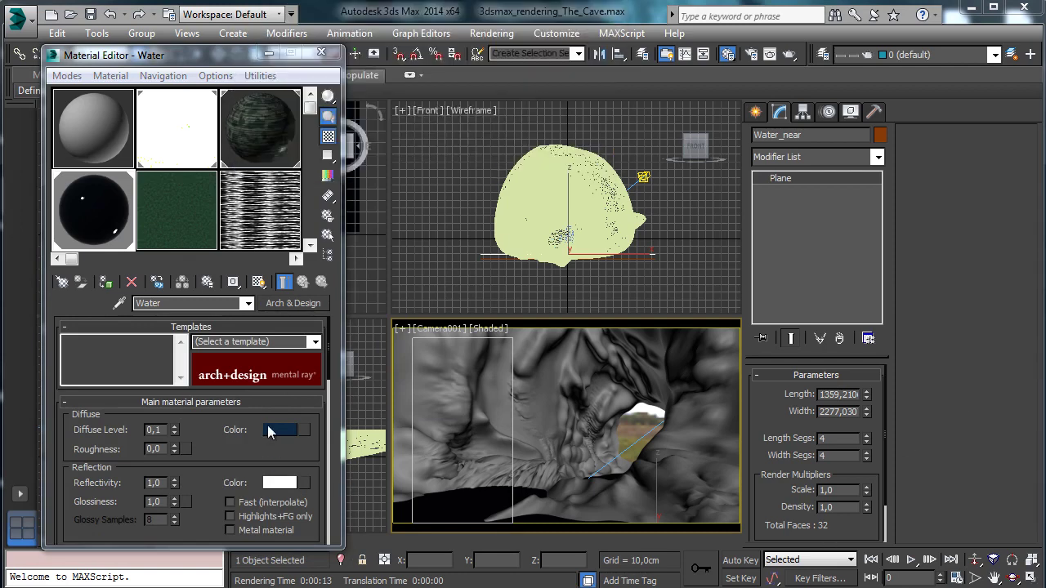
left_click(292, 435)
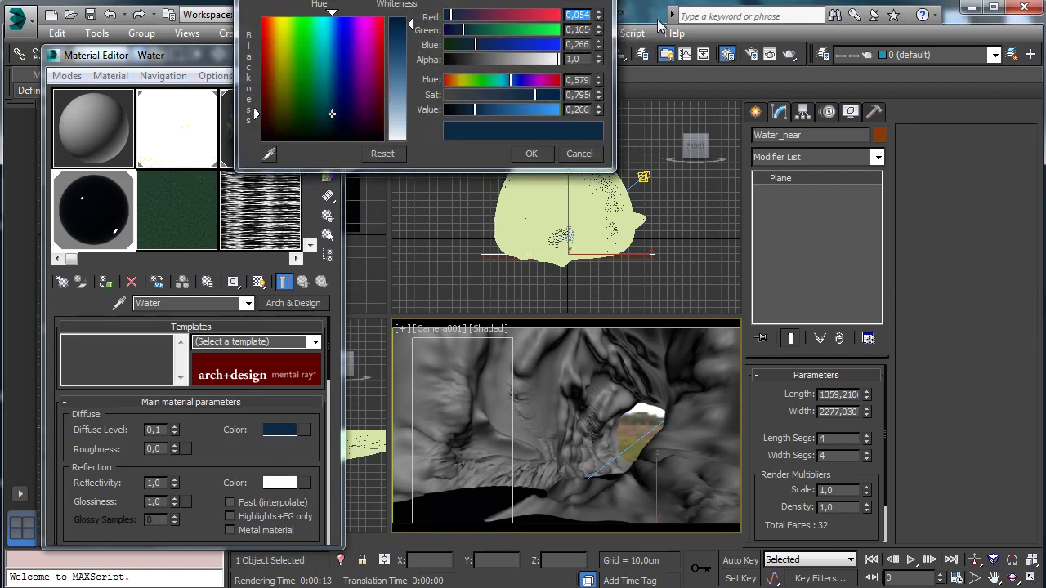
left_click_drag(591, 1, 587, 55)
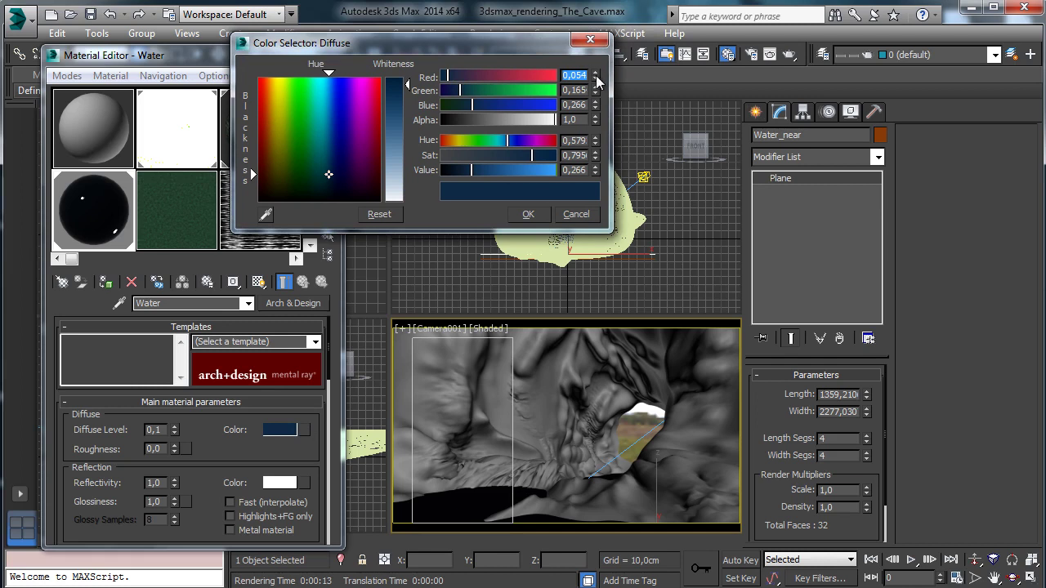
left_click(596, 79)
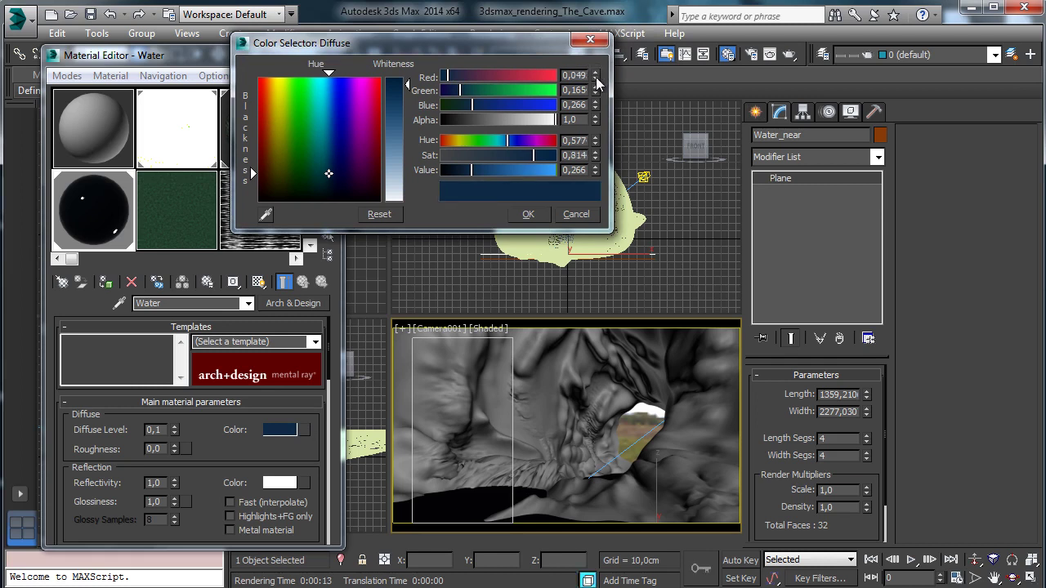
left_click(596, 78)
left_click(596, 78)
left_click(596, 73)
left_click_drag(595, 92, 596, 164)
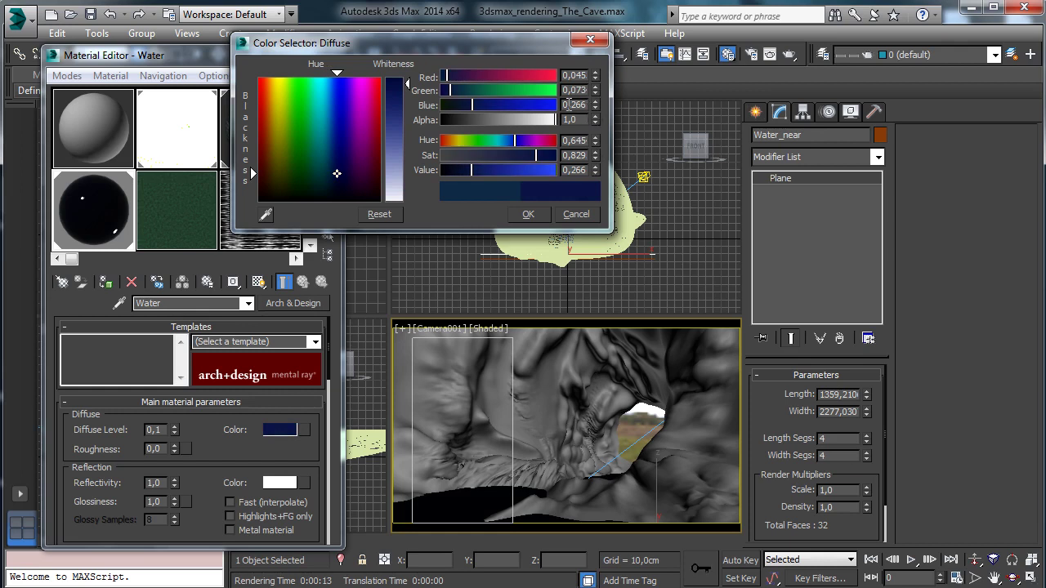
double_click(572, 104)
type("0,09")
key("Return")
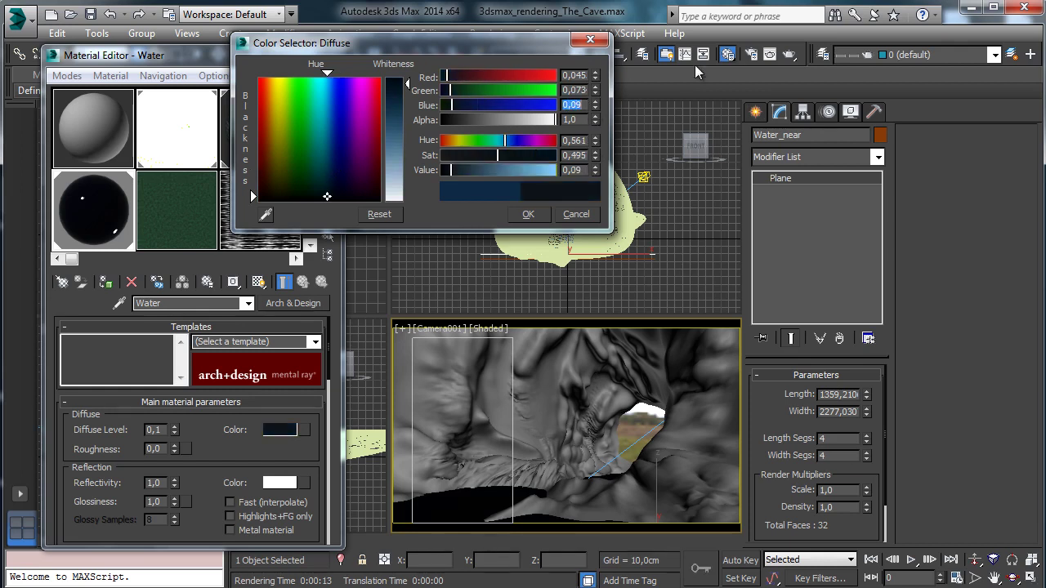
left_click(528, 214)
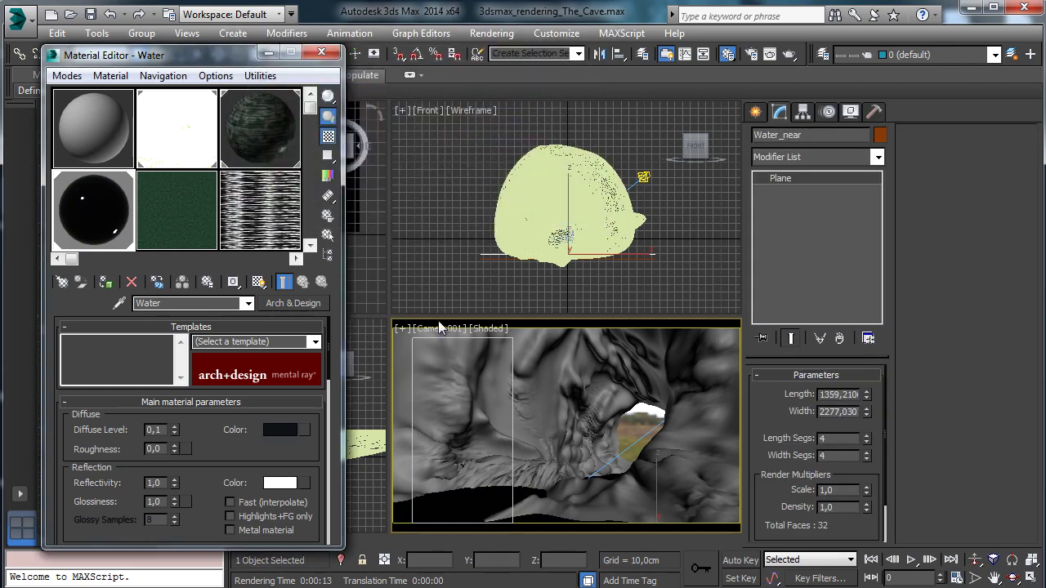
Step: Set the Water material's reflection glossiness to 0,8 and its refraction transparency to 0,35
scroll(250, 460, "down", 5)
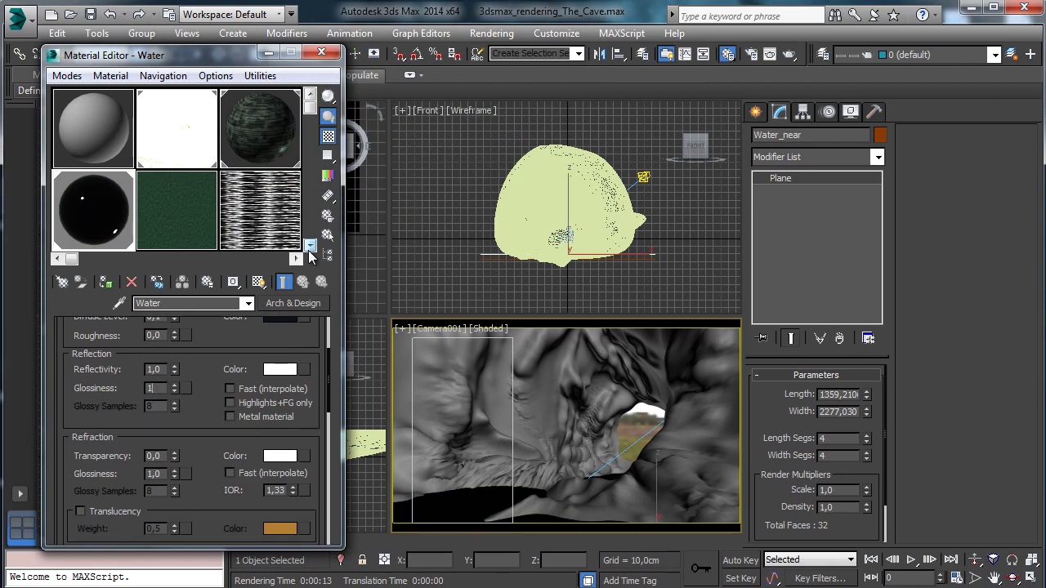
key("Return")
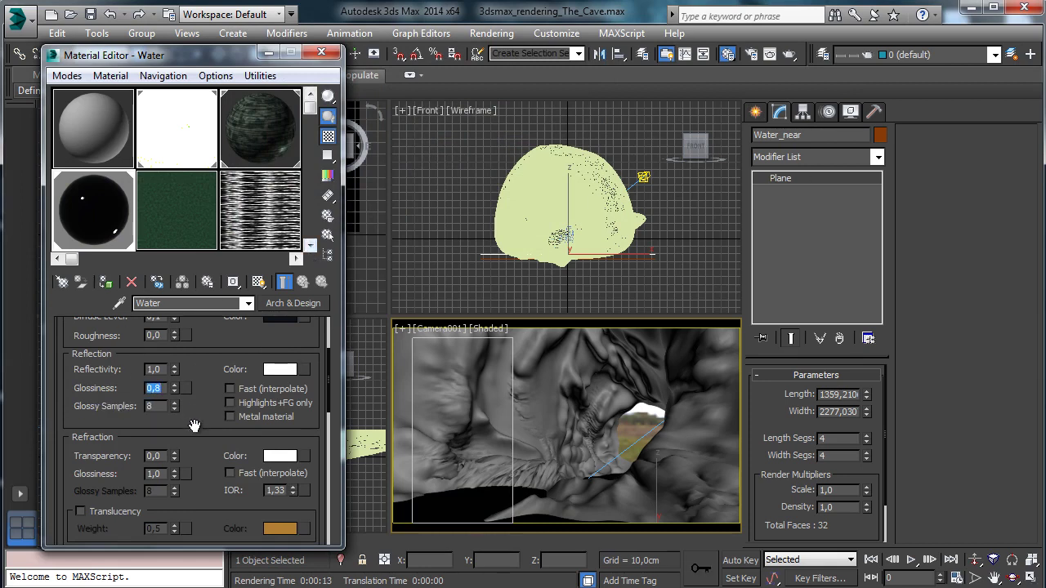
left_click_drag(211, 444, 210, 336)
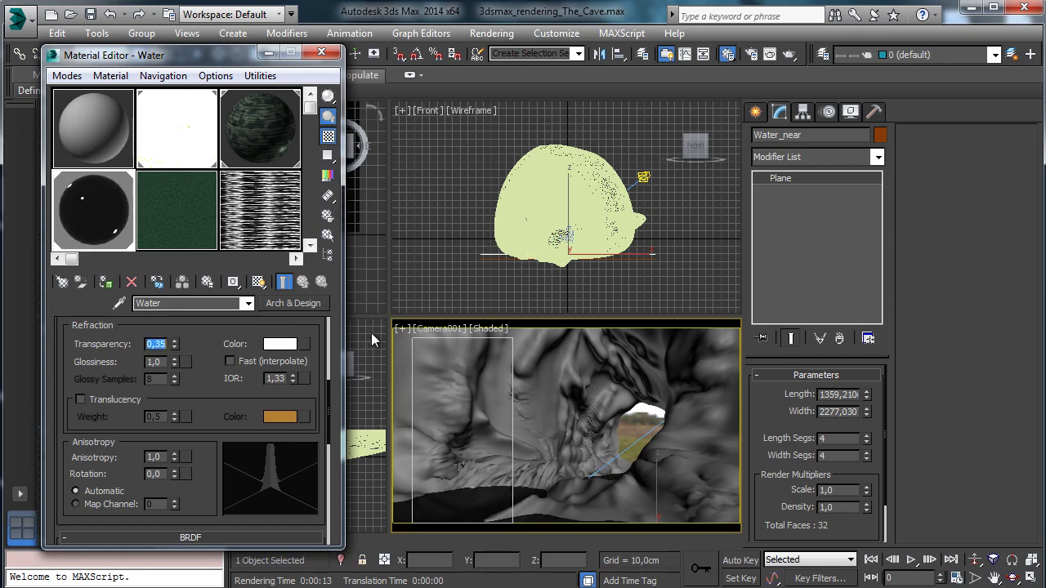
Step: Tint the Water material's refraction color teal, with Red about 0,465 and Green and Blue about 0,726
left_click(271, 346)
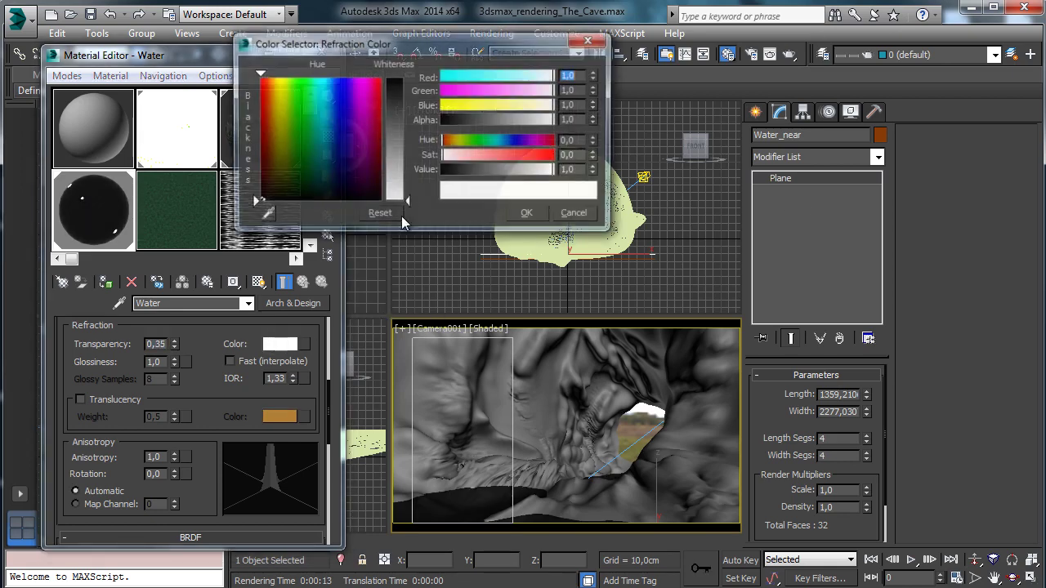
left_click(488, 76)
mouse_move(511, 154)
left_mouse_down()
mouse_move(489, 155)
mouse_move(539, 170)
mouse_move(524, 172)
left_mouse_up()
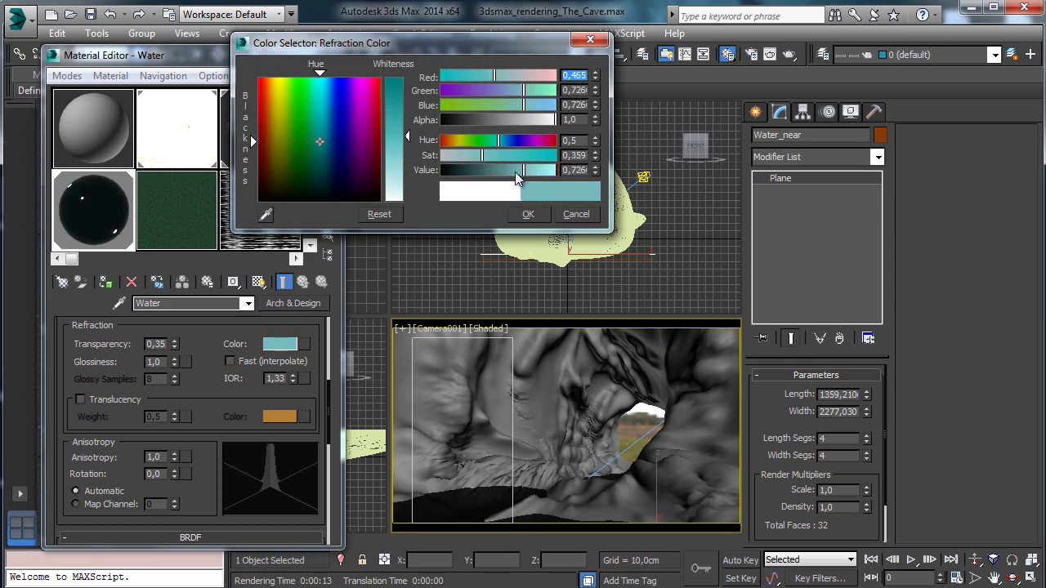
left_click(529, 214)
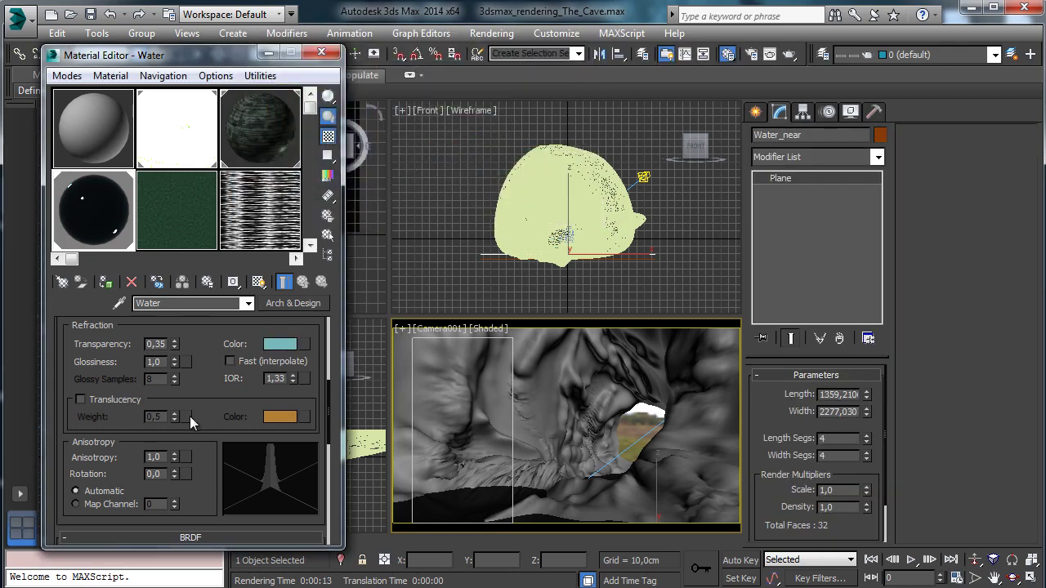
Step: Set the Water material's bump amount to 0,015 and open the Ocean map used for the bump
scroll(189, 415, "down", 8)
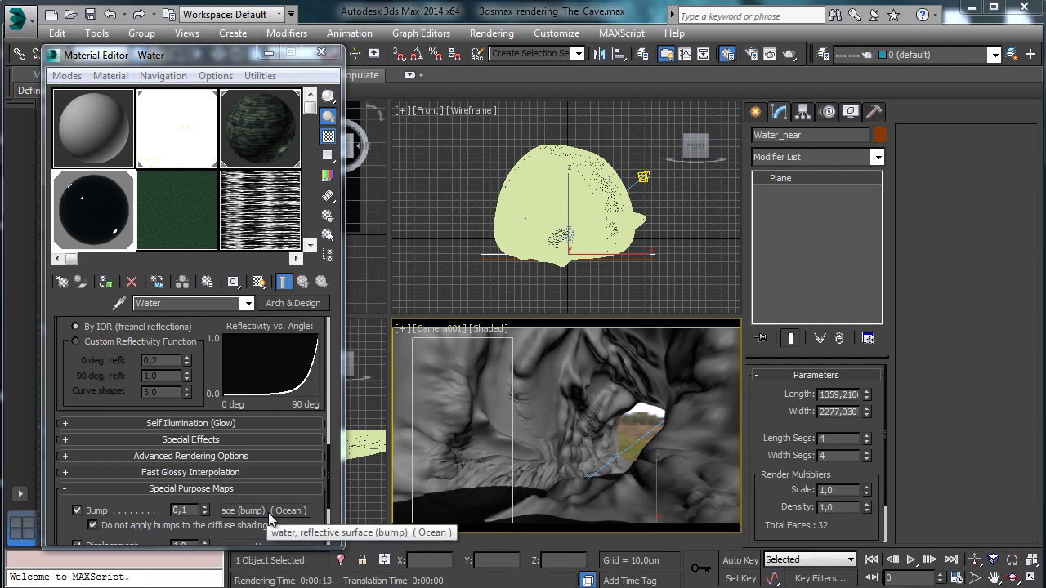
mouse_move(319, 342)
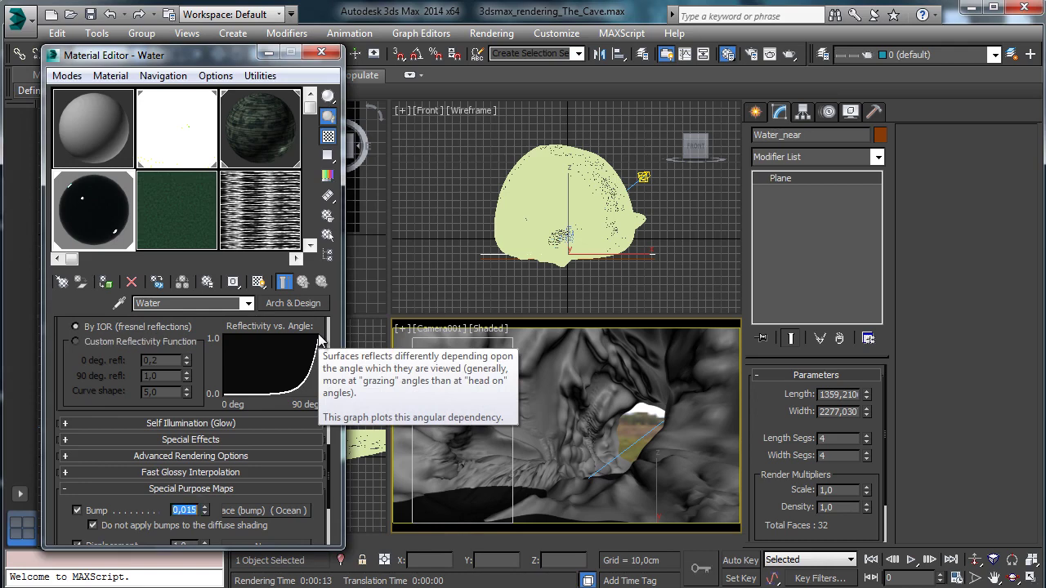
left_click(263, 510)
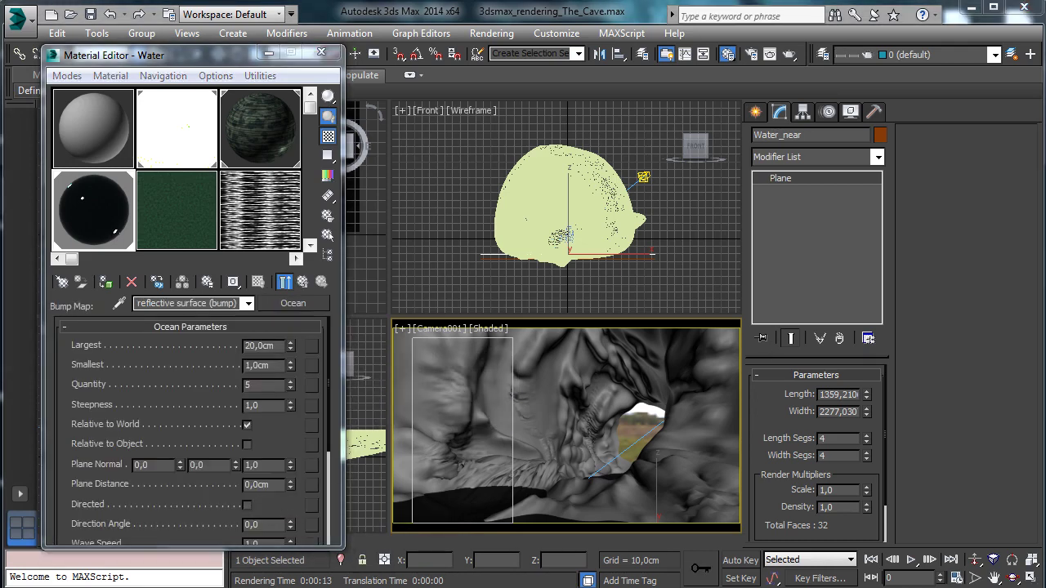
Step: Set the Ocean map's Largest wave to 35 cm, Smallest to 5 cm and Steepness to 0,48
double_click(273, 345)
type("35")
key("Return")
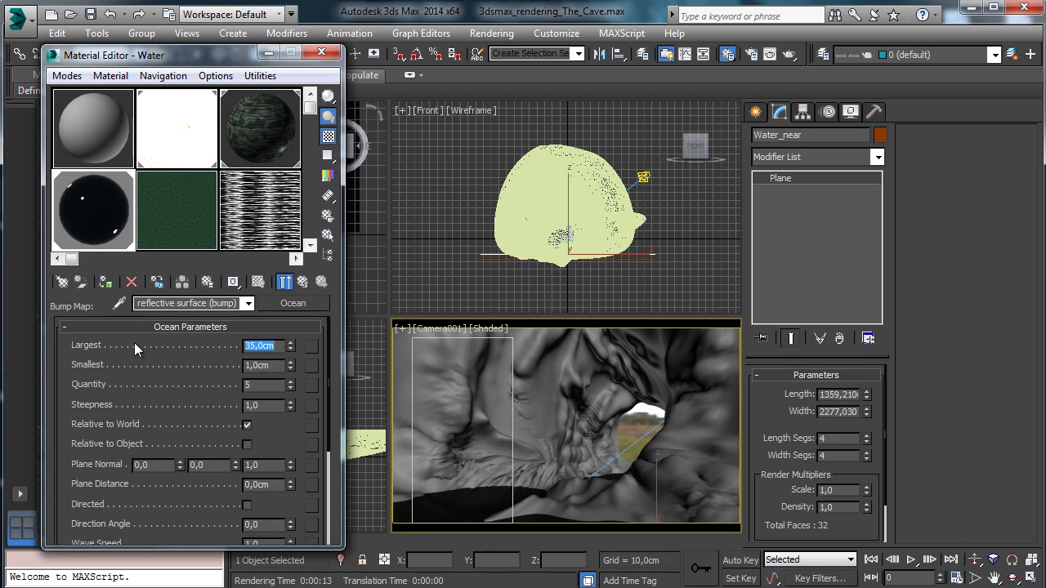
key("Tab")
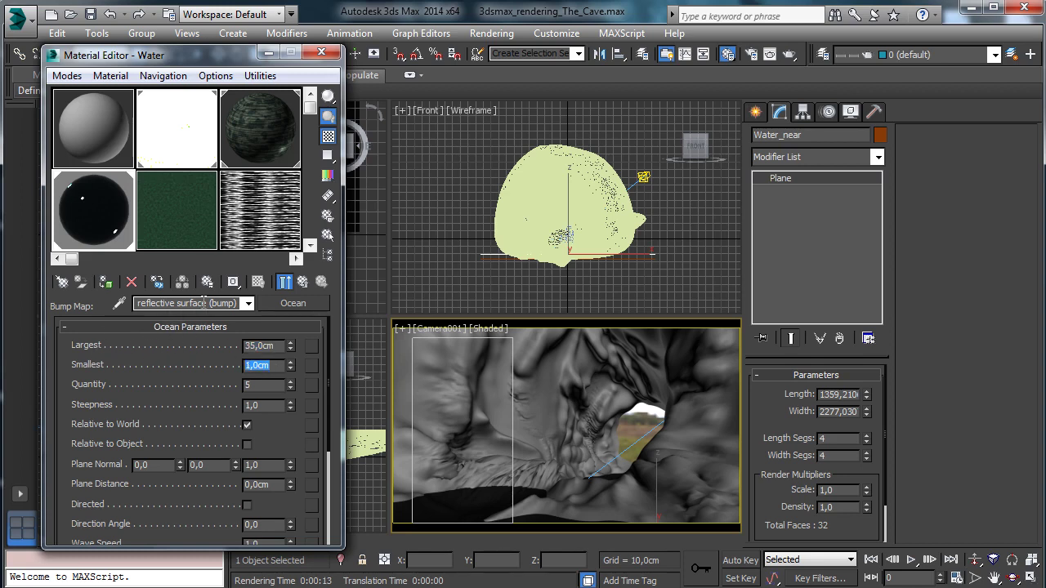
type("5")
key("Return")
key("Tab")
key("Tab")
type("0")
key("Return")
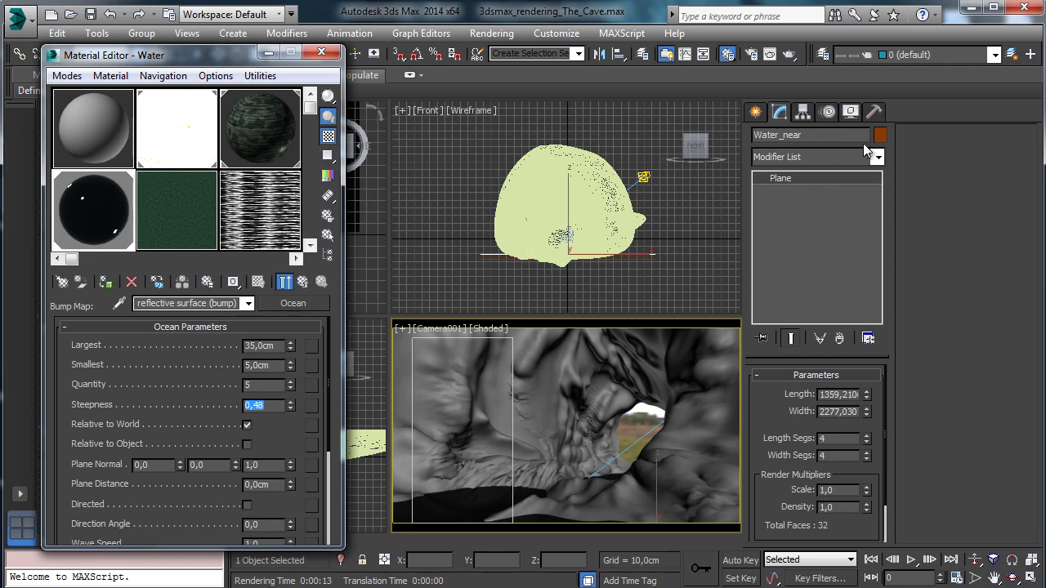
Step: Resize the render region to a low, wide strip over the water and test-render it from the camera
left_click(772, 54)
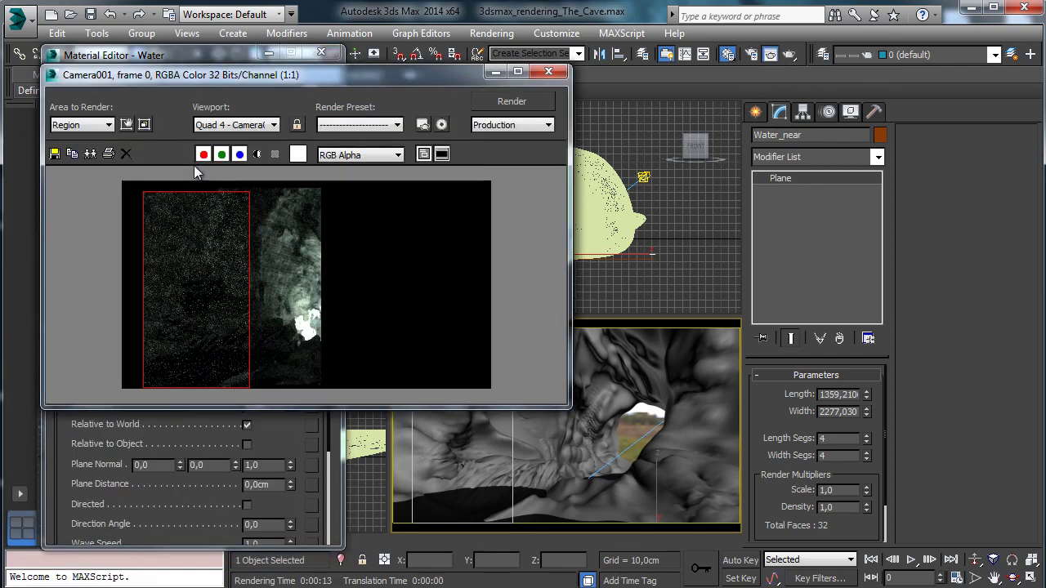
left_click(127, 124)
left_click_drag(249, 193, 341, 341)
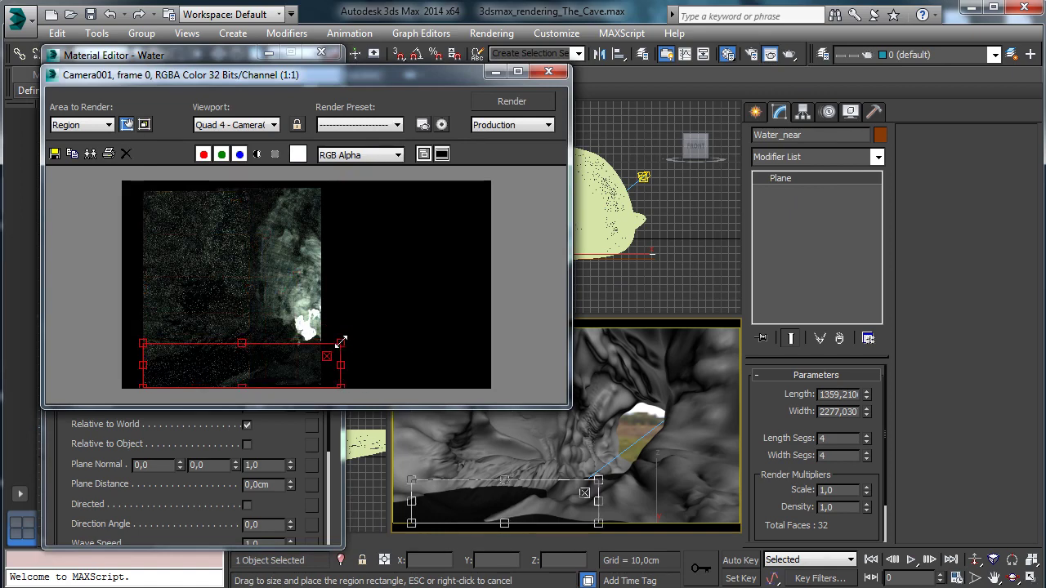
left_click(127, 125)
left_click(493, 73)
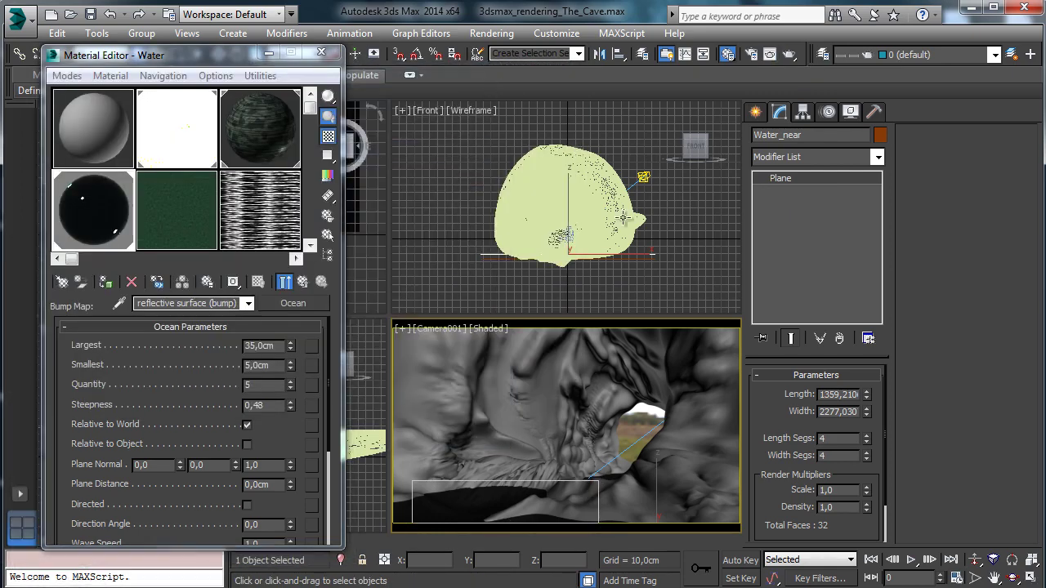
key("shift+q")
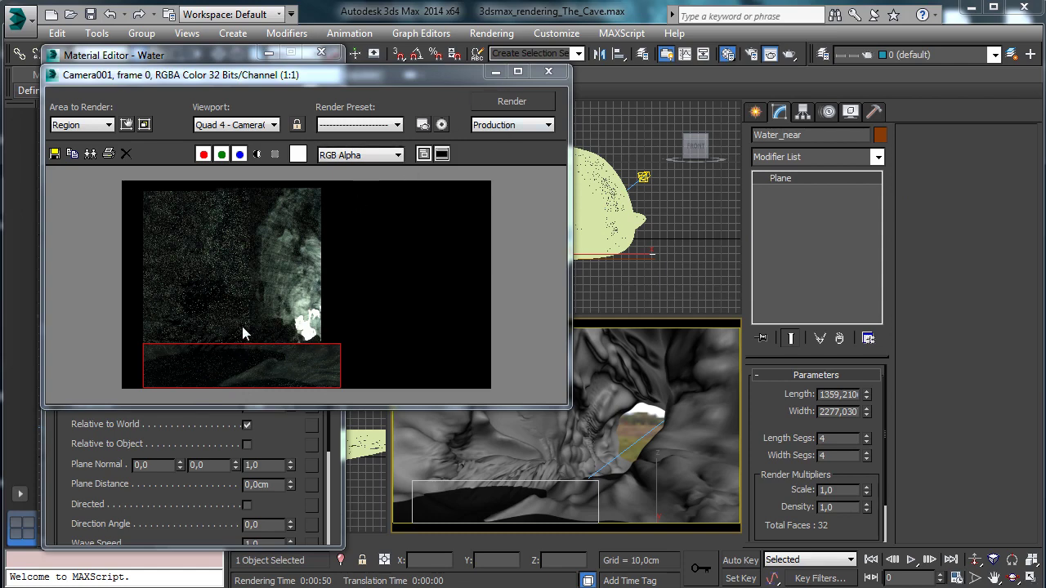
left_click(496, 73)
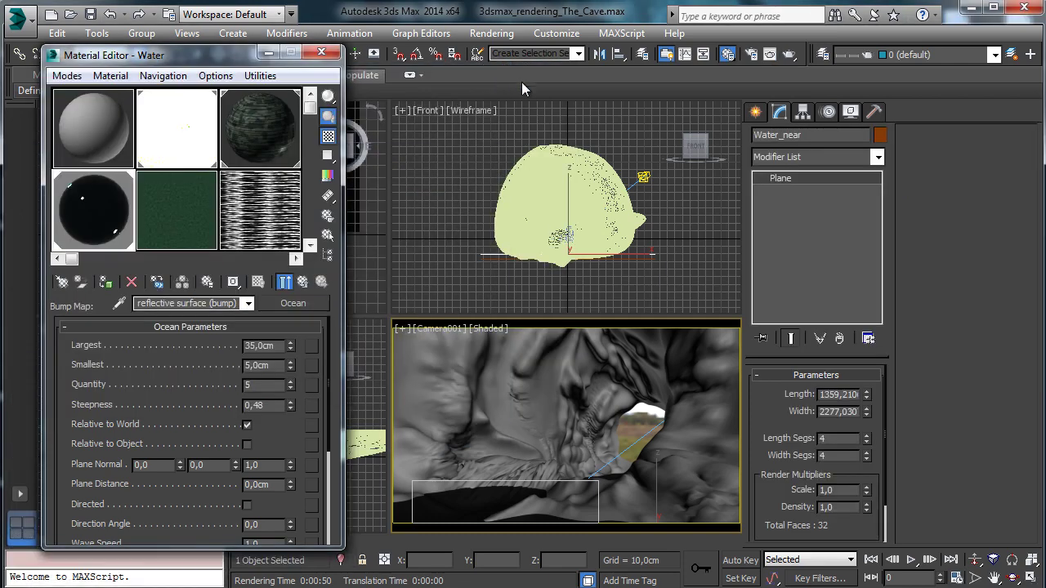
Step: Set the Rock material's Reflectivity to 1,0 and its reflection Glossiness to 0,5
left_click(245, 139)
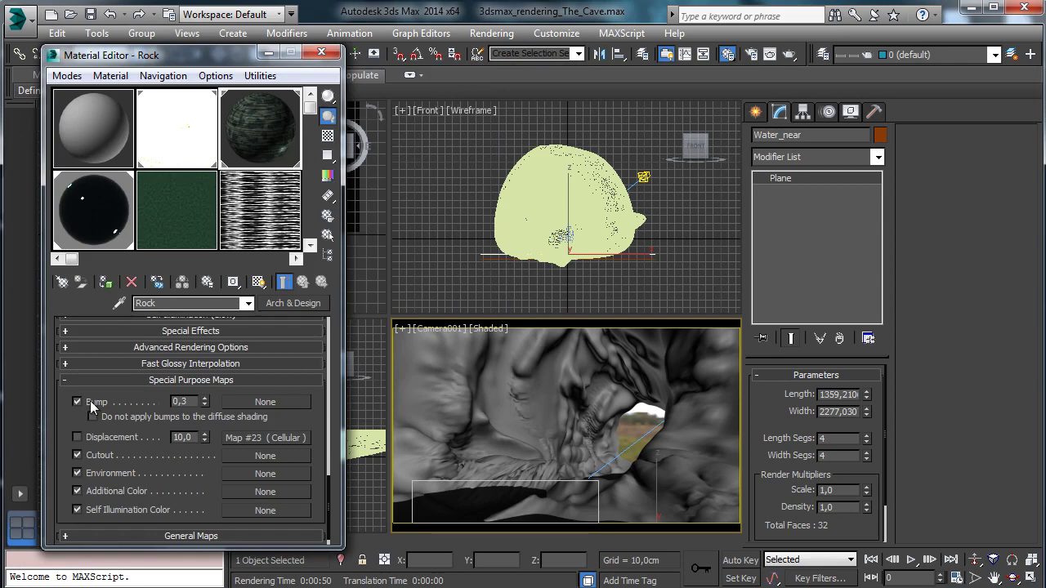
scroll(66, 412, "up", 10)
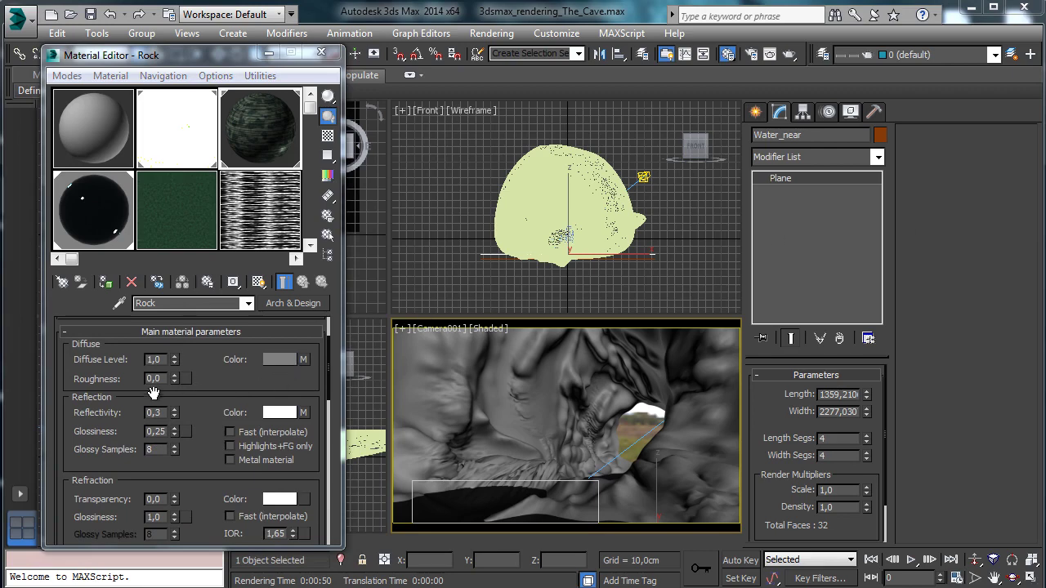
left_click(155, 412)
type("1")
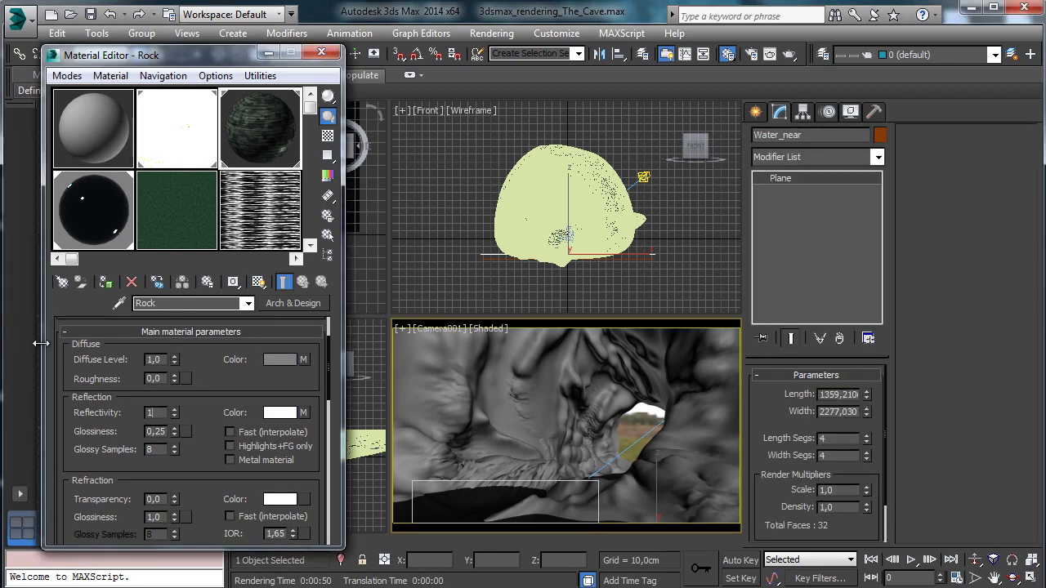
key("Return")
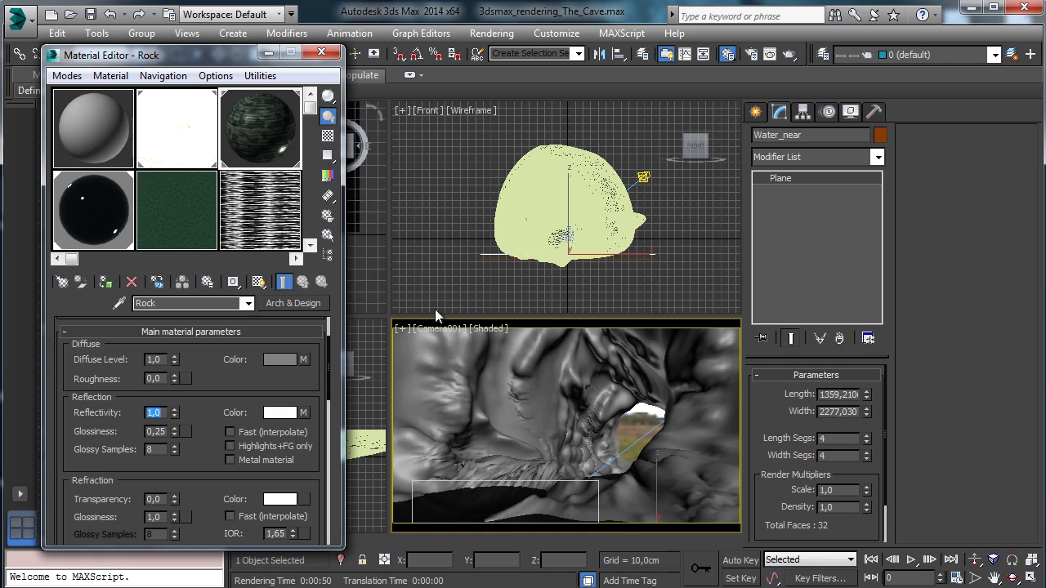
left_click(166, 431)
type("0,5")
key("Return")
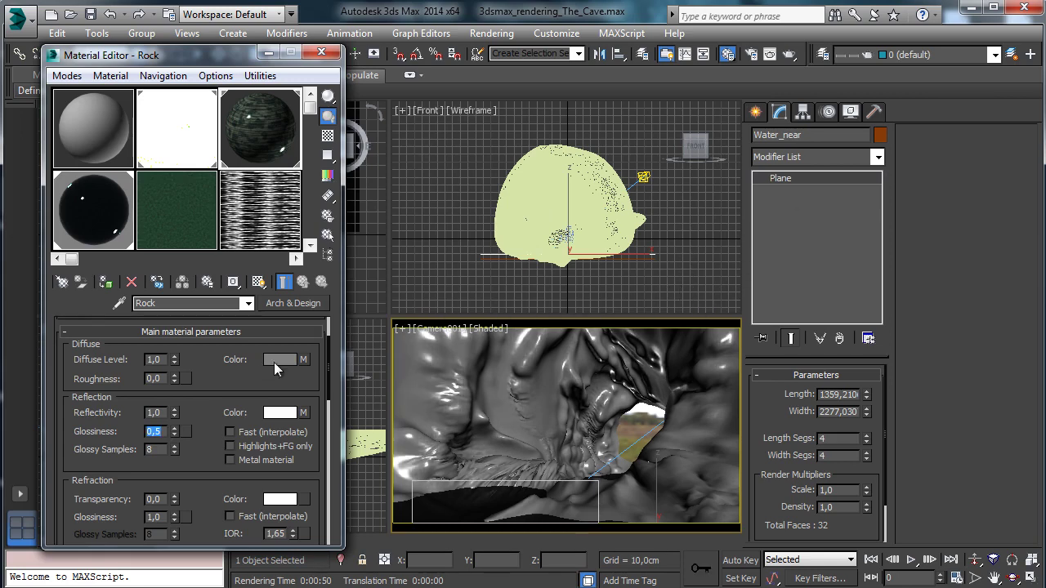
Step: Examine the Gradient Ramp map inside the RGB Multiply map on the Rock material's diffuse color
left_click(302, 359)
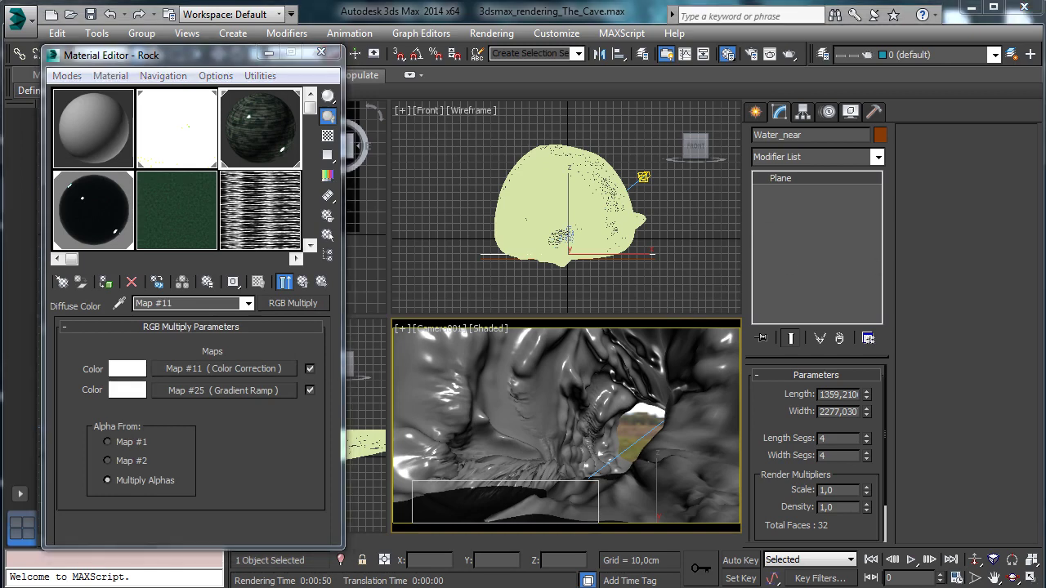
left_click(285, 282)
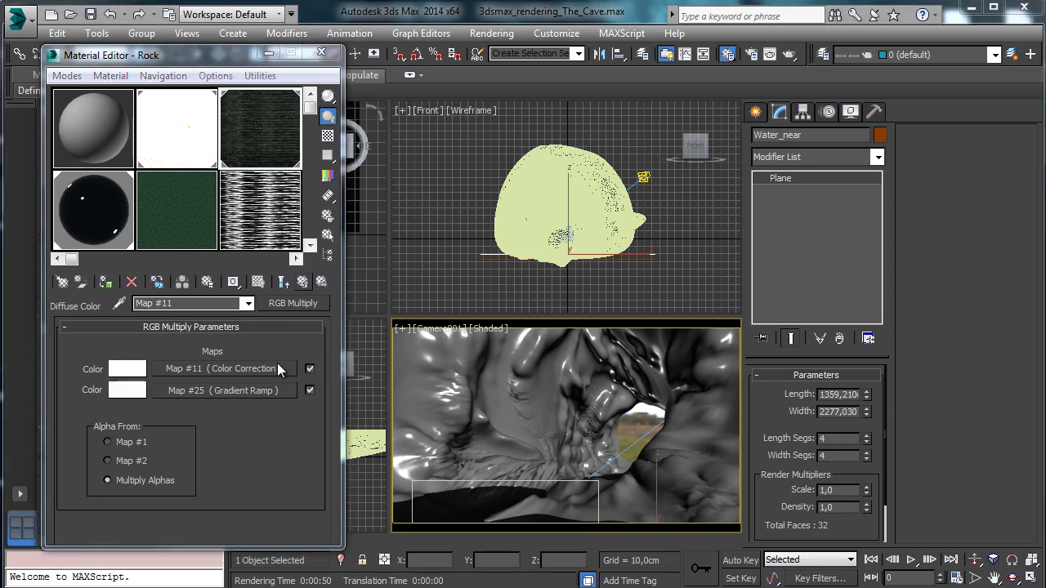
left_click(257, 390)
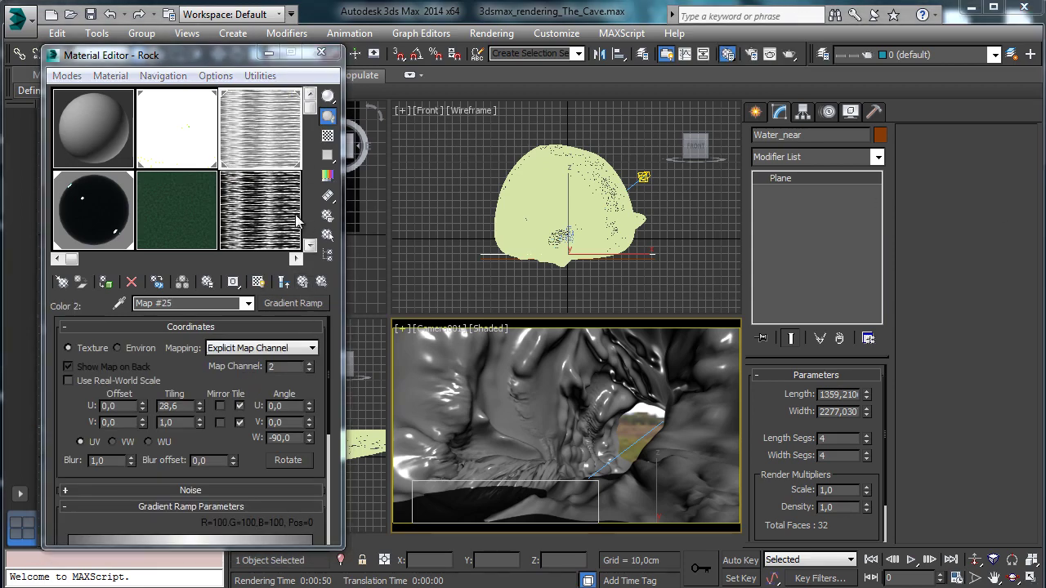
left_click_drag(250, 445, 250, 329)
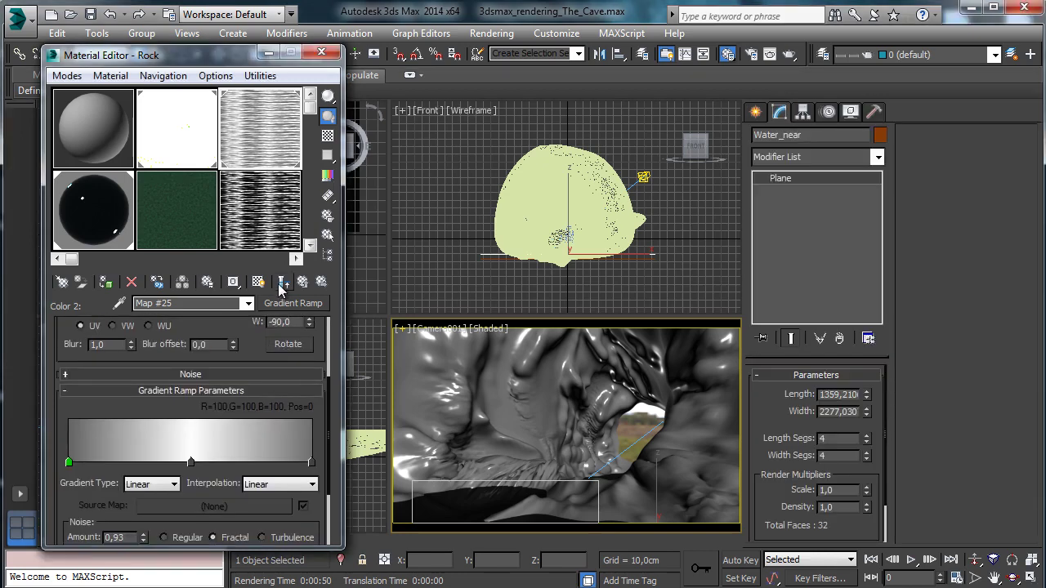
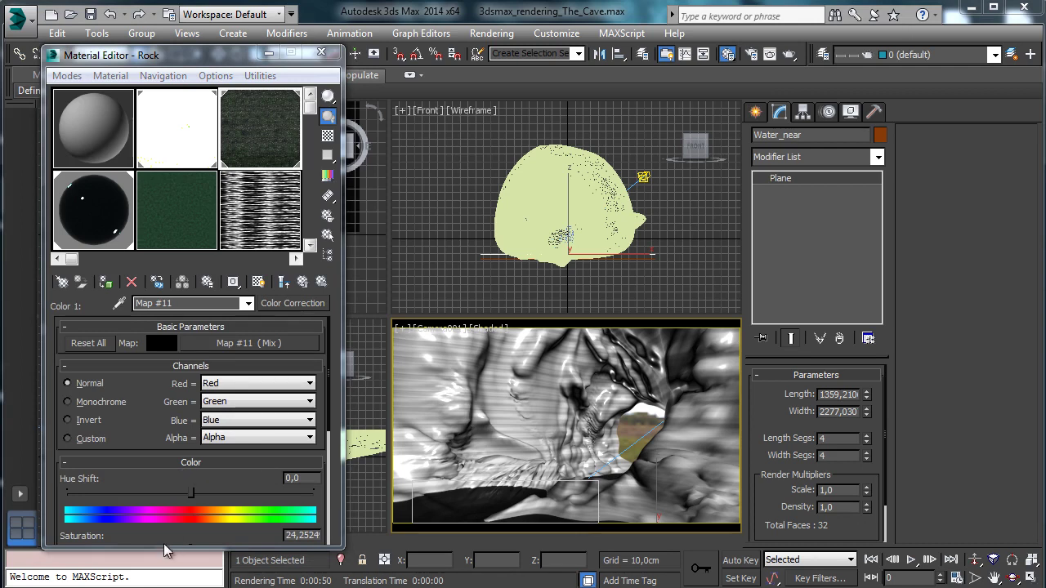
Step: Set Brightness to -14 and Contrast to 15 in the Color Correction map of Rock's diffuse color
left_click_drag(167, 549, 166, 579)
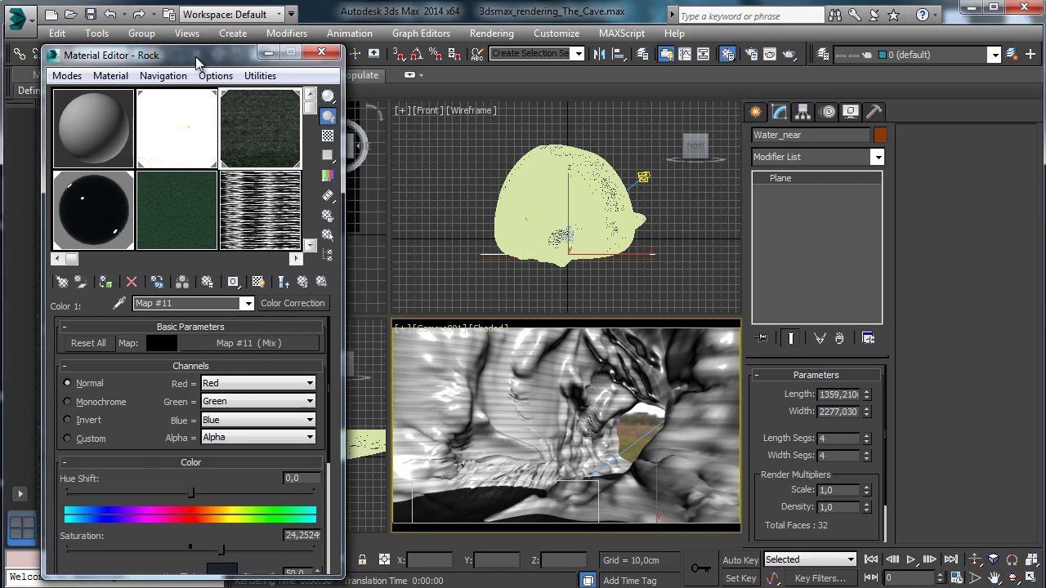
left_click_drag(195, 58, 181, 23)
scroll(137, 368, "down", 2)
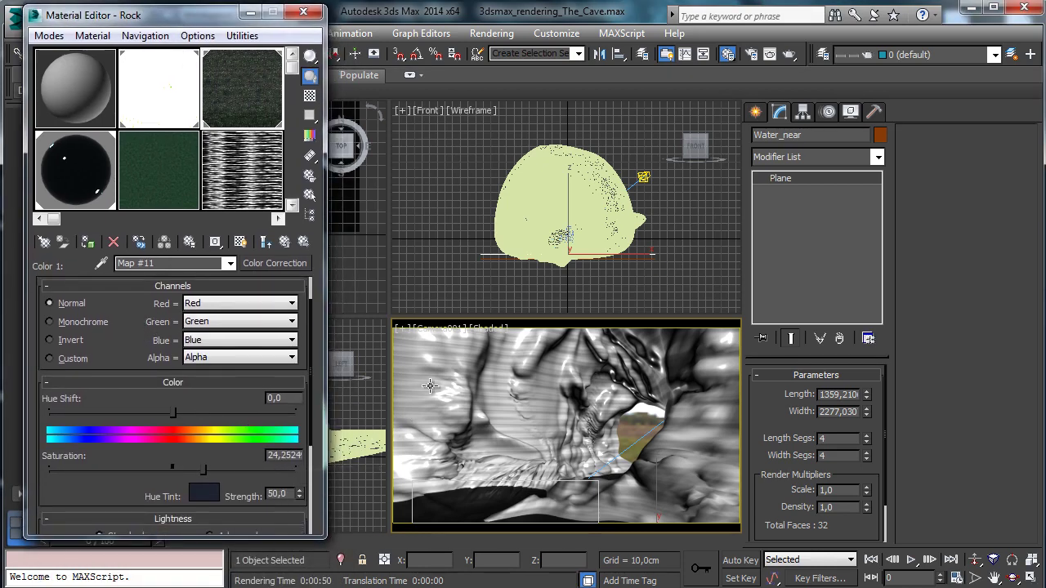
scroll(73, 482, "down", 6)
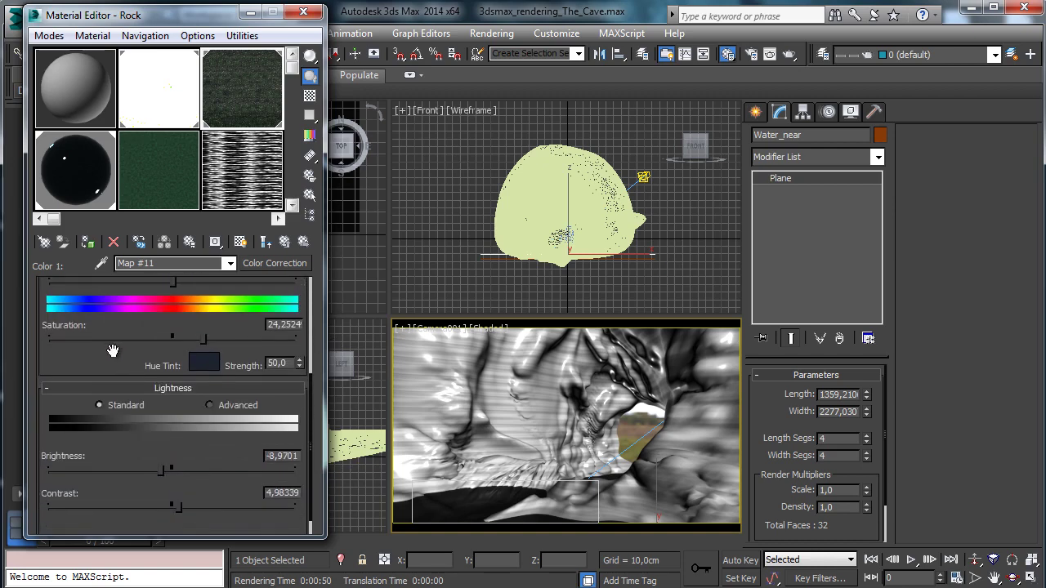
double_click(293, 453)
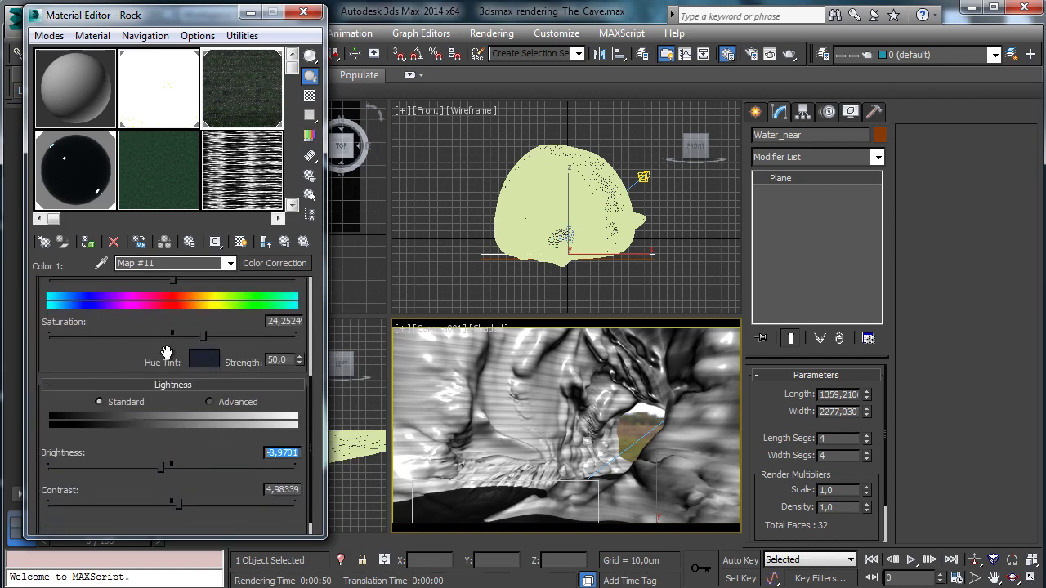
type("-14")
key("Return")
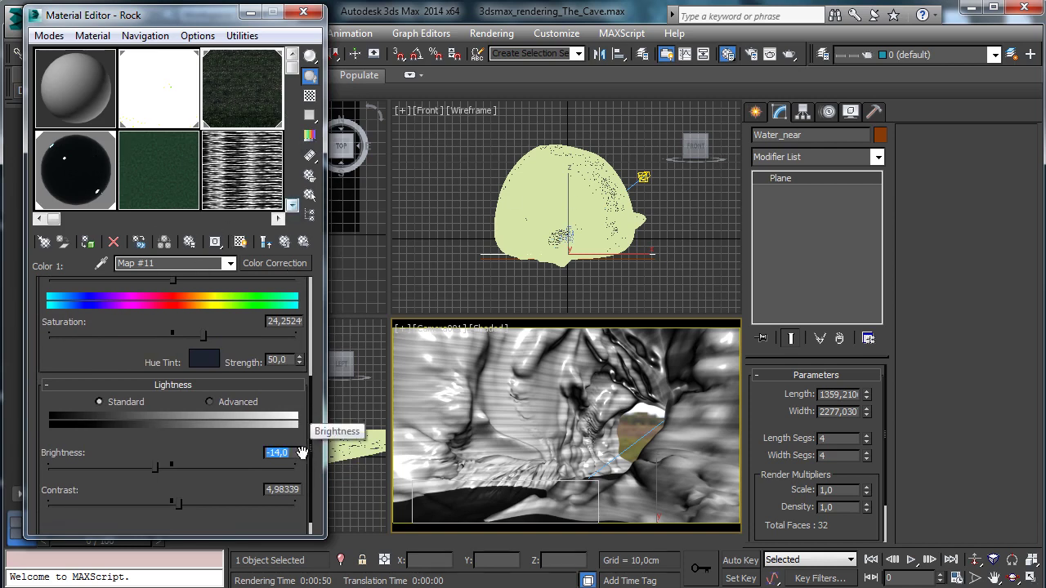
key("Tab")
type("15")
key("Return")
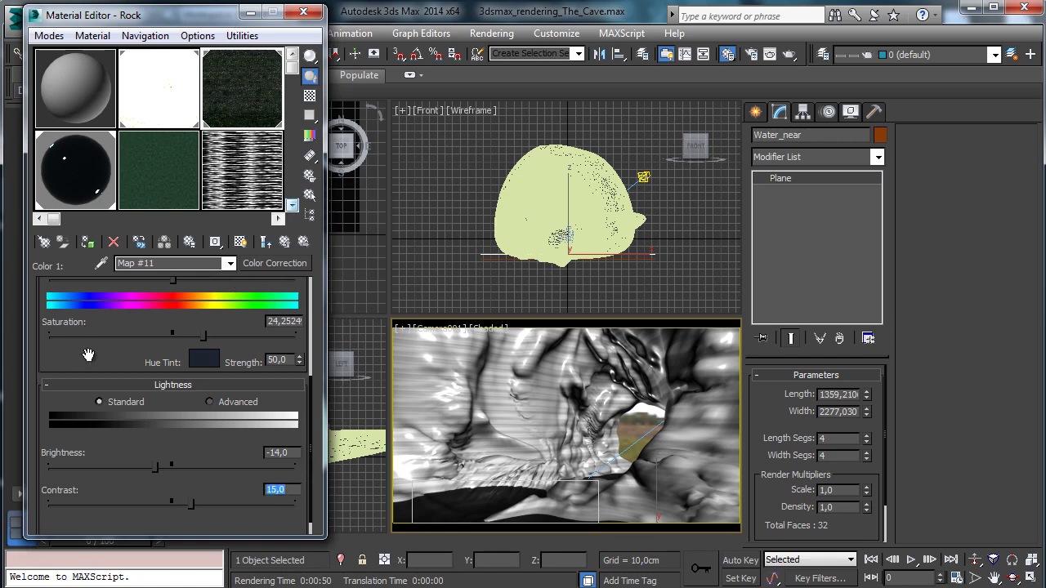
Step: Open the Mix map feeding the Color Correction and set its Mix Amount to 30
scroll(87, 356, "up", 5)
left_click(252, 302)
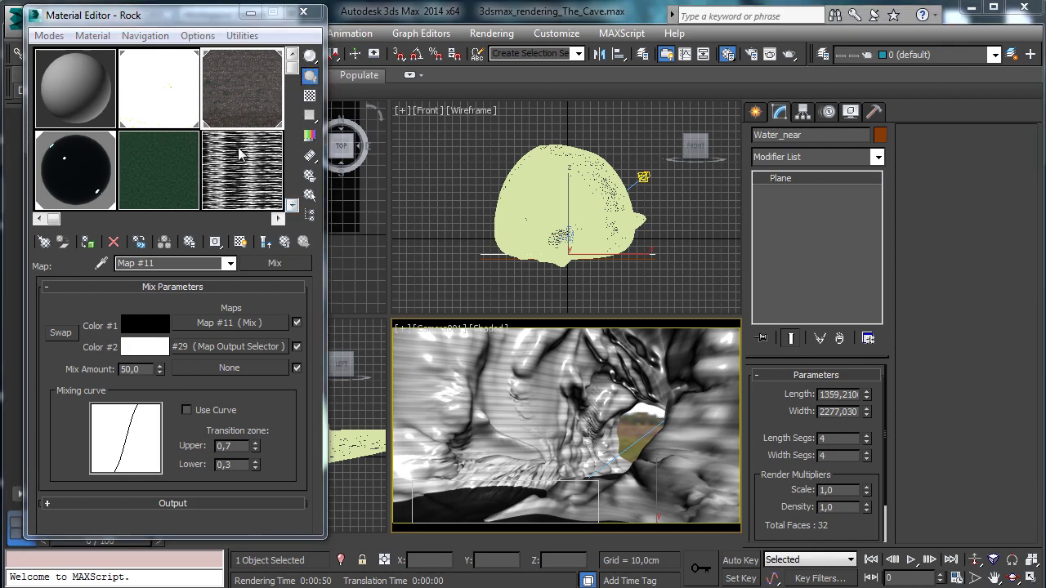
left_click(250, 348)
left_click(284, 242)
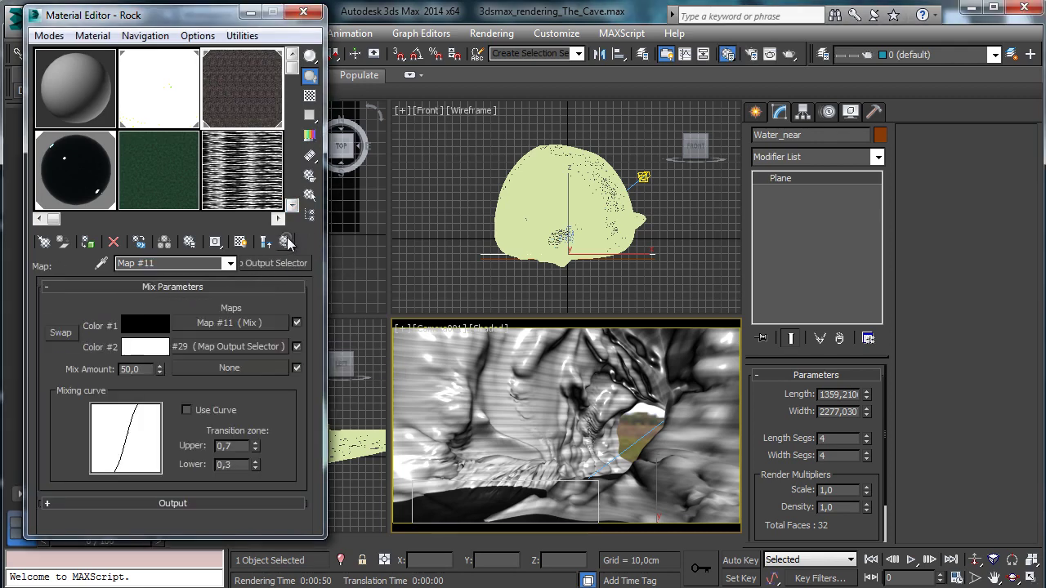
double_click(145, 368)
type("30")
key("Return")
Step: Show the Substance map behind the Mix map's Color #2 in the viewport and set its tiling to U 30 and V 15
left_click(238, 347)
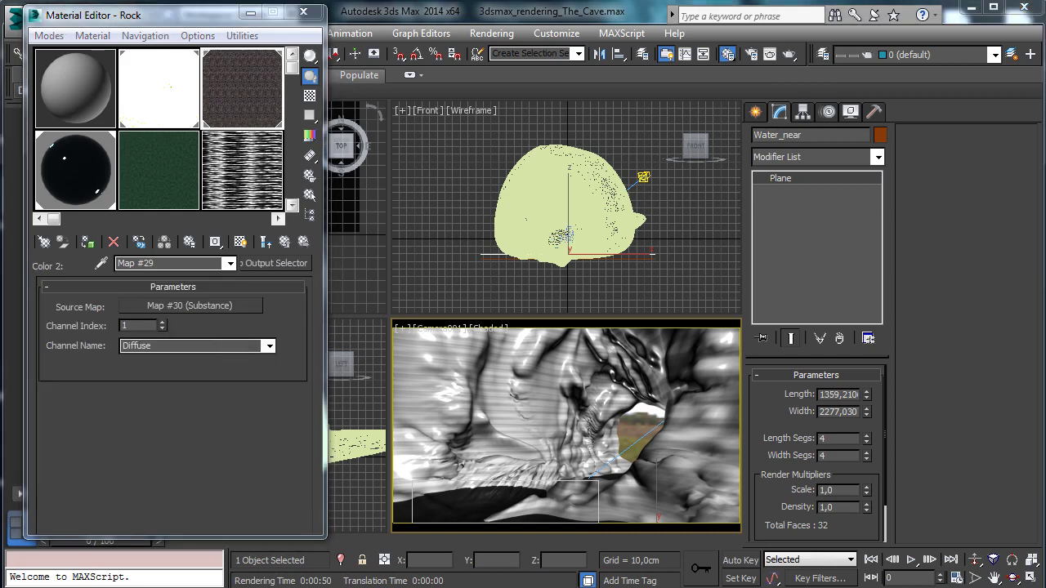
left_click(189, 306)
left_click(239, 242)
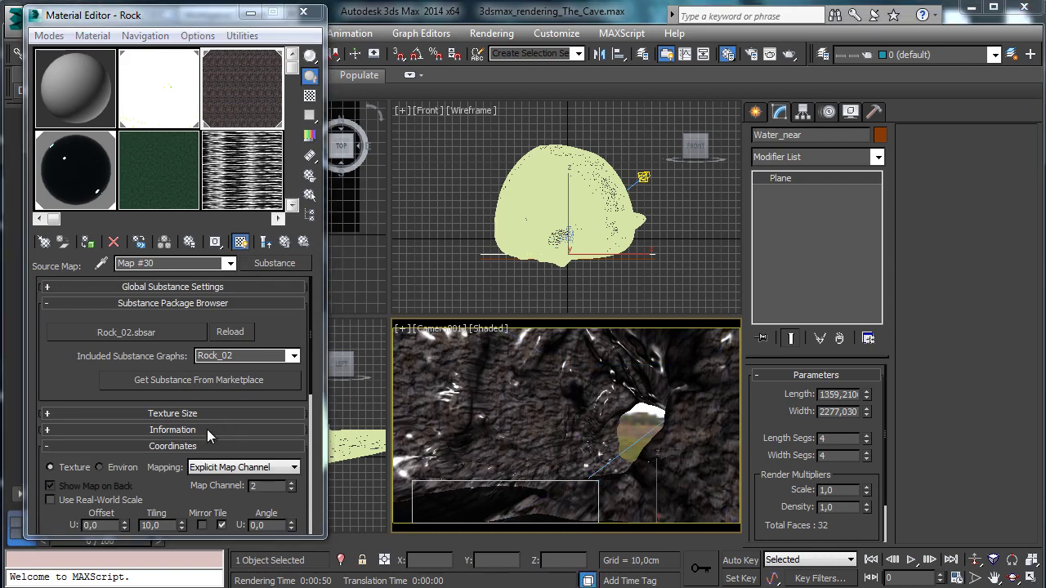
scroll(92, 385, "down", 4)
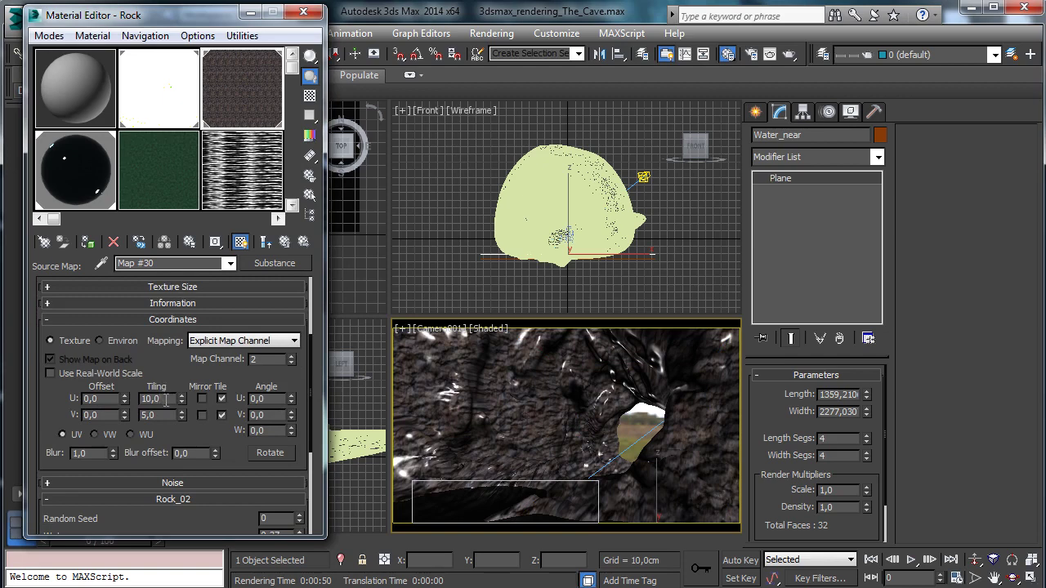
type("30")
key("Return")
double_click(151, 415)
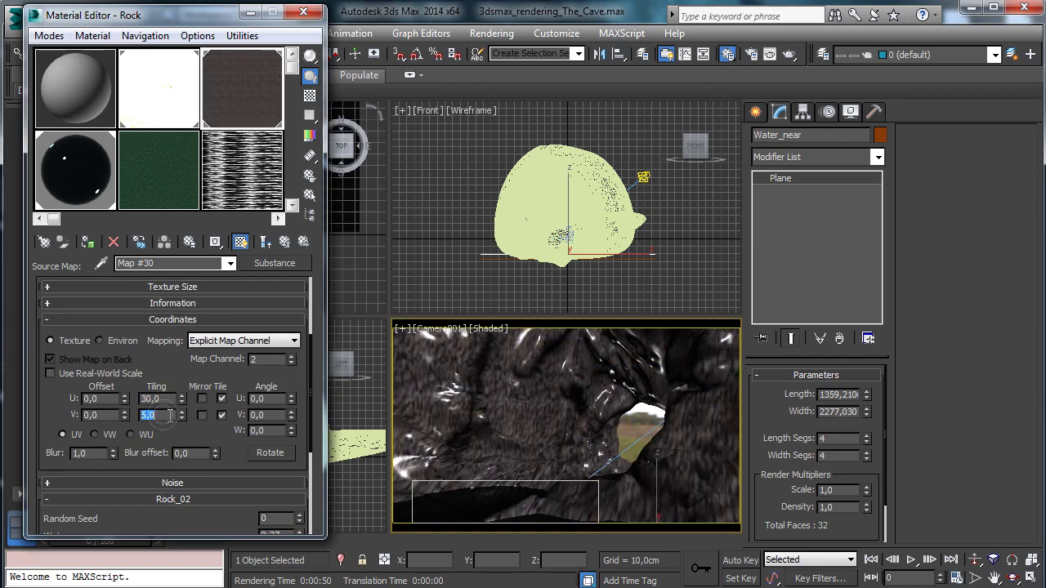
key("Return")
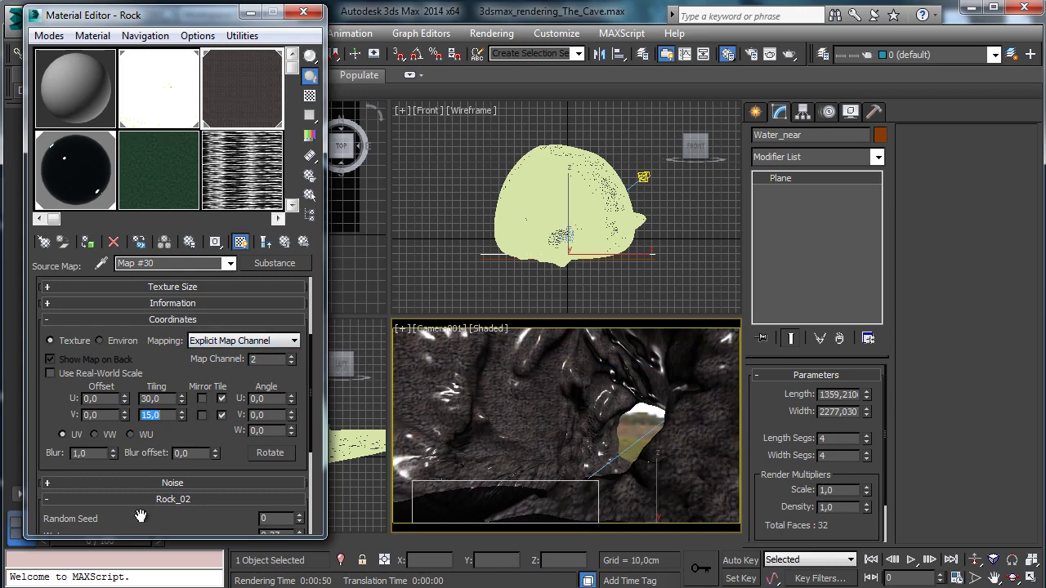
Step: Set the Rock_02 substance's Contrast to -0,1 and return to the parent Mix map
scroll(141, 516, "down", 5)
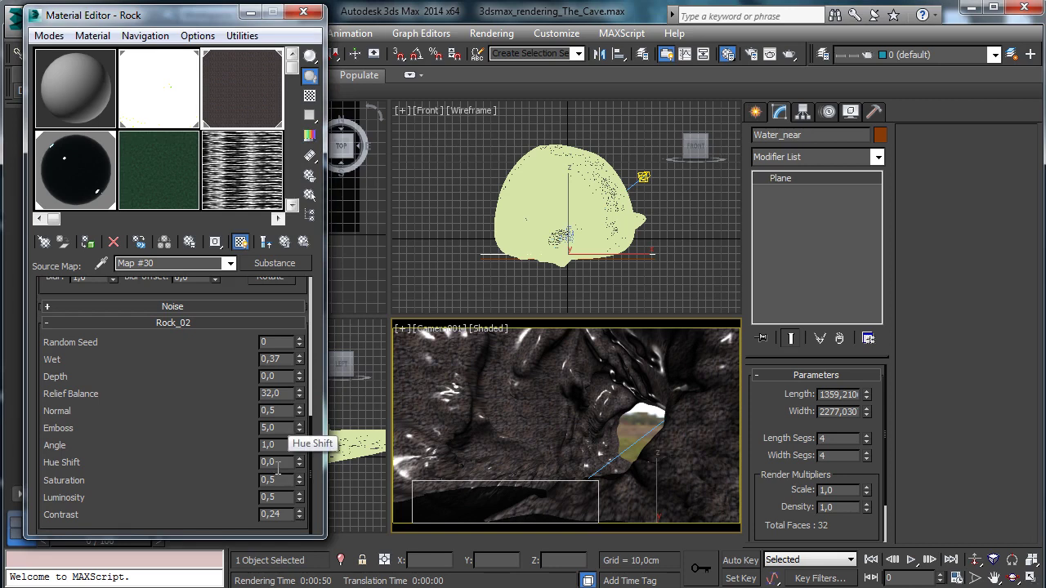
left_click(289, 511)
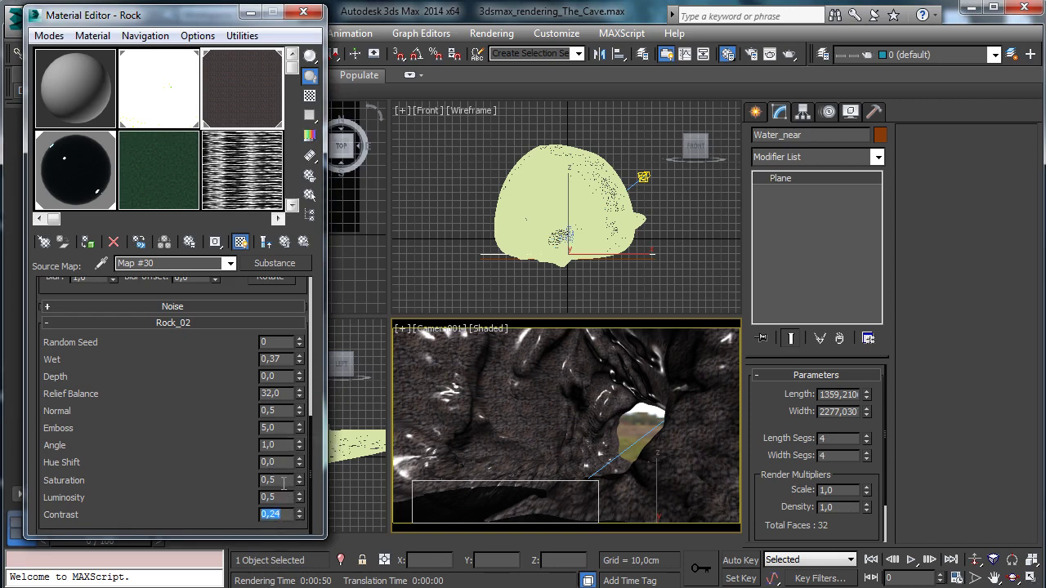
type("-0,1")
key("Return")
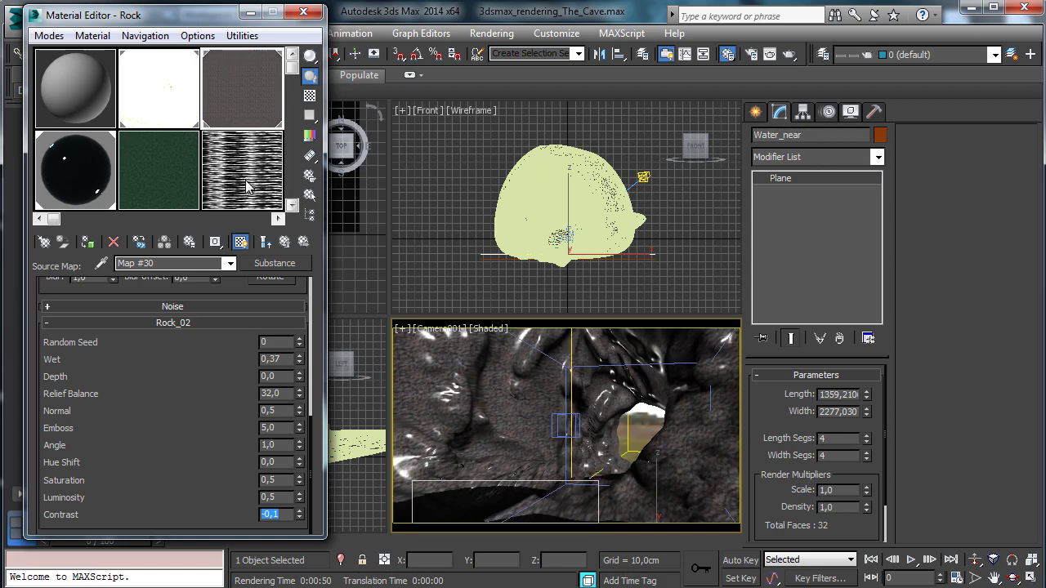
left_click(265, 242)
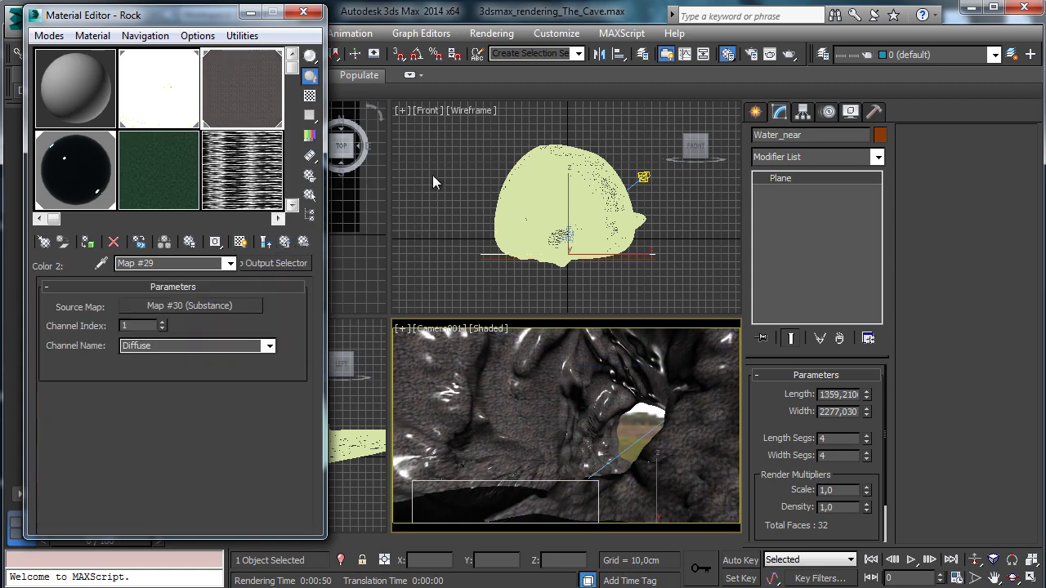
left_click(285, 243)
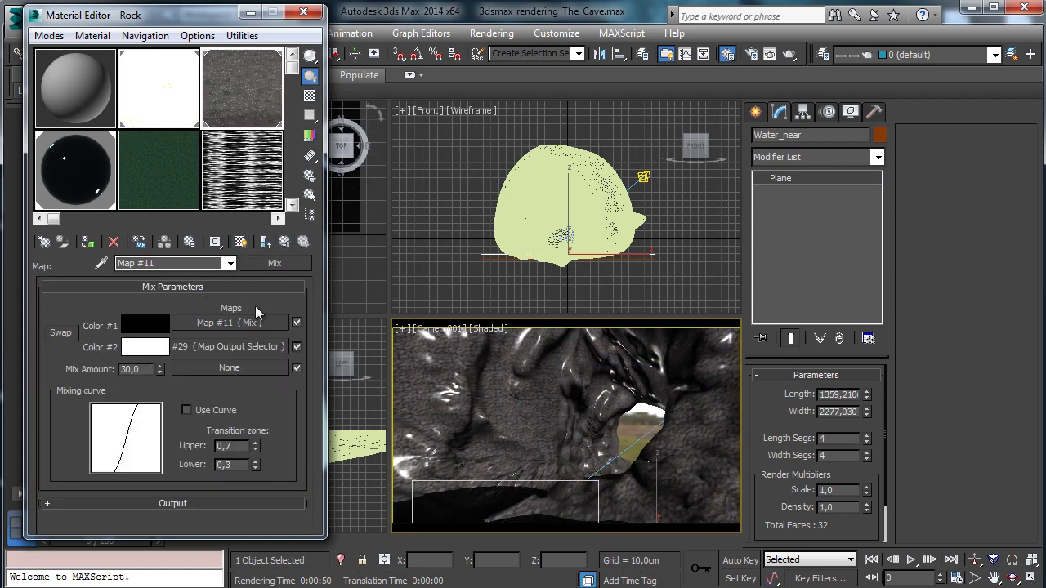
Step: Enlarge the render region upward over the rock wall and sideways to the cave opening, and test-render it from the camera
left_click(770, 55)
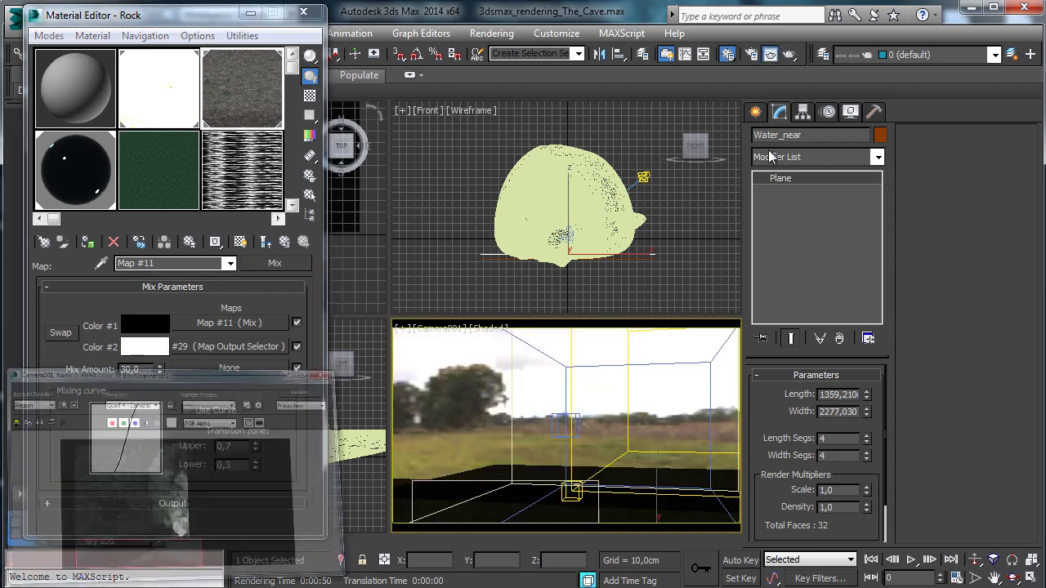
left_click(126, 125)
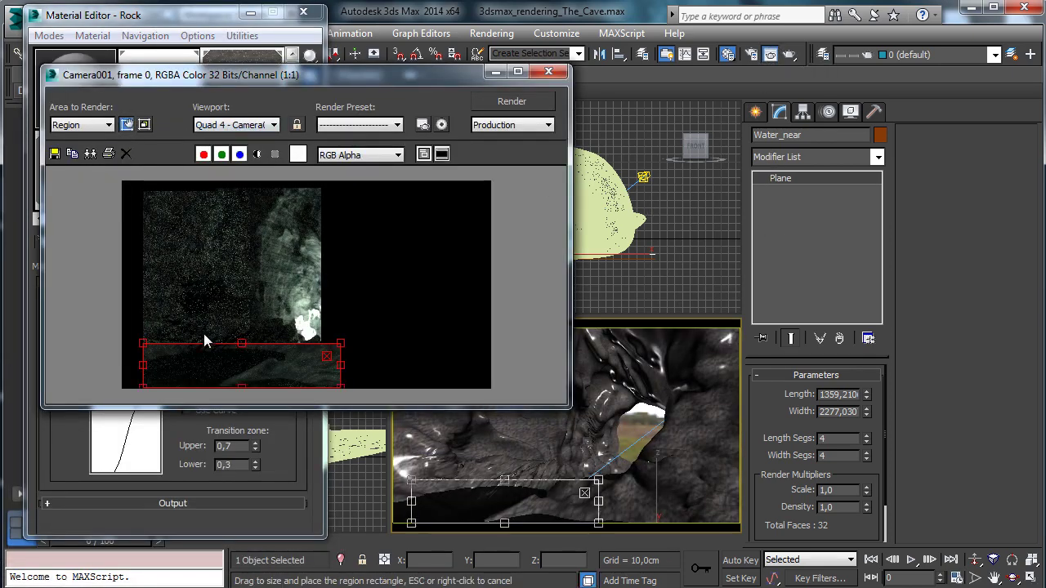
left_click_drag(242, 341, 242, 193)
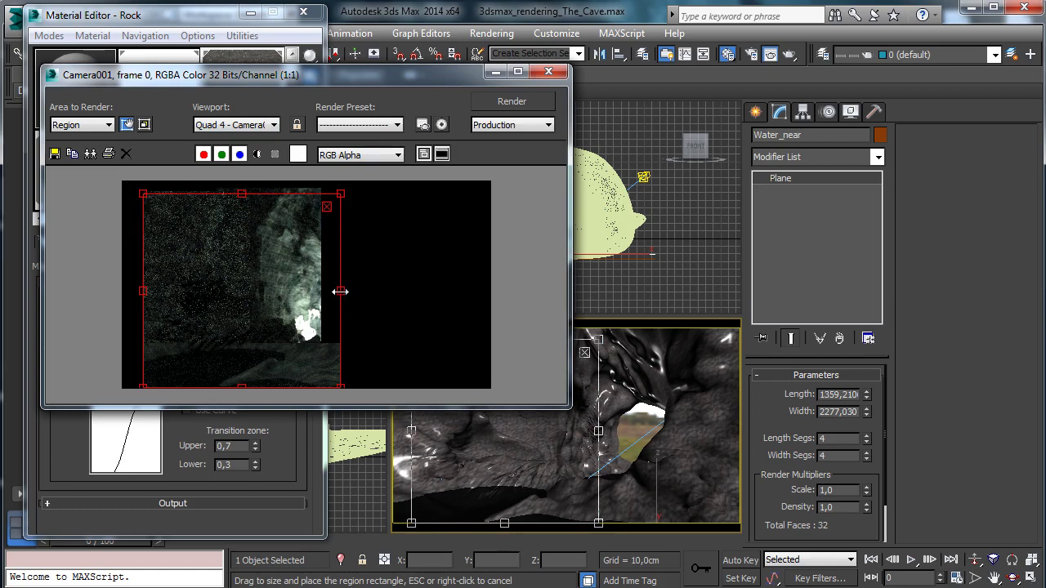
left_click_drag(343, 290, 386, 290)
left_click(126, 125)
left_click(543, 106)
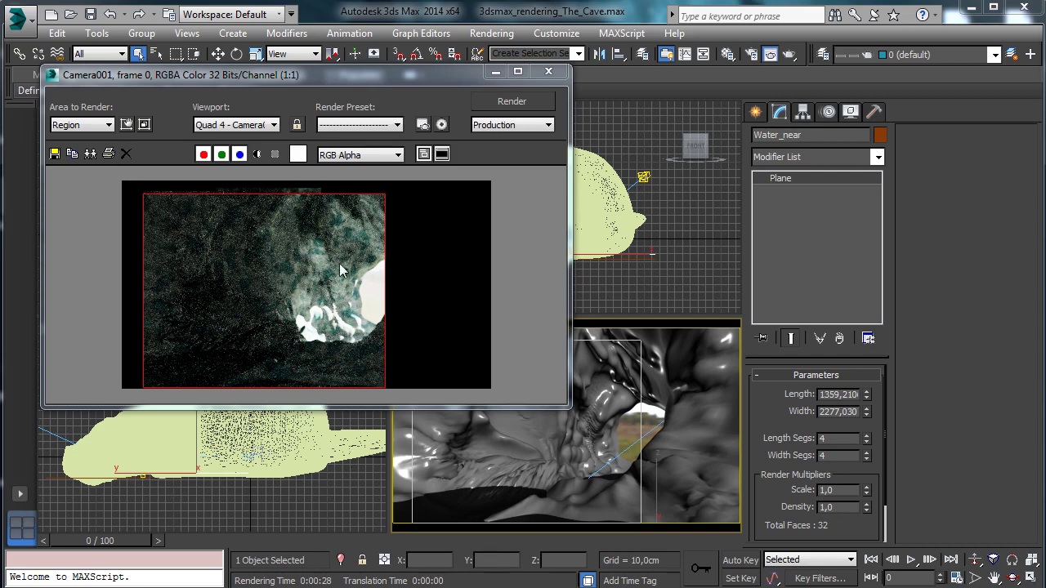
left_click(493, 73)
Step: Open the Noise map in the rock Mix map's Mix Amount slot and set its Size to 45 and Low threshold to 0,52
left_click(725, 54)
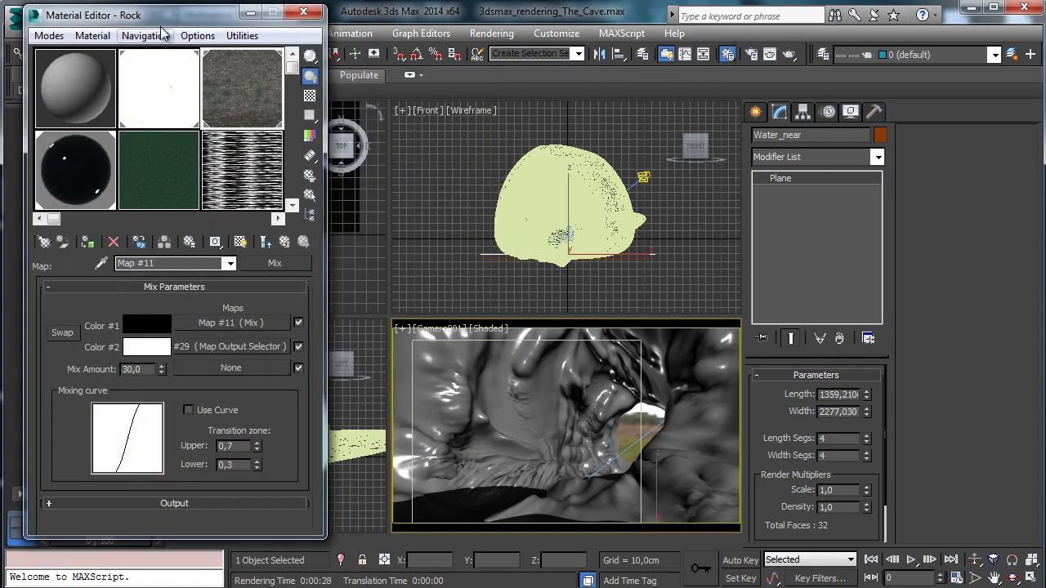
left_click_drag(174, 18, 167, 30)
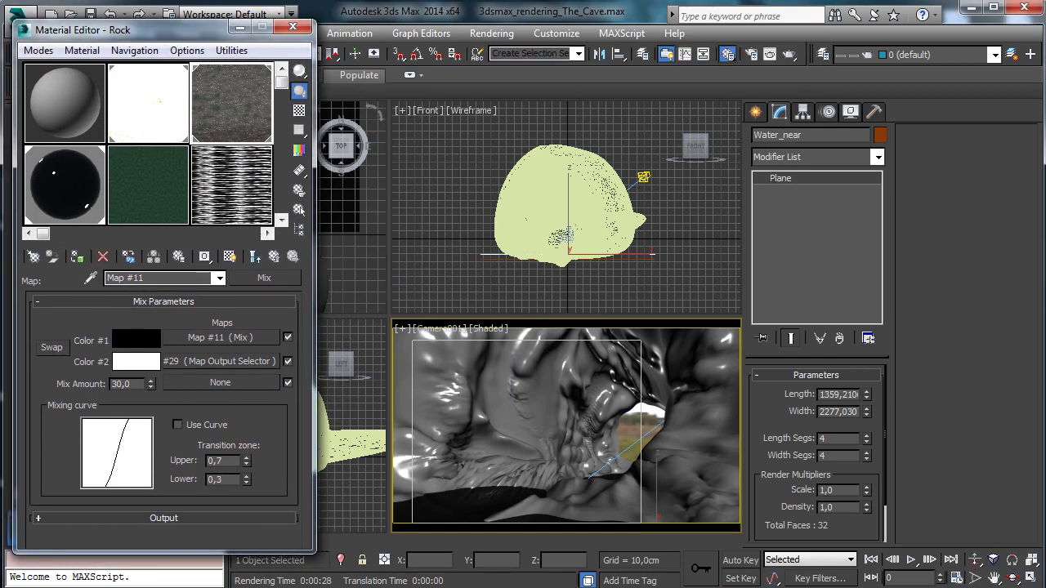
left_click(237, 361)
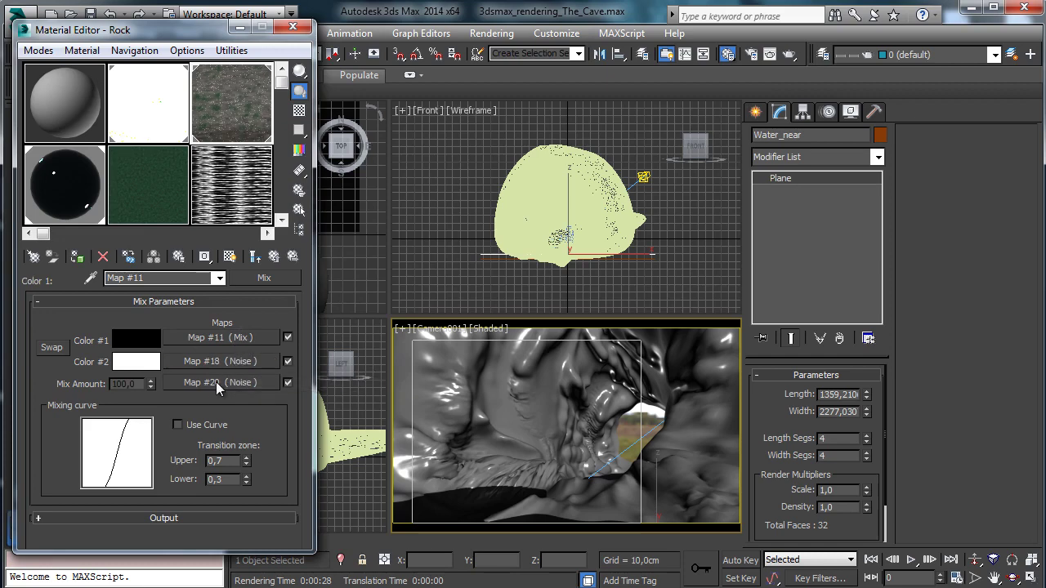
left_click(216, 383)
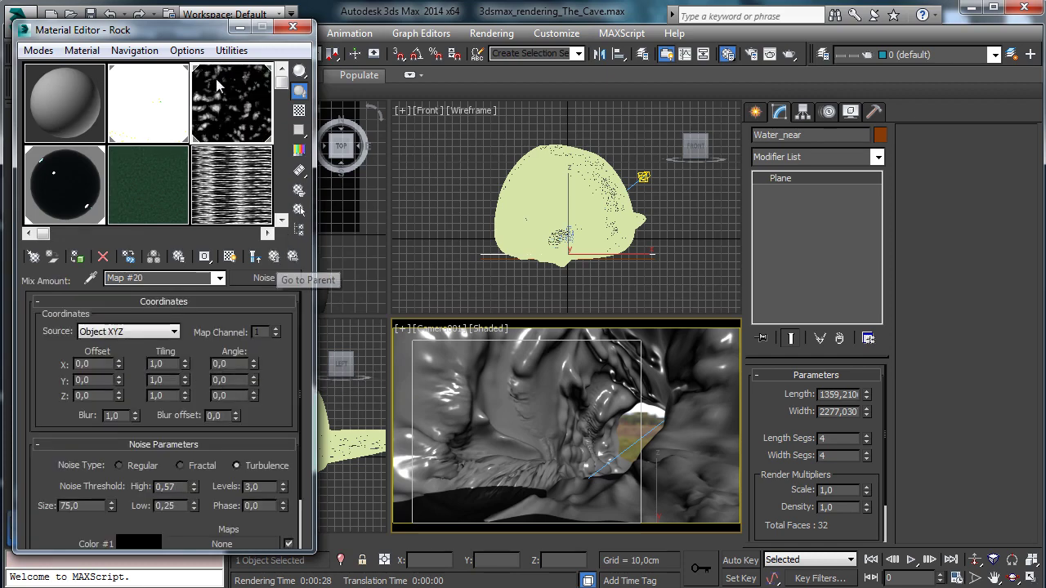
left_click_drag(284, 392, 289, 307)
double_click(85, 445)
type("45")
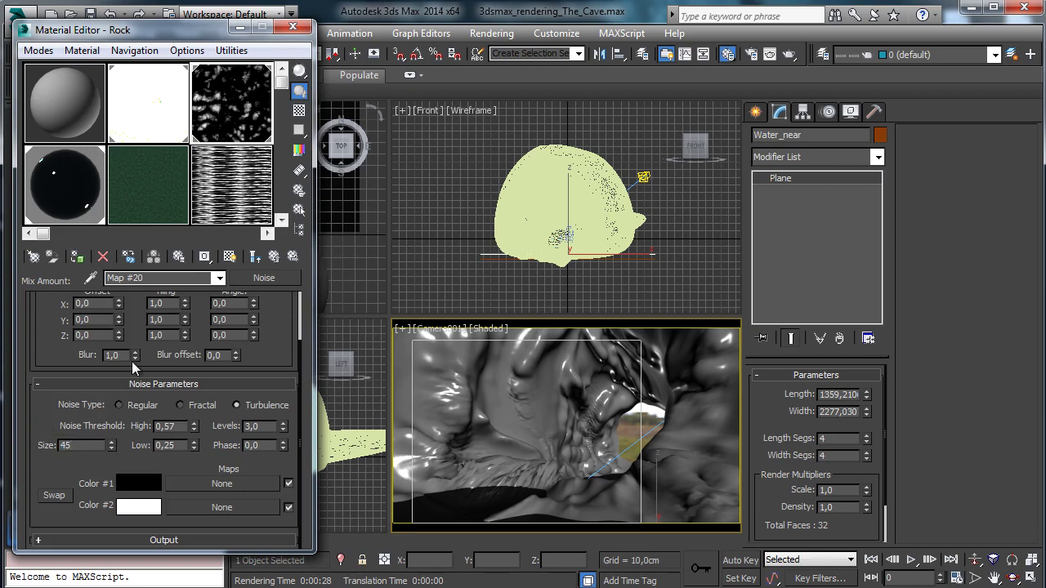
key("Return")
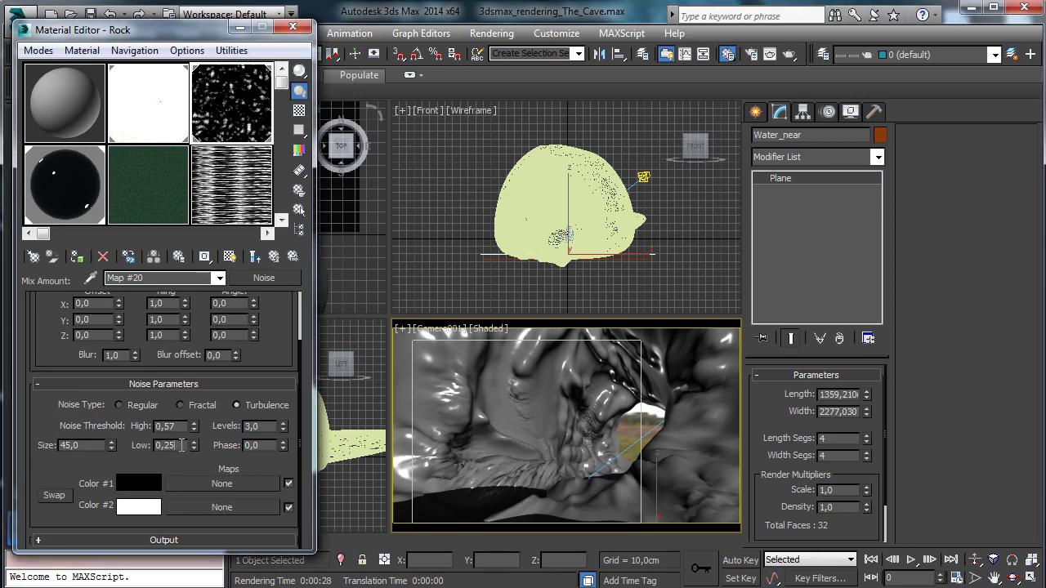
left_click(158, 445)
type("0,52")
key("Return")
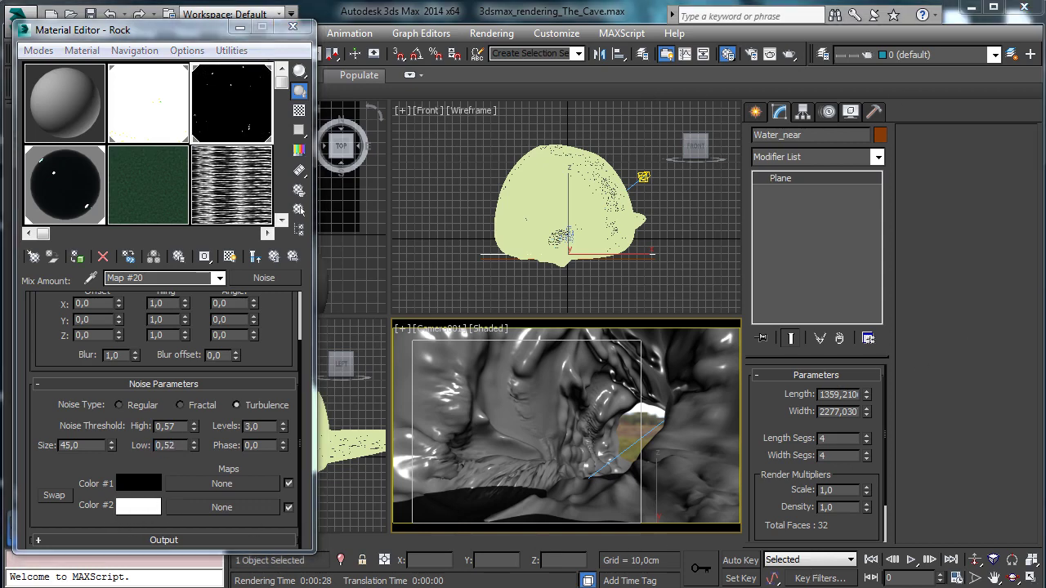
Step: Set the Noise map's Color #2 to a grey with Value 130 and return to the parent Mix map
left_click(137, 505)
double_click(572, 158)
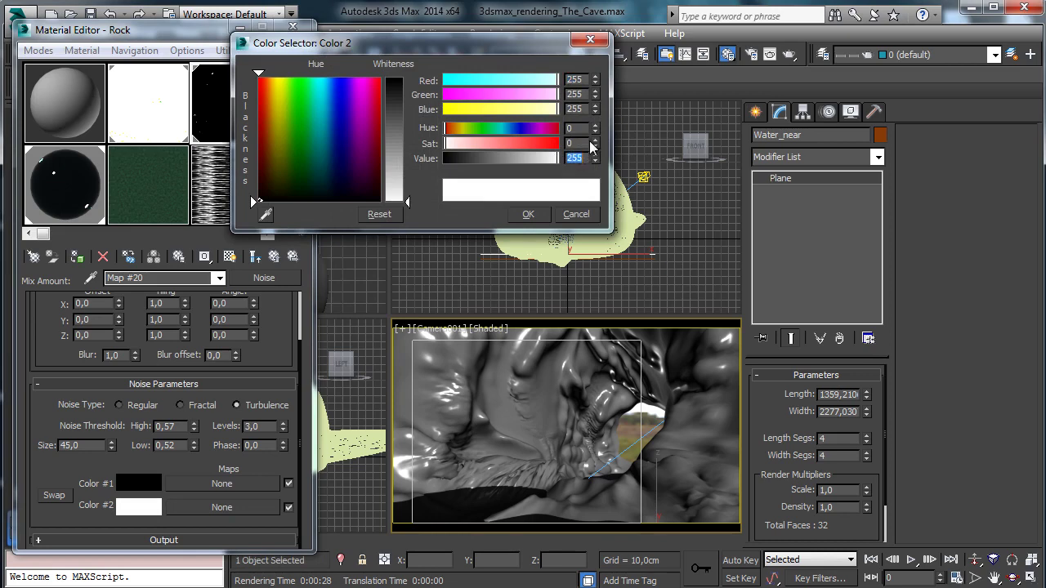
type("130")
key("Return")
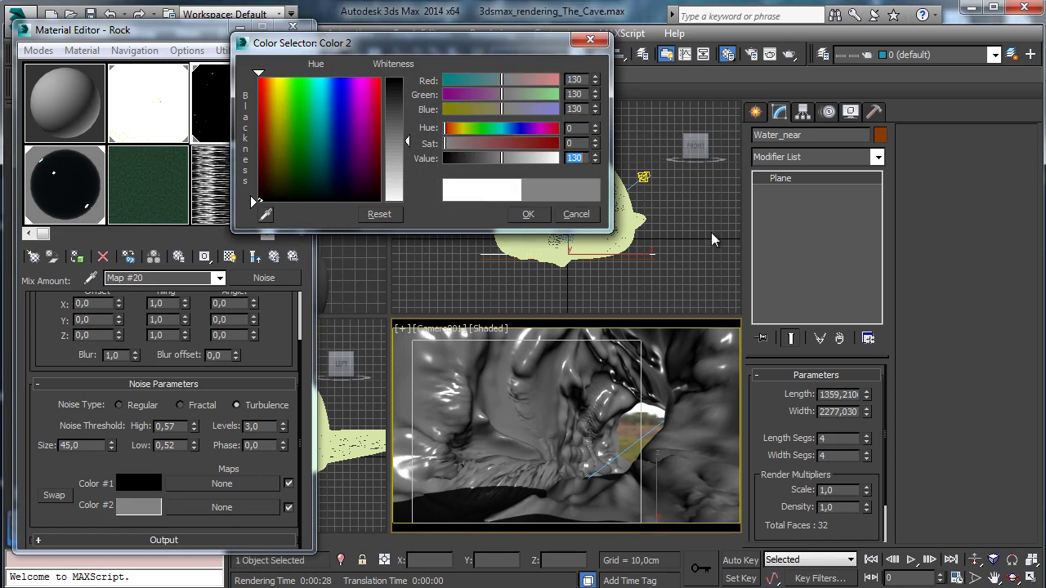
left_click(541, 216)
left_click(275, 257)
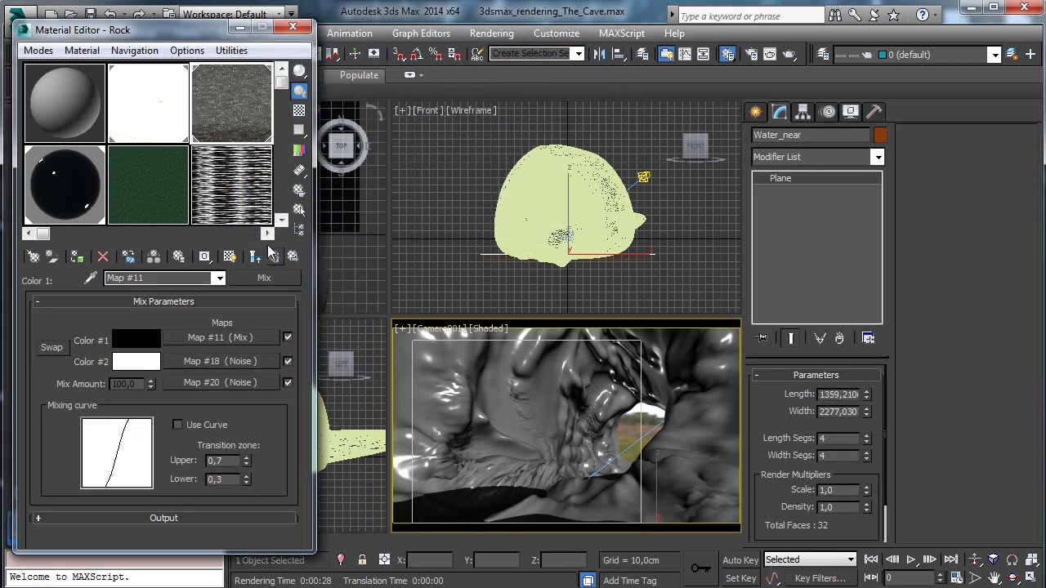
Step: Test-render the region from the camera, stop it once the rock is recognisable, and put the render window away
left_click(788, 54)
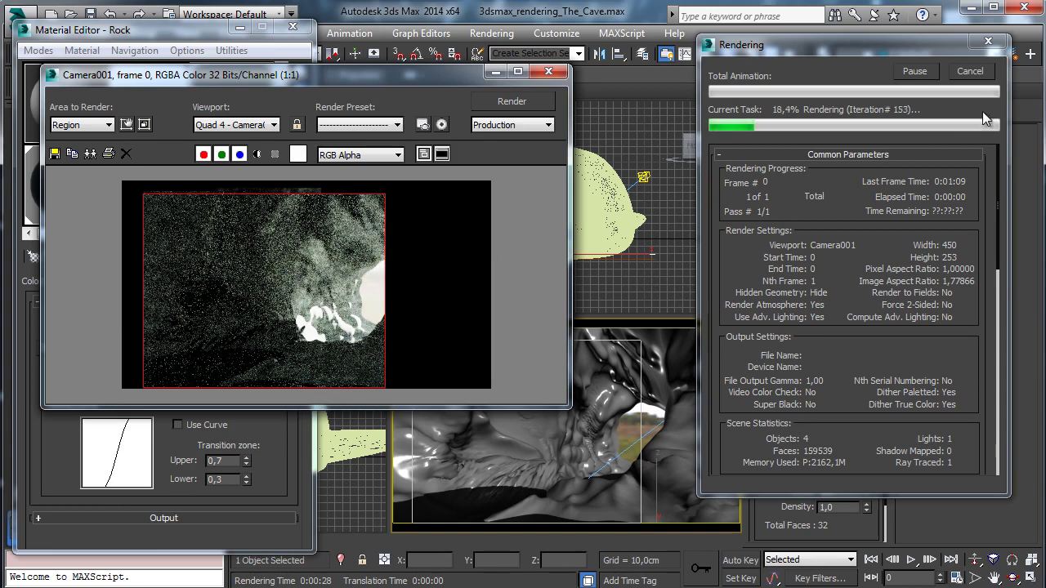
left_click(971, 72)
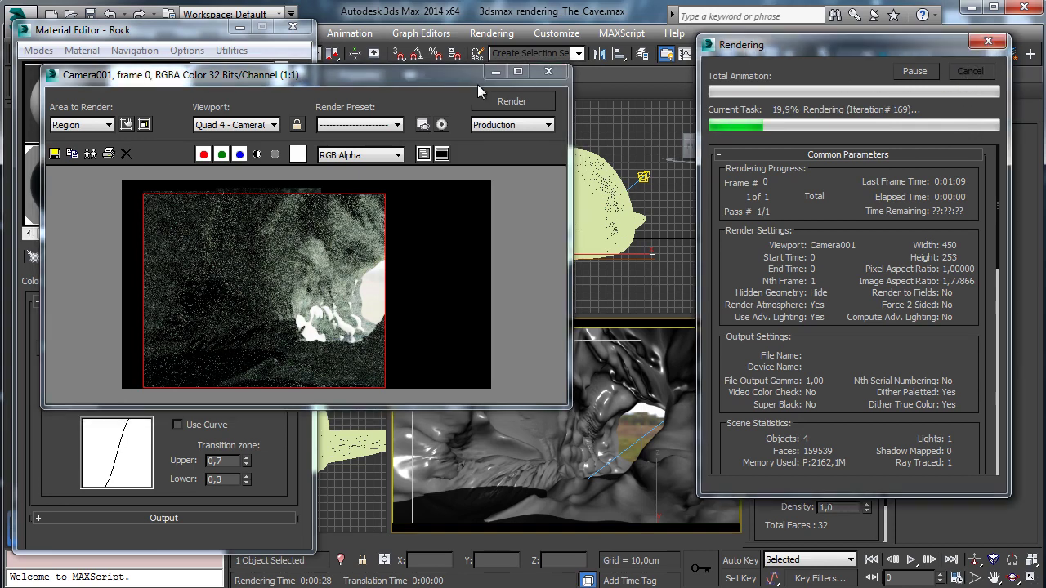
left_click(493, 72)
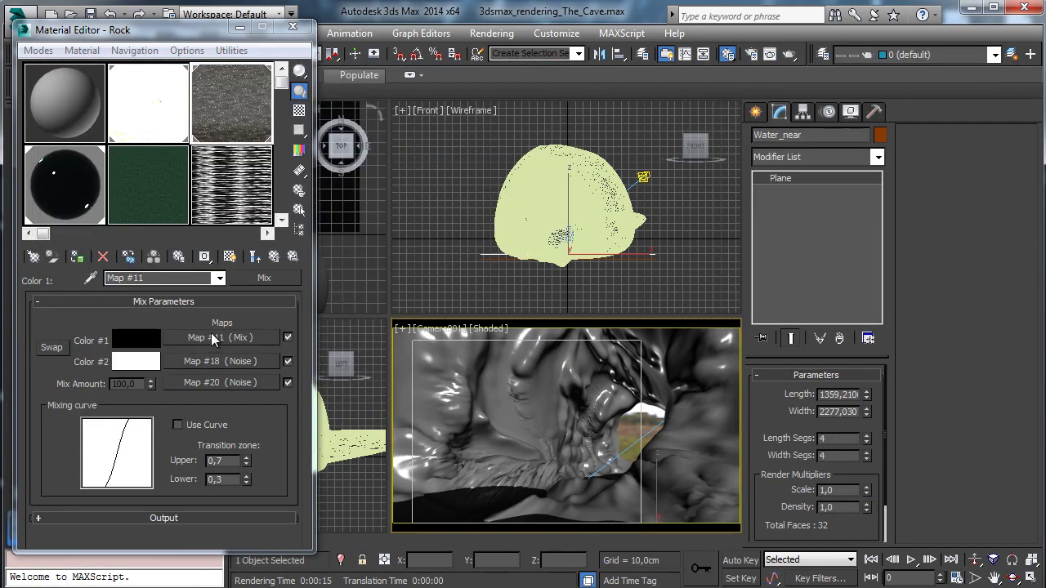
Step: Wrap the Color #1 Mix map containing the Cellular map in a Color Correction map, keeping the old map as sub-map
left_click(219, 360)
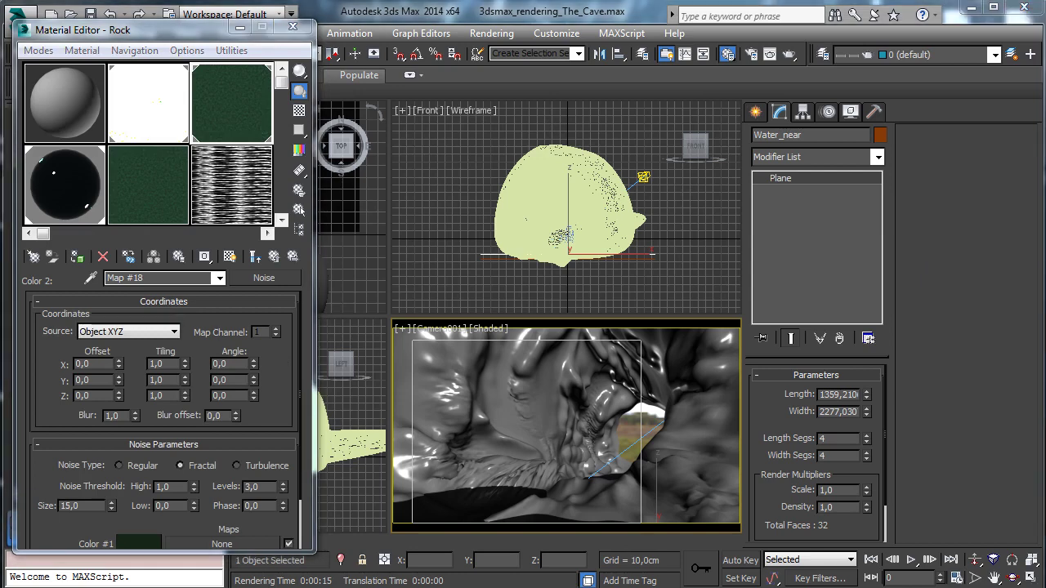
scroll(190, 523, "down", 2)
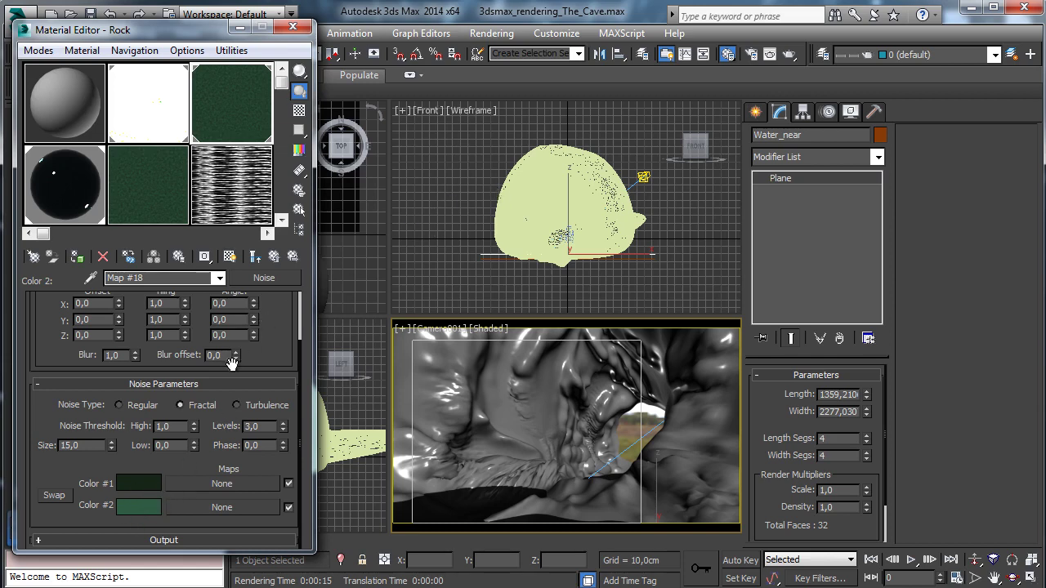
left_click(255, 256)
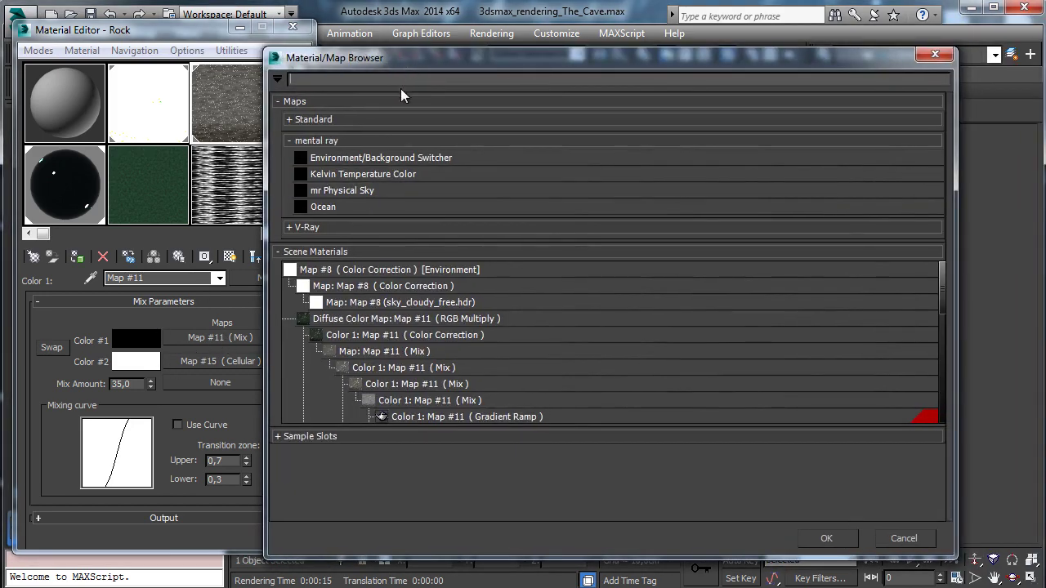
left_click(315, 123)
left_click(364, 173)
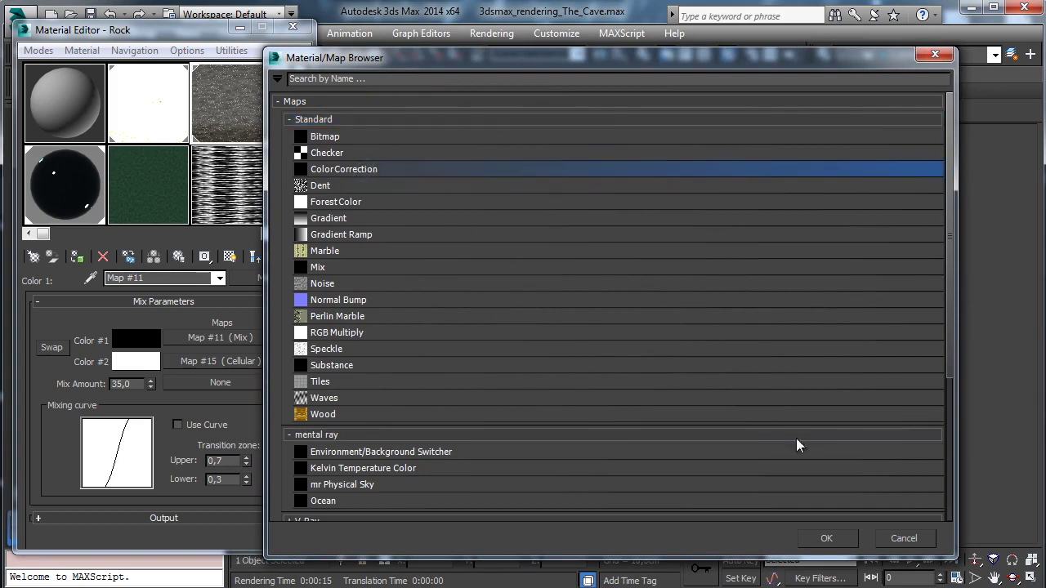
left_click(826, 537)
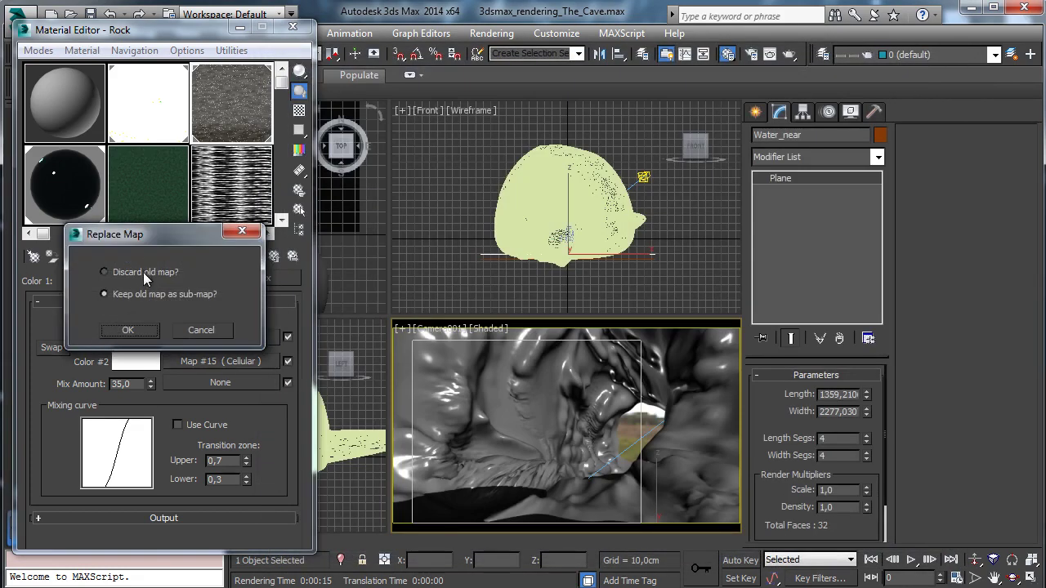
left_click(127, 330)
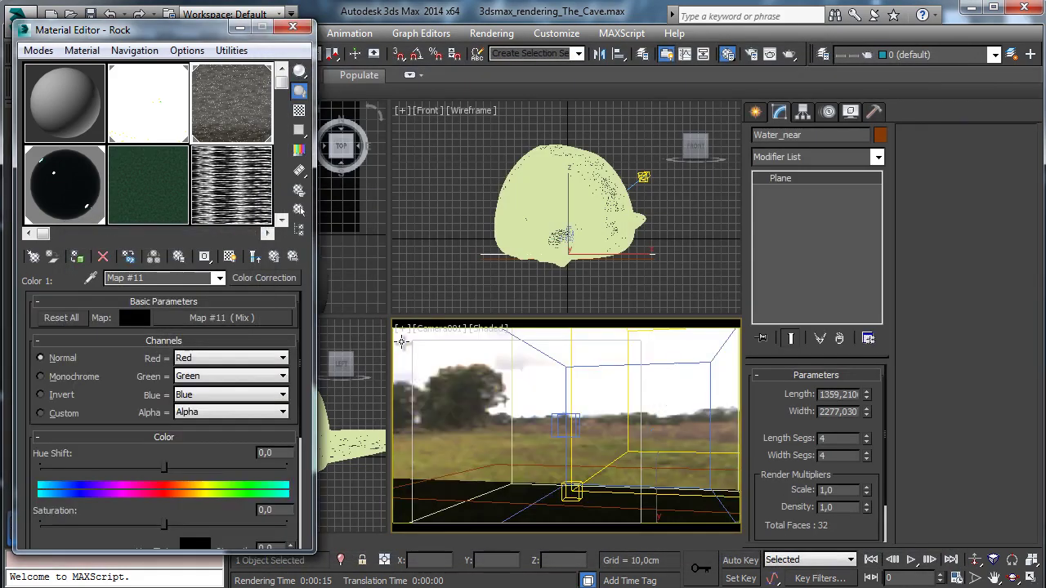
Step: Set the Color Correction's Contrast to 36 and return to the parent Mix map
scroll(121, 377, "down", 3)
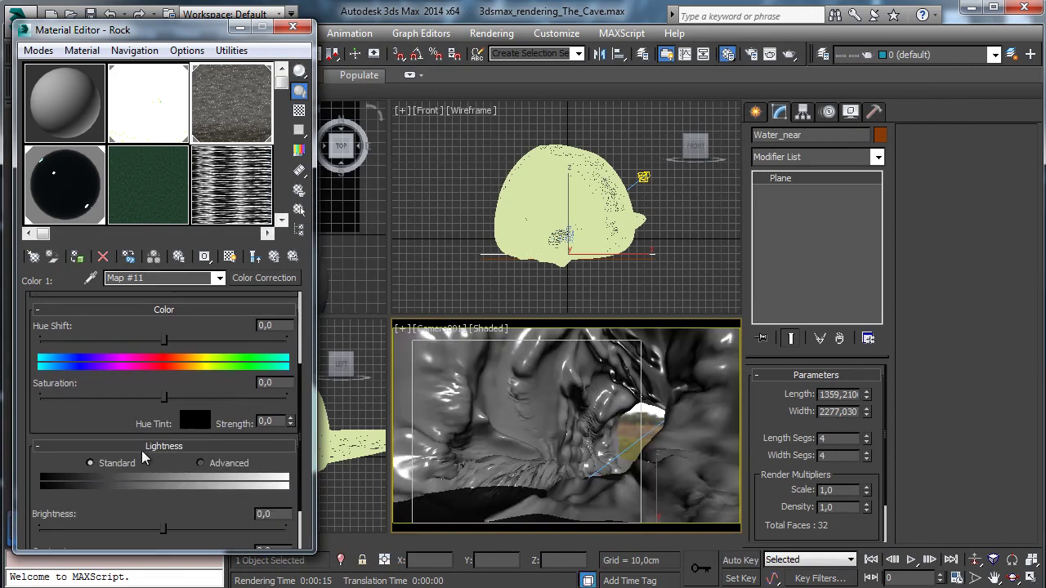
scroll(139, 415, "down", 2)
double_click(281, 483)
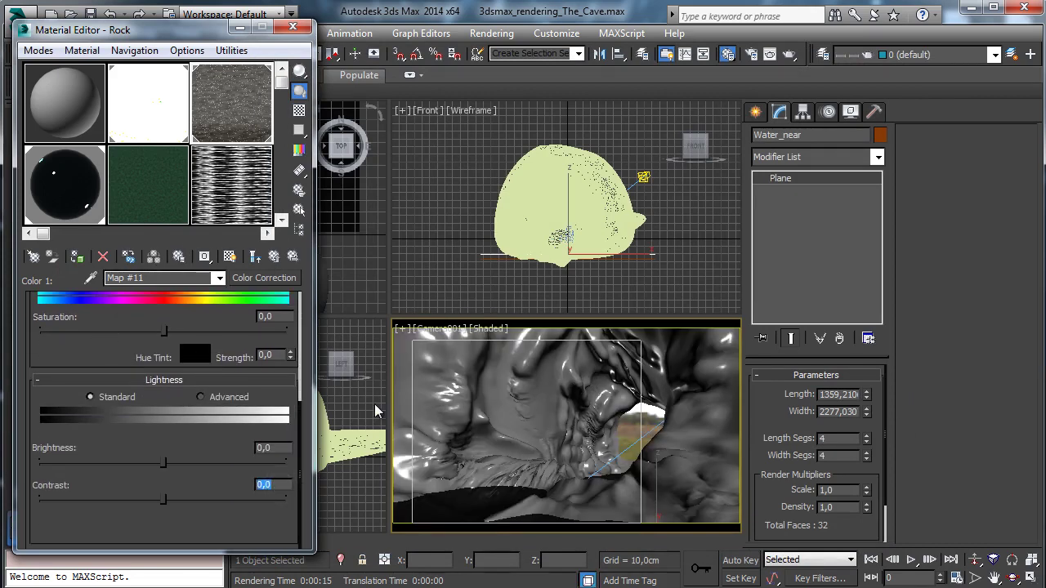
type("36")
key("Return")
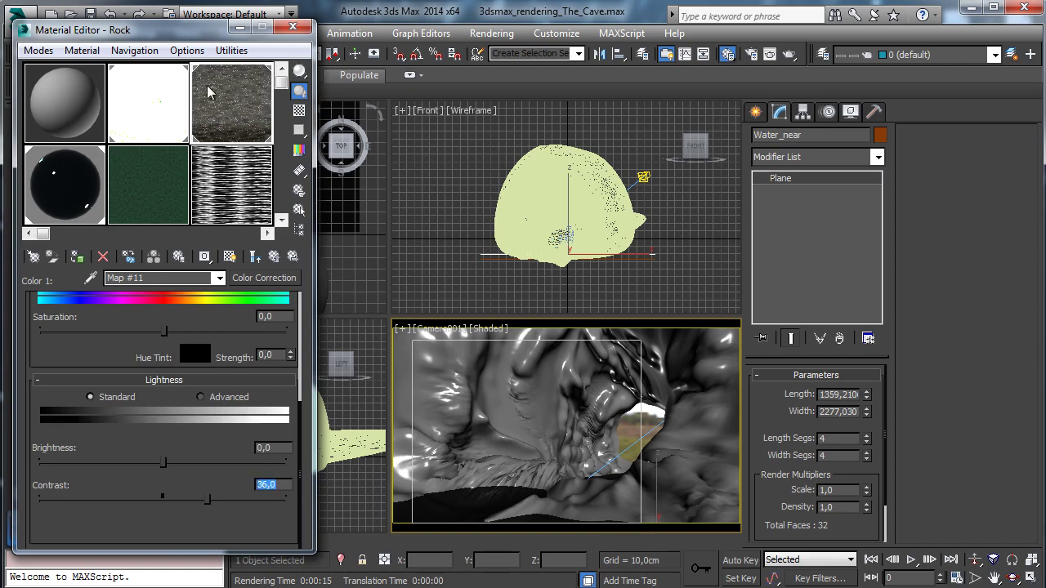
left_click(274, 256)
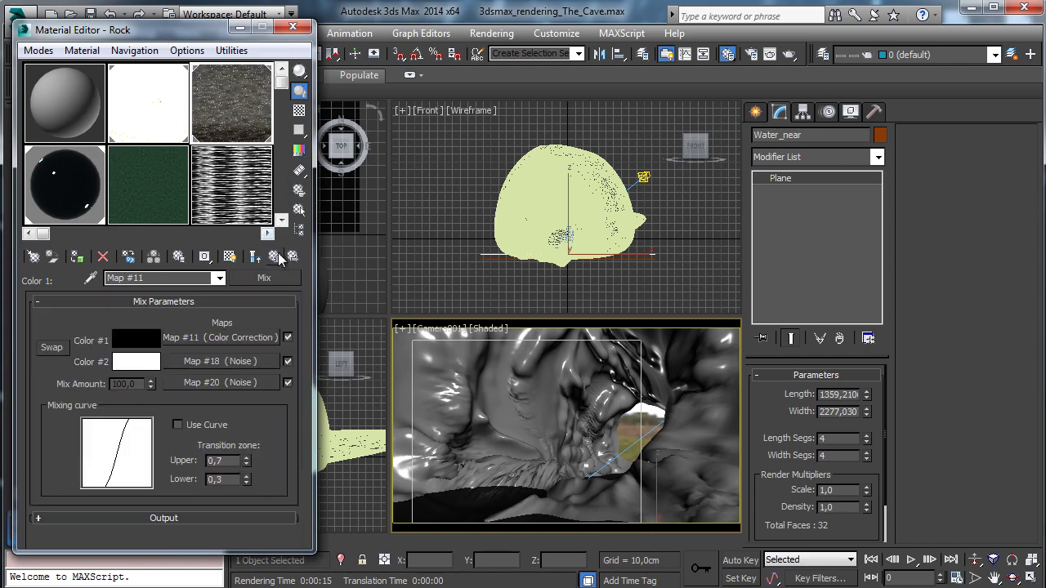
Step: Review the Cellular map, and set the Mix Amount of the Mix map combining the Gradient Ramp and Noise to 35
left_click(227, 338)
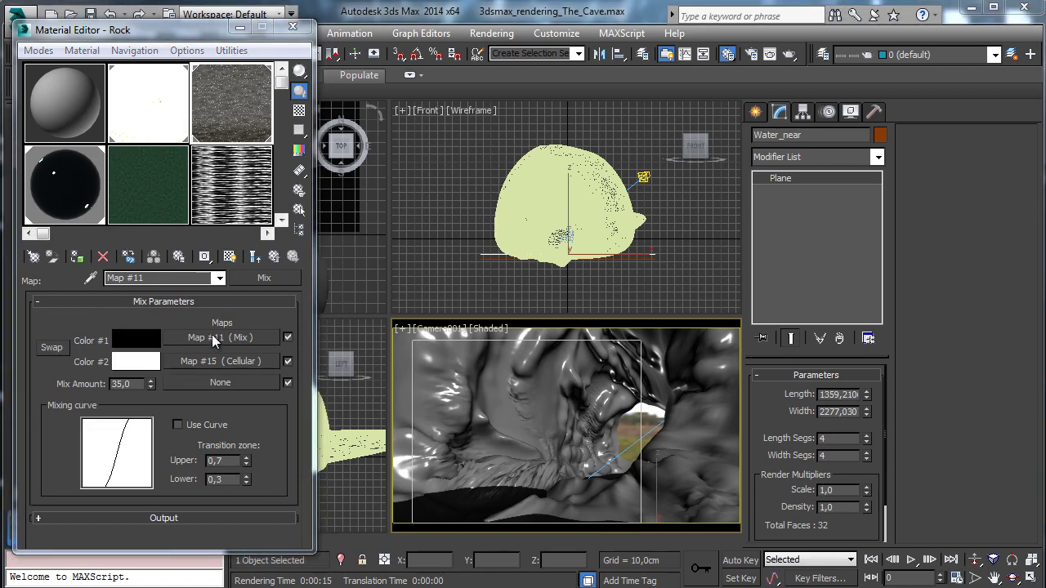
left_click(233, 361)
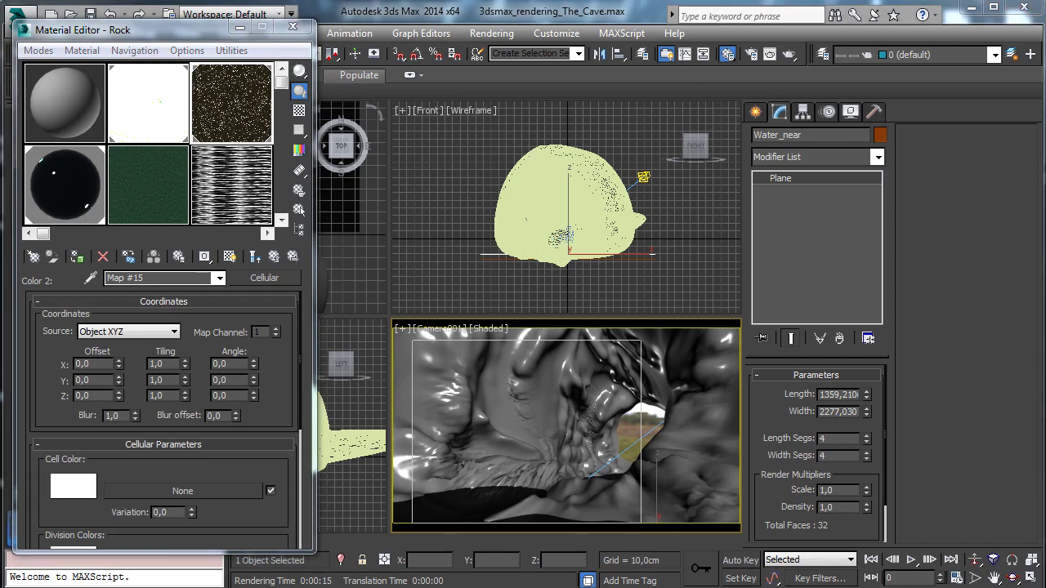
scroll(188, 335, "down", 3)
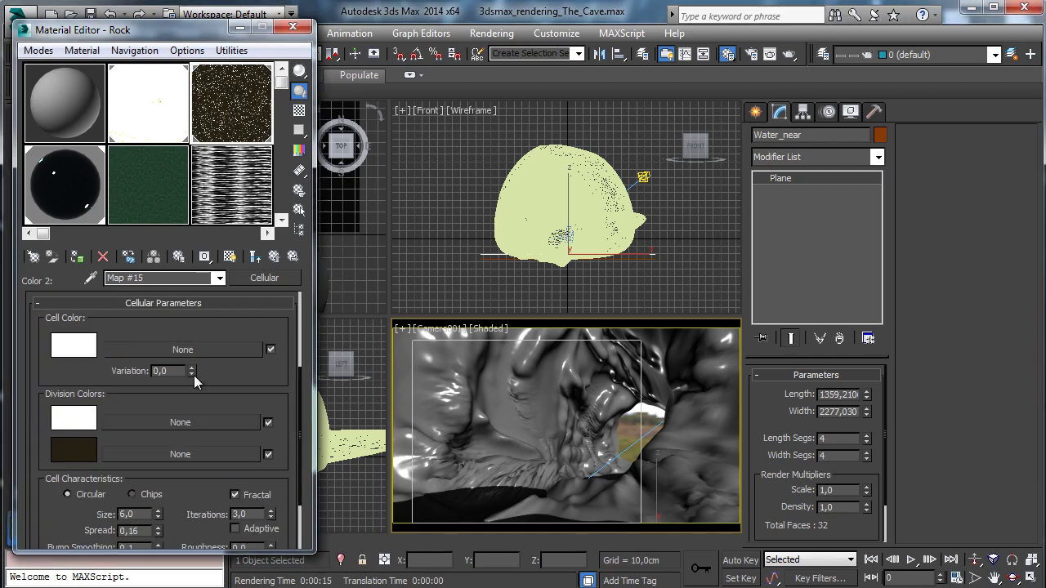
left_click(274, 258)
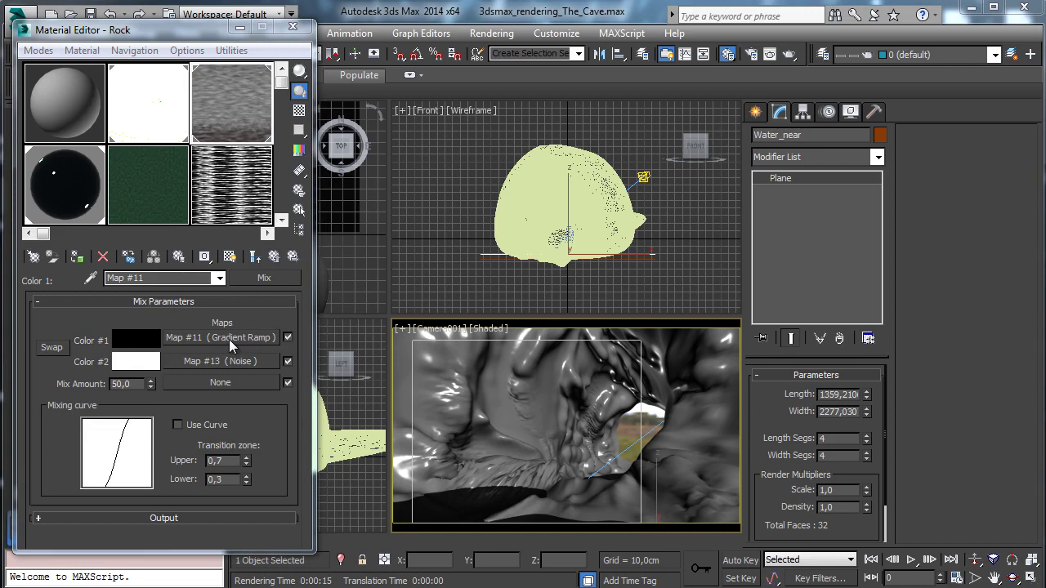
double_click(126, 384)
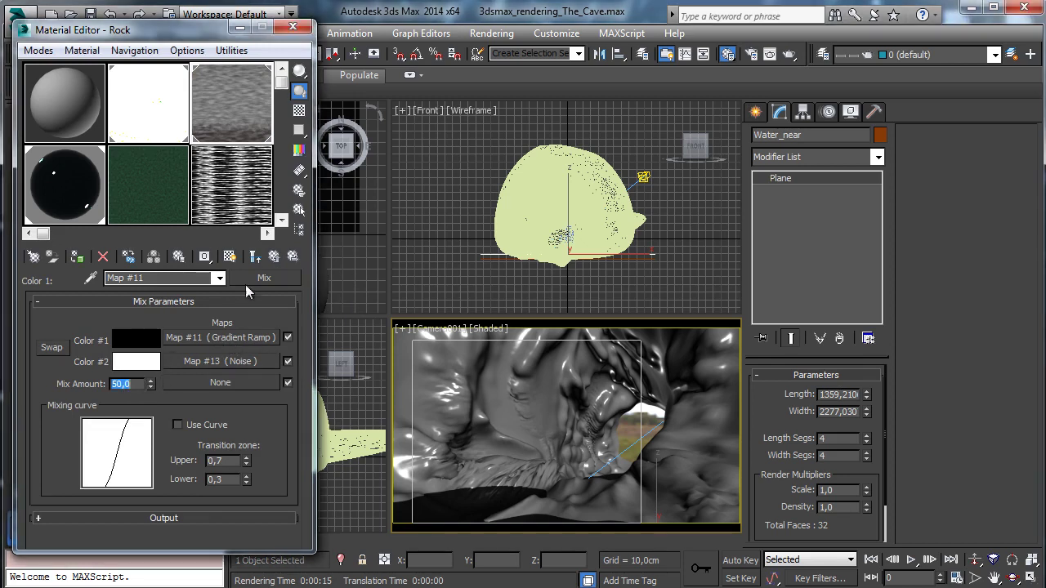
type("35")
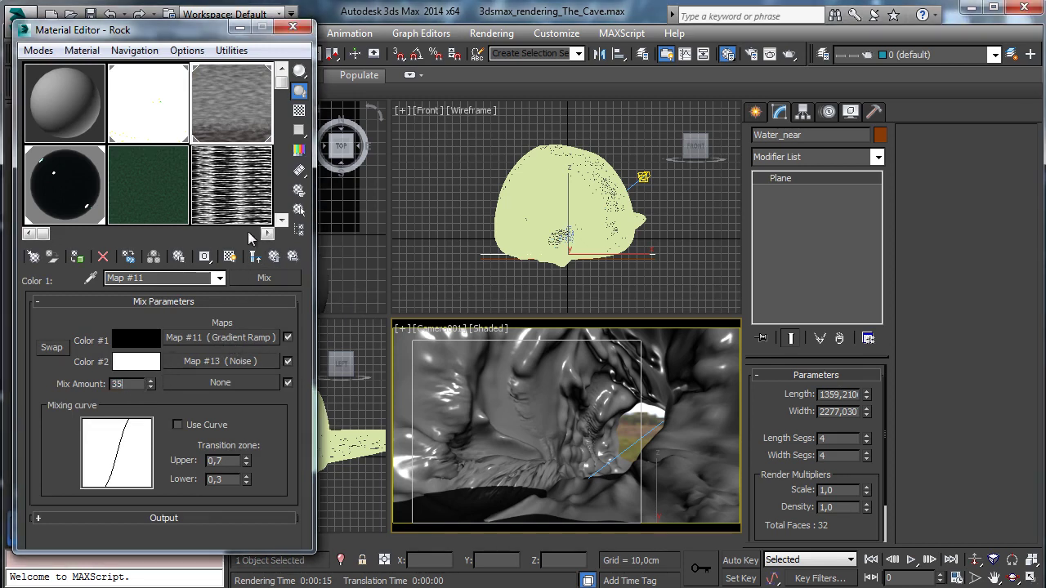
key("Return")
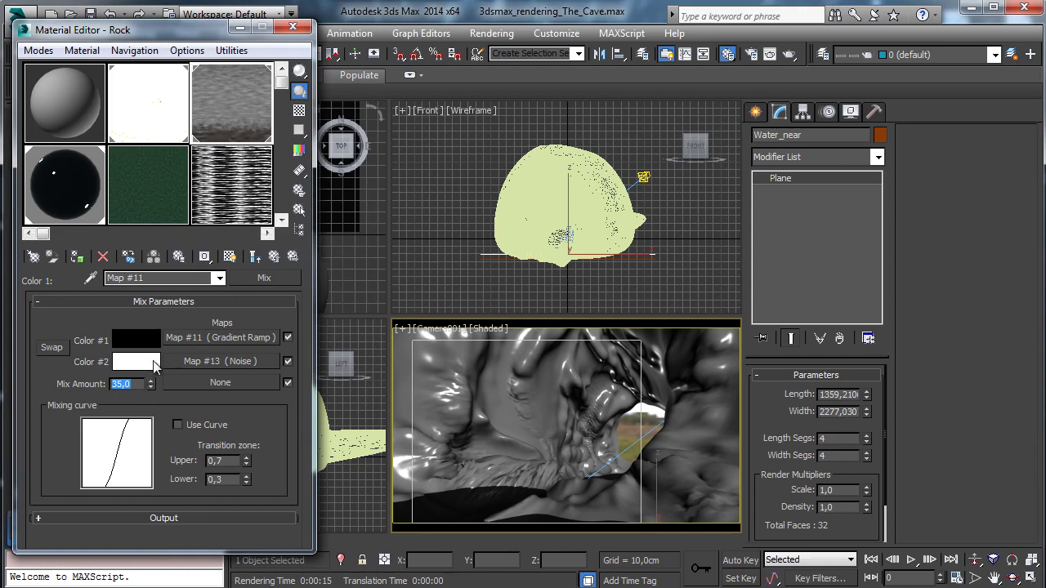
Step: Darken the Gradient Ramp's brown flag at position 0 and review the colors of the flags at positions 12 and 26
left_click(200, 337)
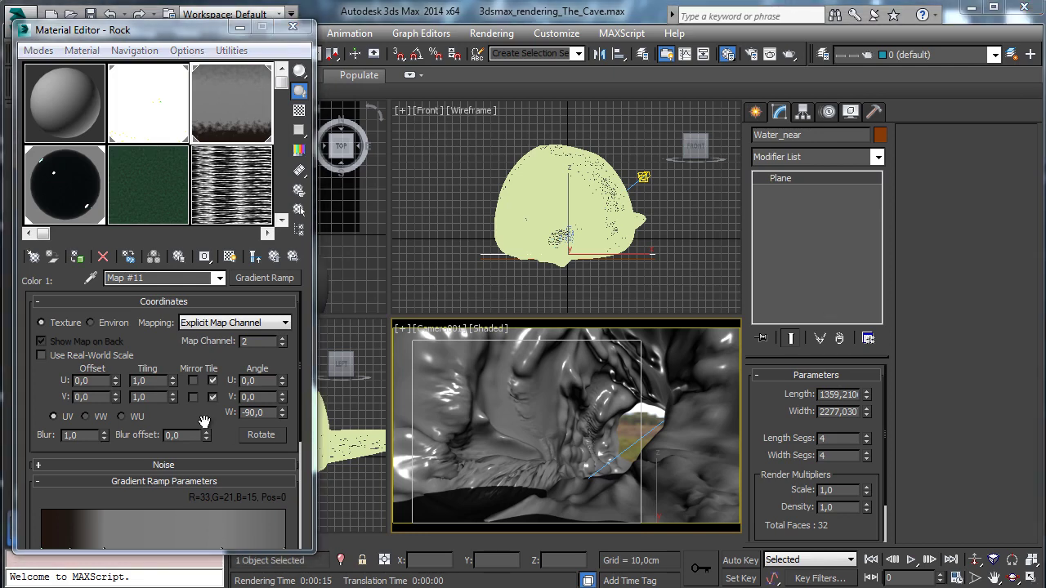
scroll(221, 391, "down", 4)
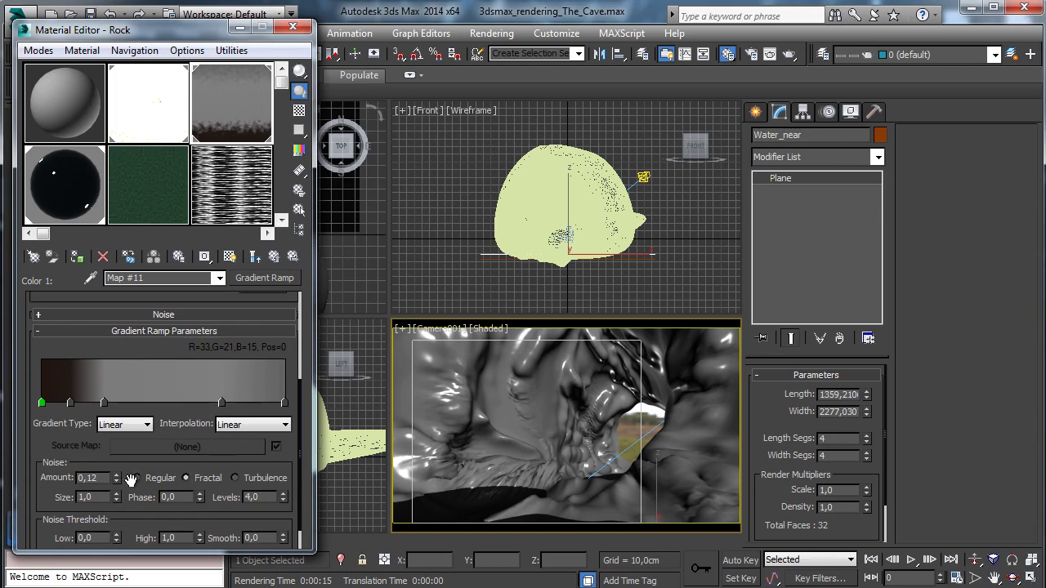
double_click(41, 403)
left_click_drag(459, 159, 445, 161)
left_click(528, 214)
double_click(69, 402)
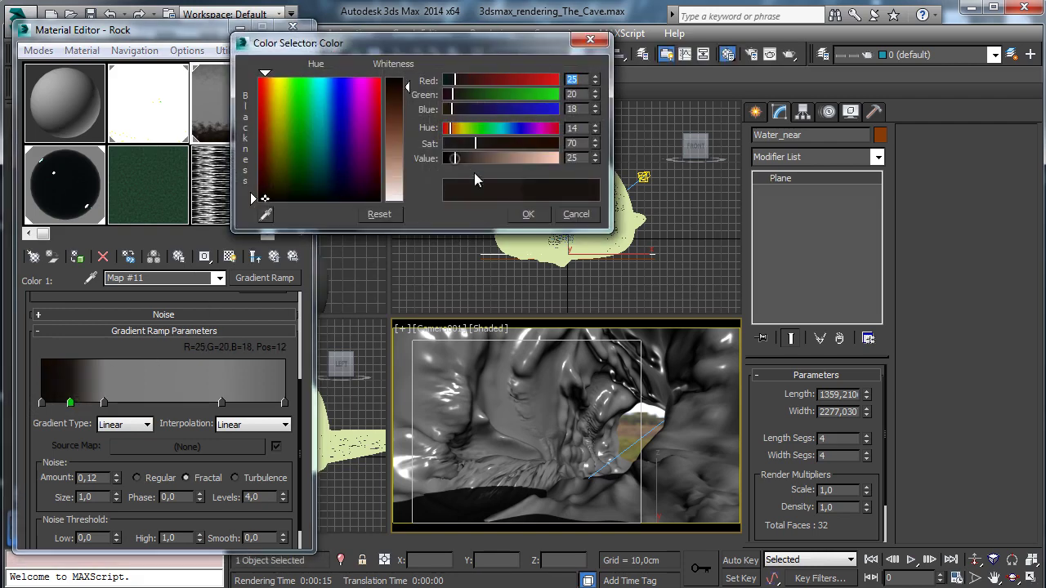
left_click(528, 215)
double_click(103, 402)
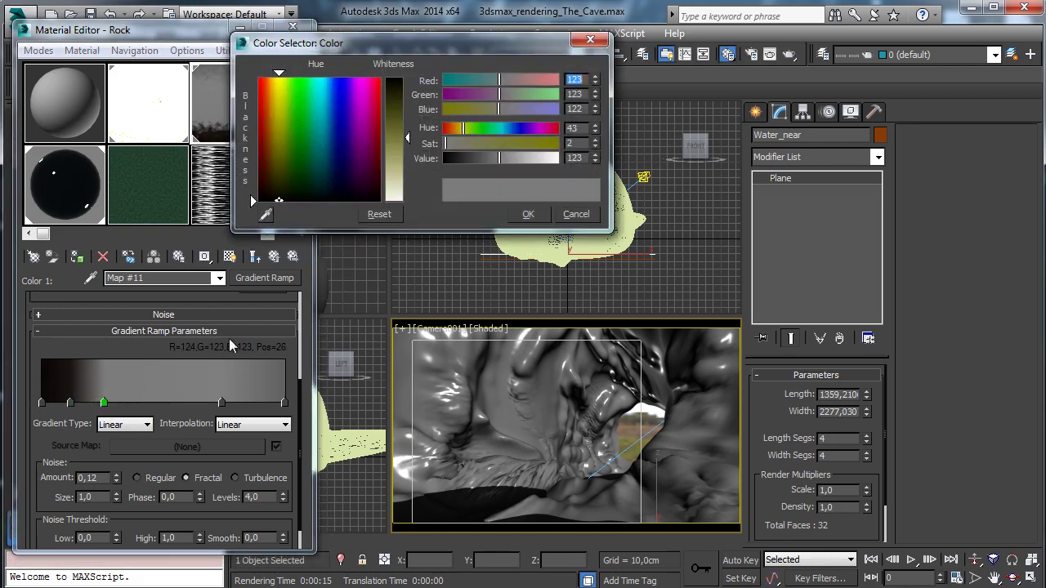
left_click(527, 214)
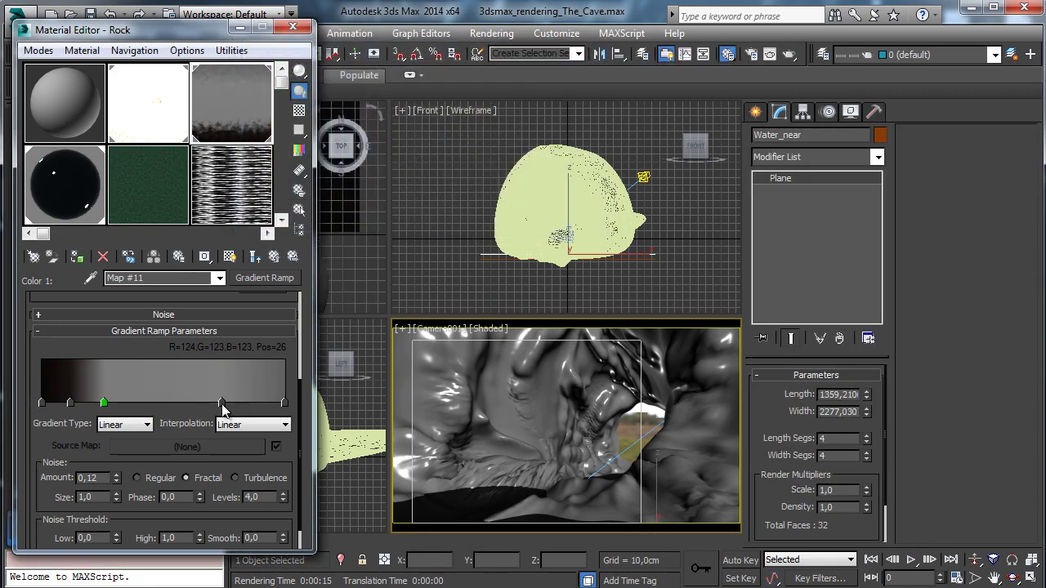
Step: Lighten the Gradient Ramp flag at position 74 to gray value 143 and return to the parent Mix map
double_click(221, 402)
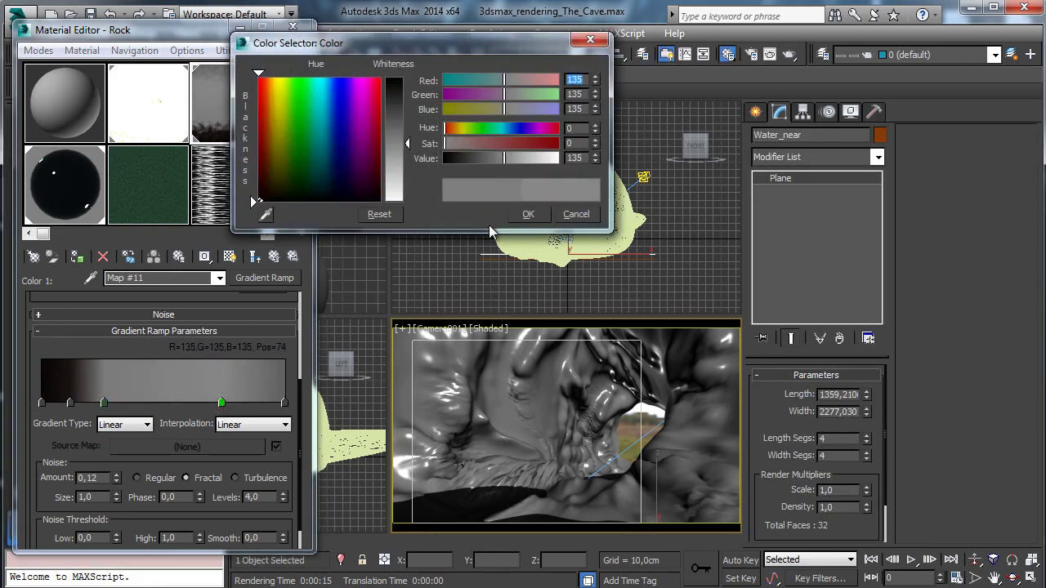
left_click(527, 215)
double_click(221, 402)
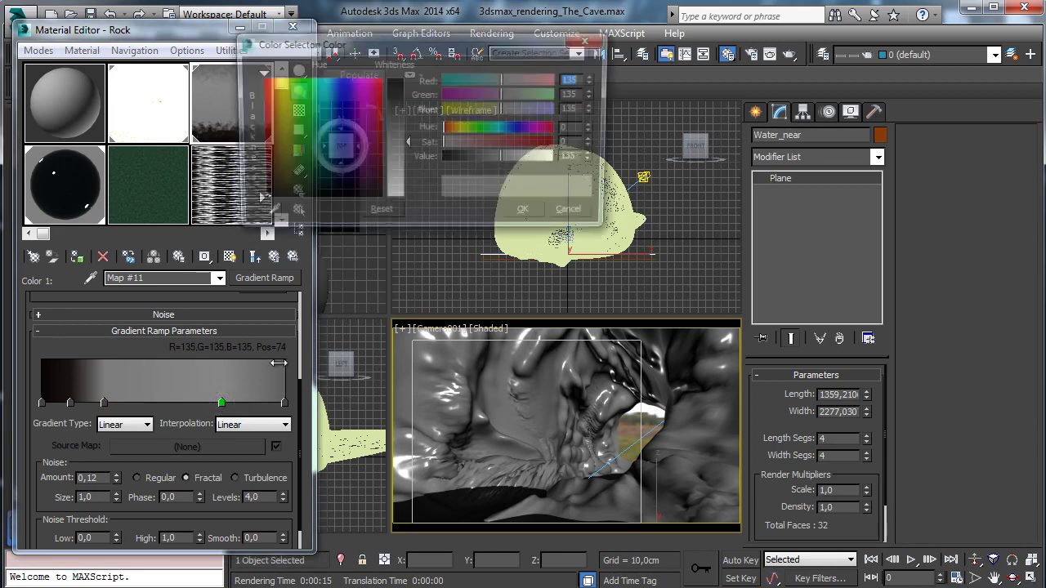
left_click(508, 157)
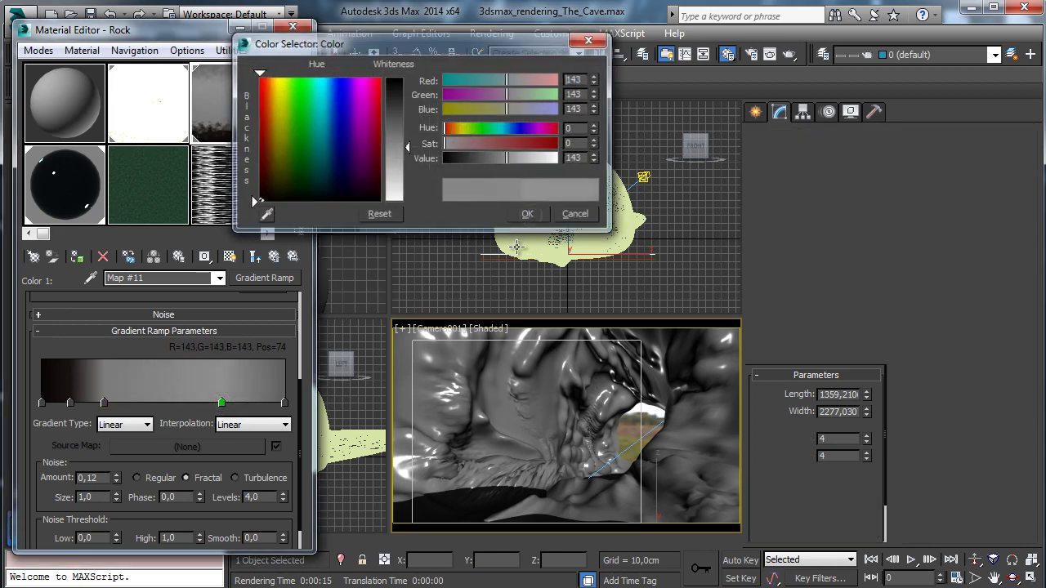
left_click(528, 214)
left_click(273, 257)
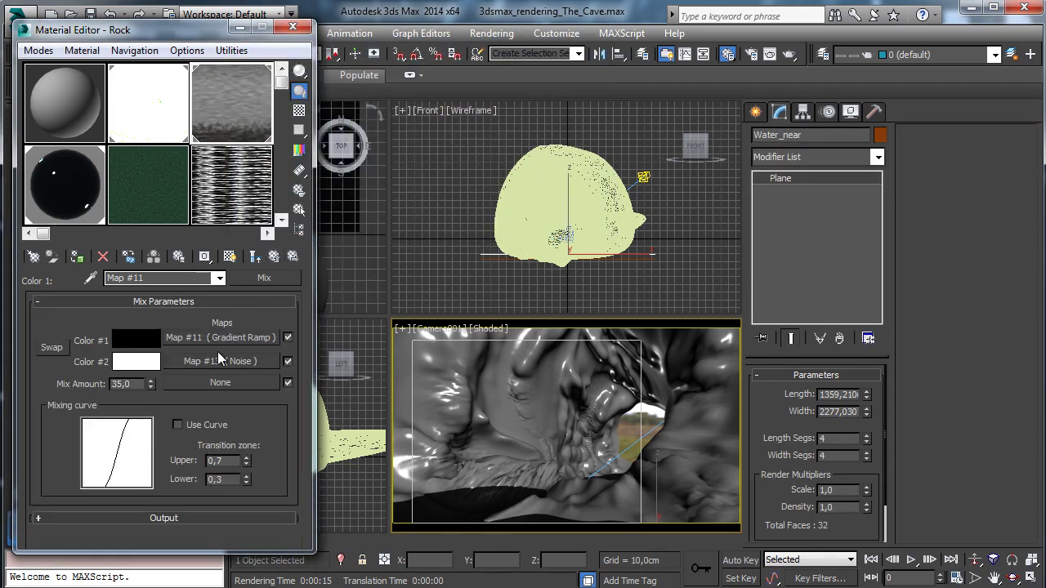
Step: Set the Levels of the Noise map in the Mix map's Color #2 slot to 6 and return to the Mix map
left_click(219, 359)
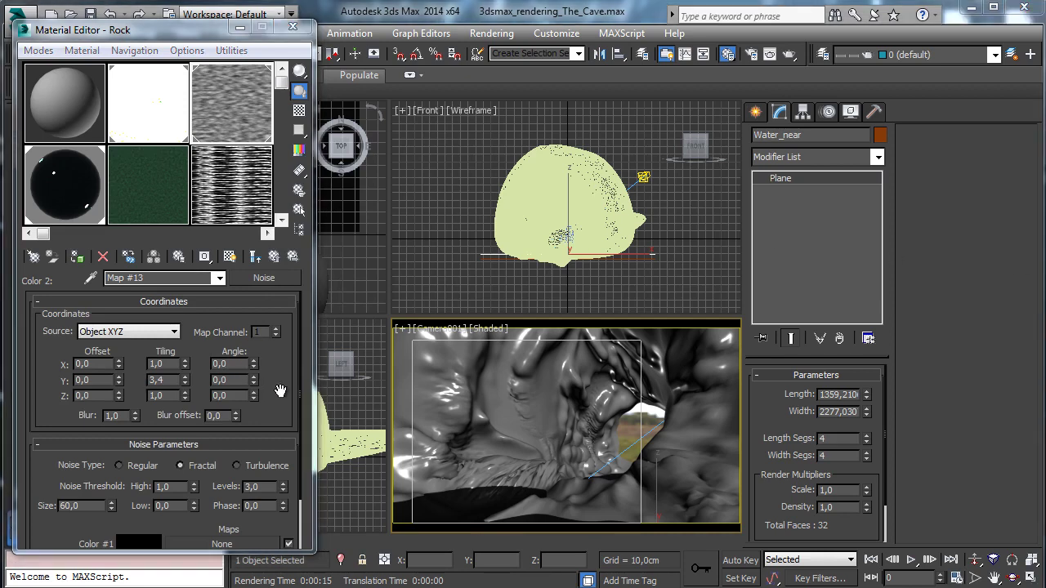
scroll(276, 391, "down", 2)
double_click(254, 425)
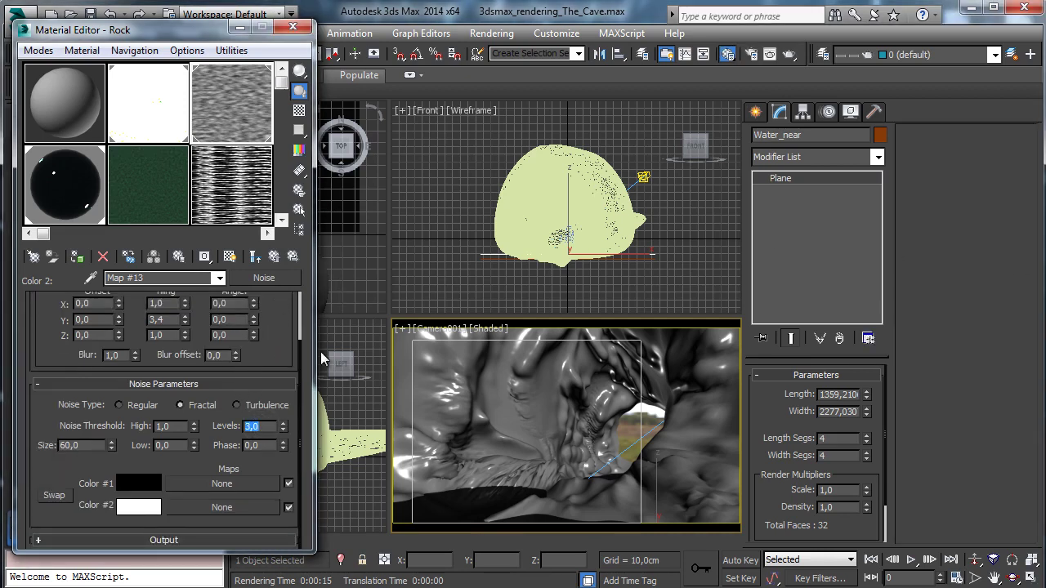
type("6")
key("Return")
left_click(275, 259)
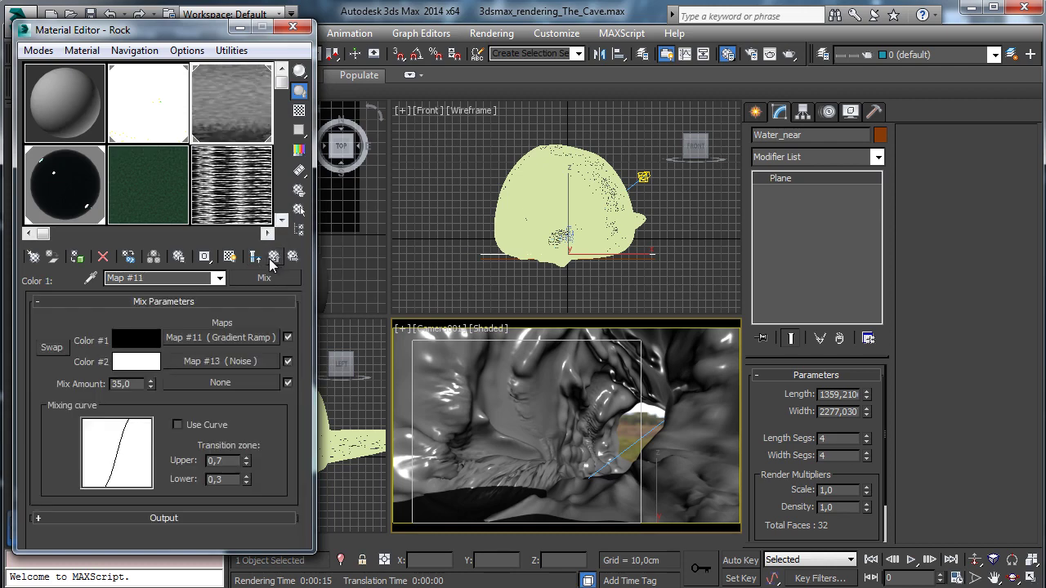
Step: Review the Noise map's tiling and noise settings, and go back up the map hierarchy to the Rock material's top level
left_click(204, 363)
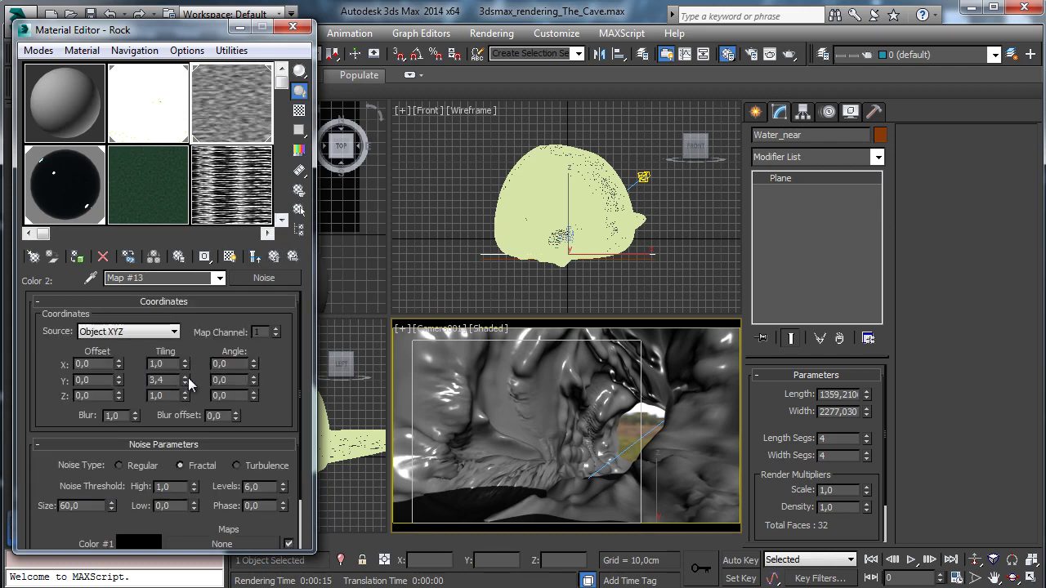
left_click(275, 258)
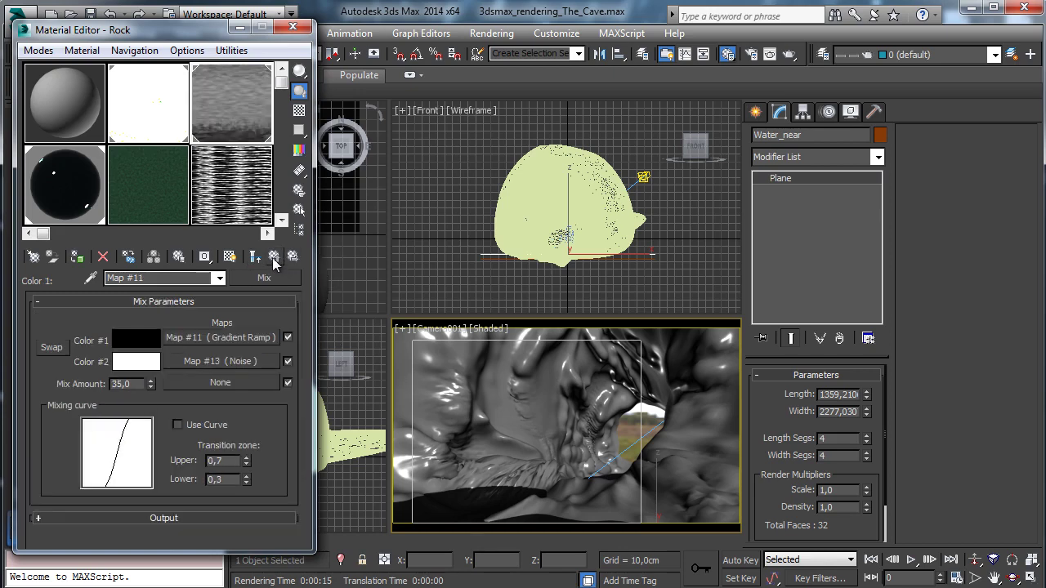
left_click(275, 257)
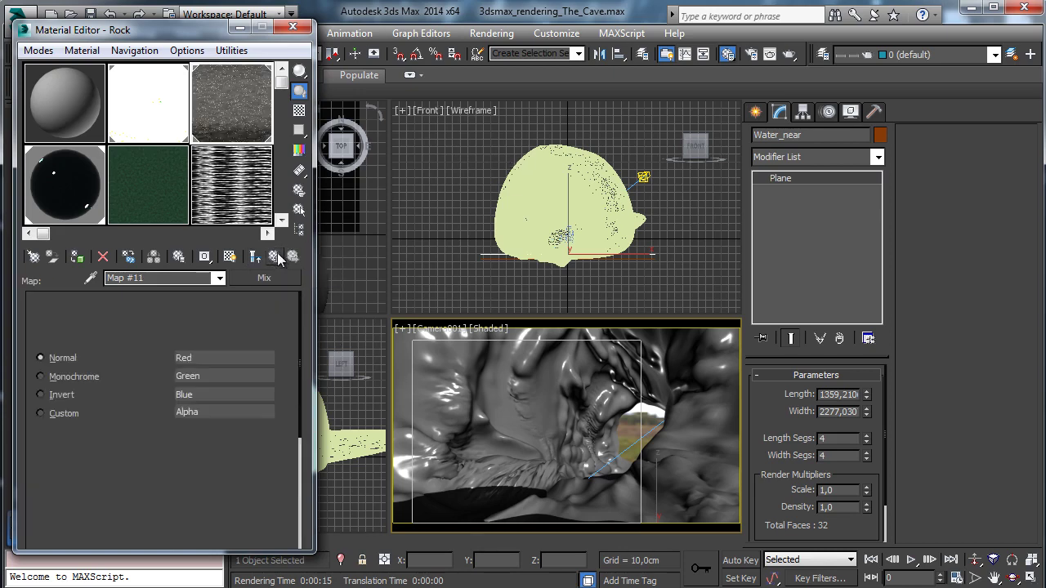
left_click(276, 257)
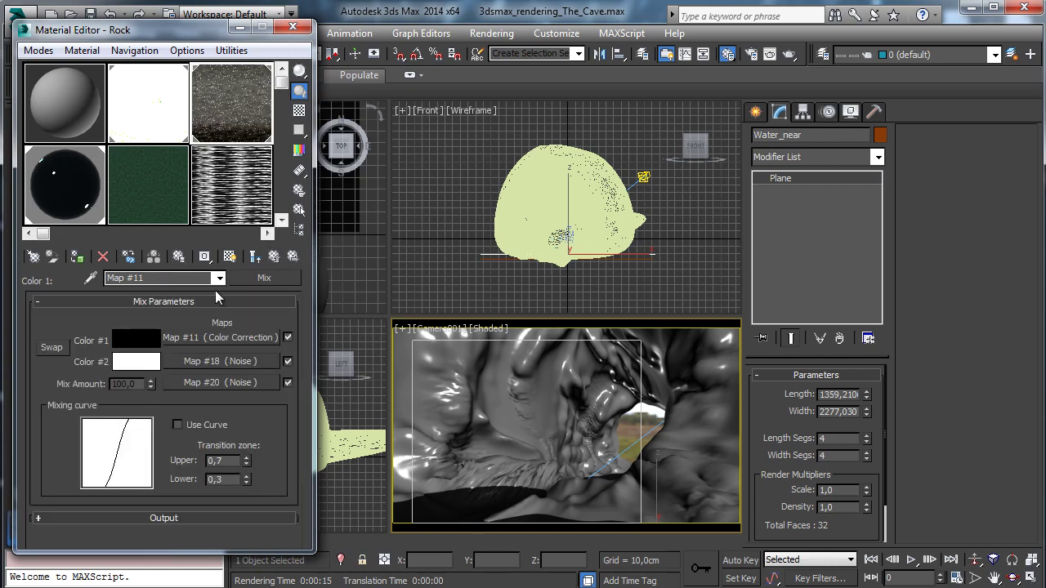
left_click(275, 258)
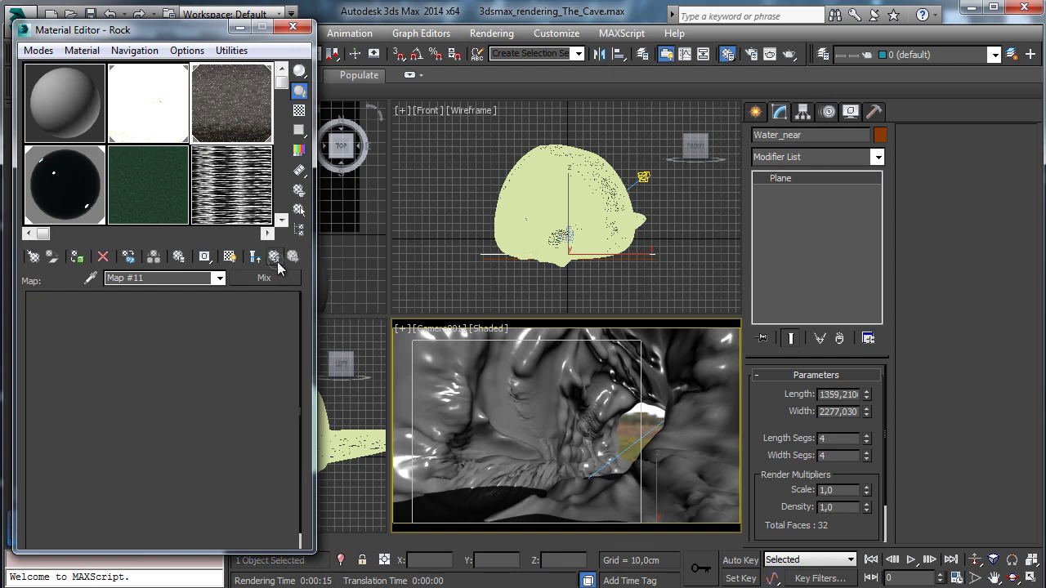
left_click(276, 257)
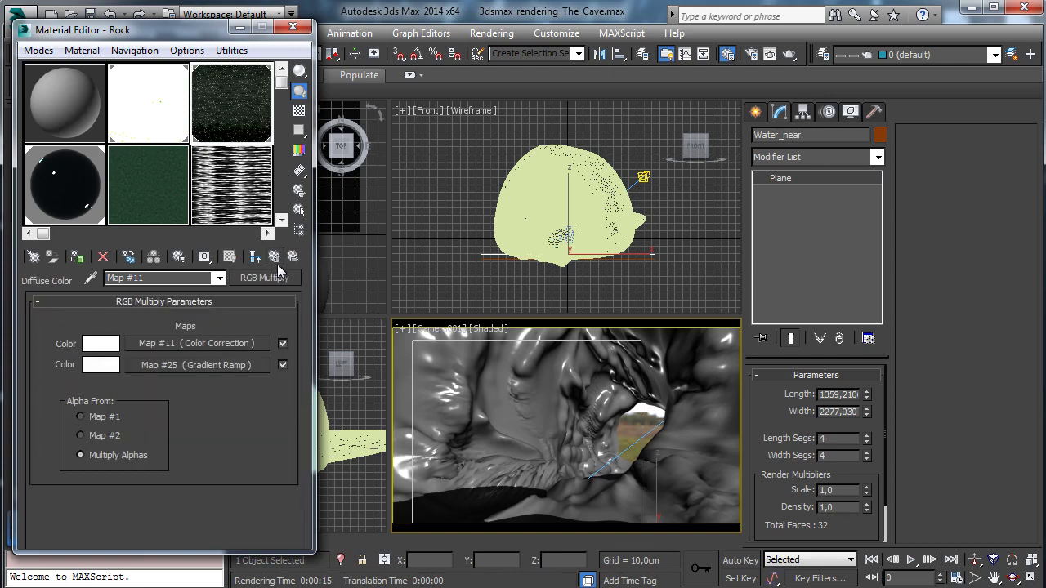
left_click(275, 257)
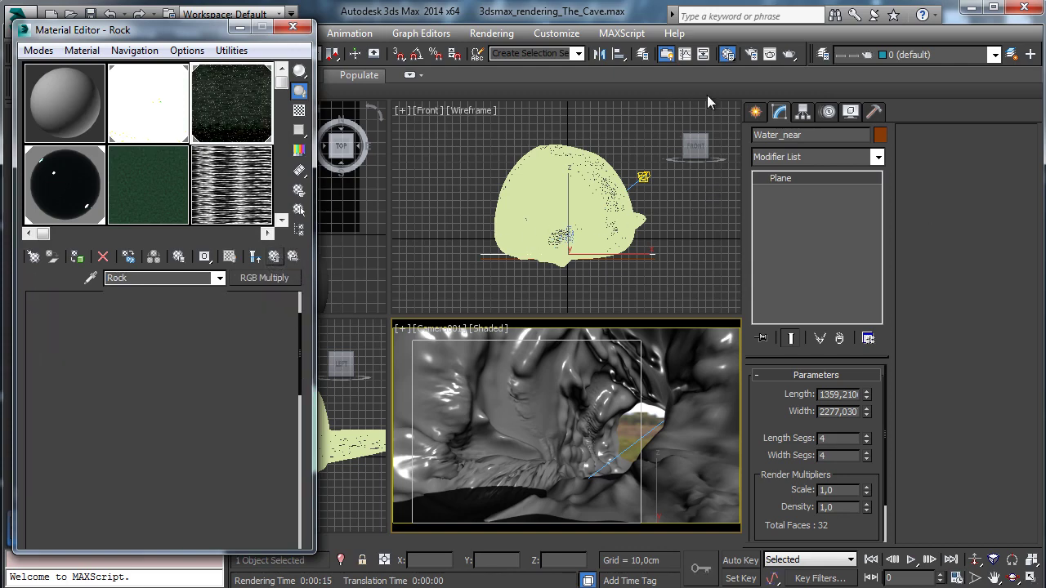
Step: Set the Whitepoint of the mr Photographic Exposure Control to 800 Kelvin and close the environment settings
left_click(491, 33)
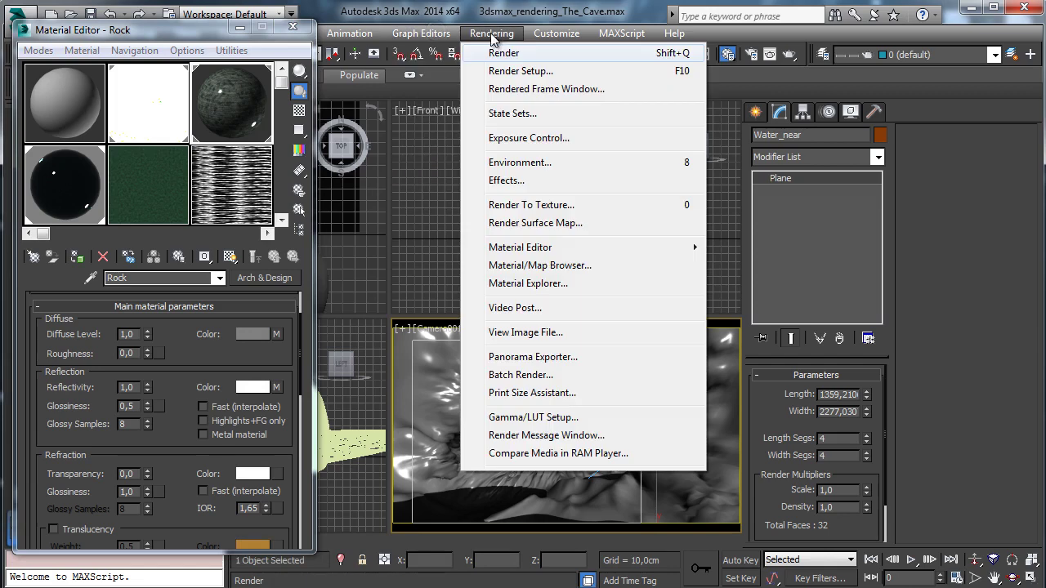
left_click(527, 139)
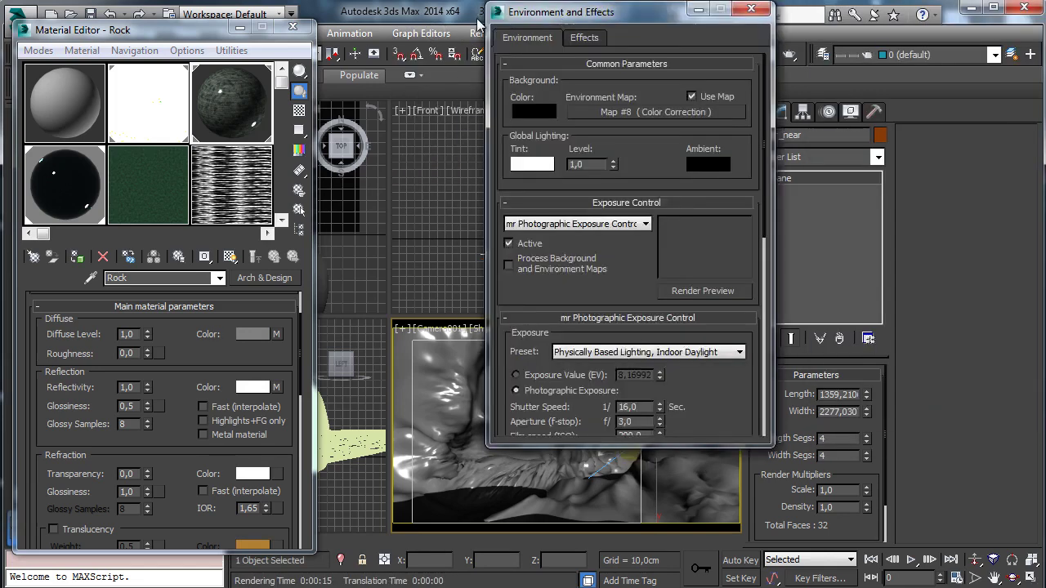
left_click_drag(493, 9, 448, 47)
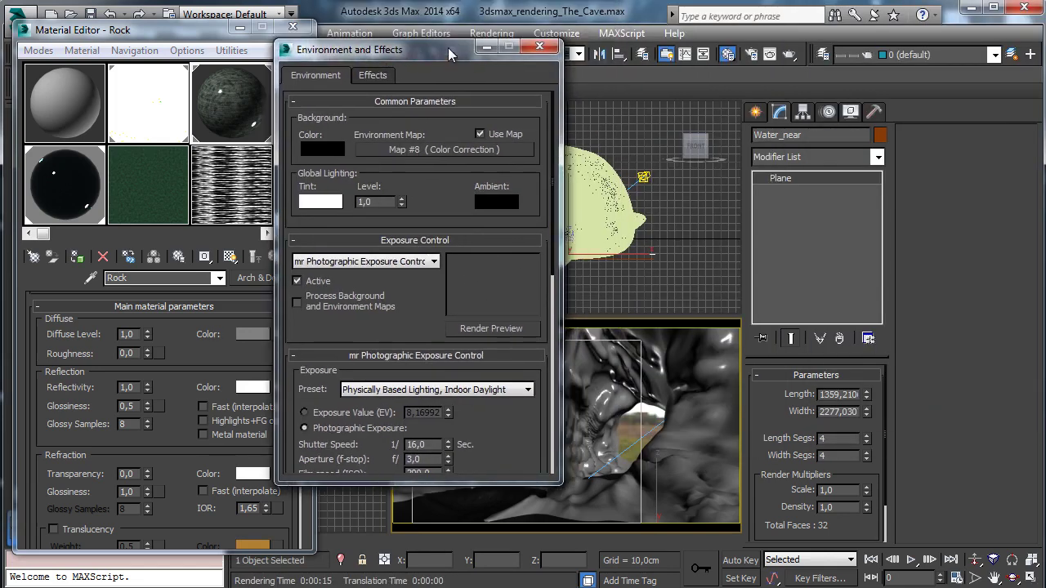
left_click_drag(550, 248, 546, 409)
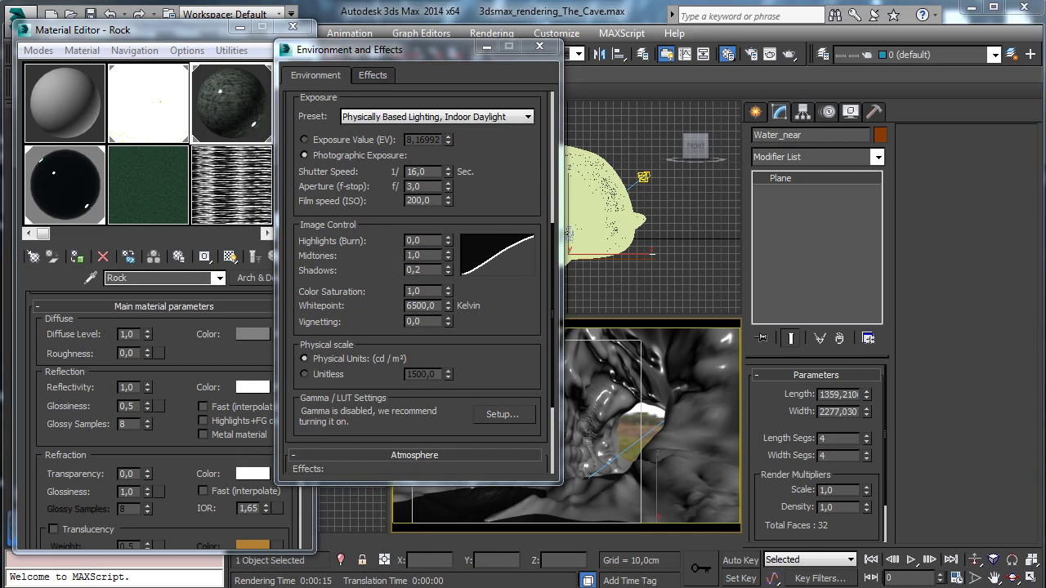
left_click_drag(420, 306, 438, 306)
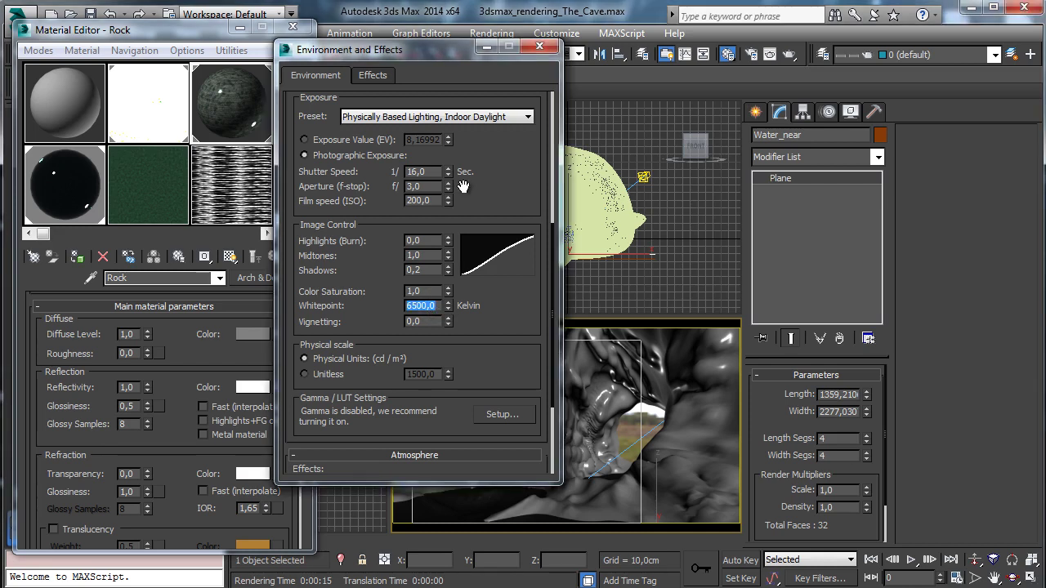
type("800")
key("Return")
left_click(539, 47)
Step: Save the changes to the current cave scene, keeping it open
key("ctrl+o")
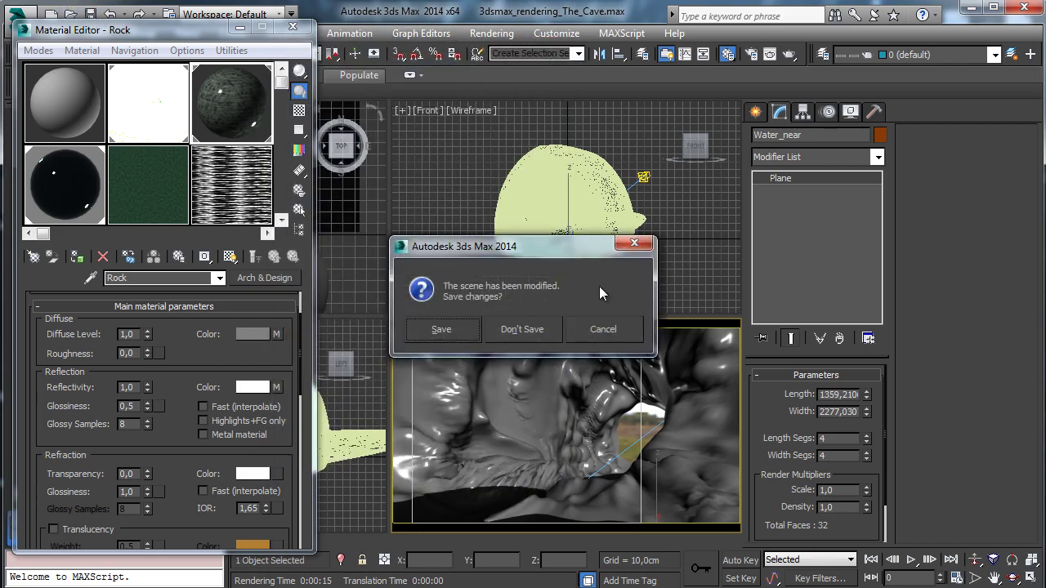
left_click(603, 329)
left_click(90, 14)
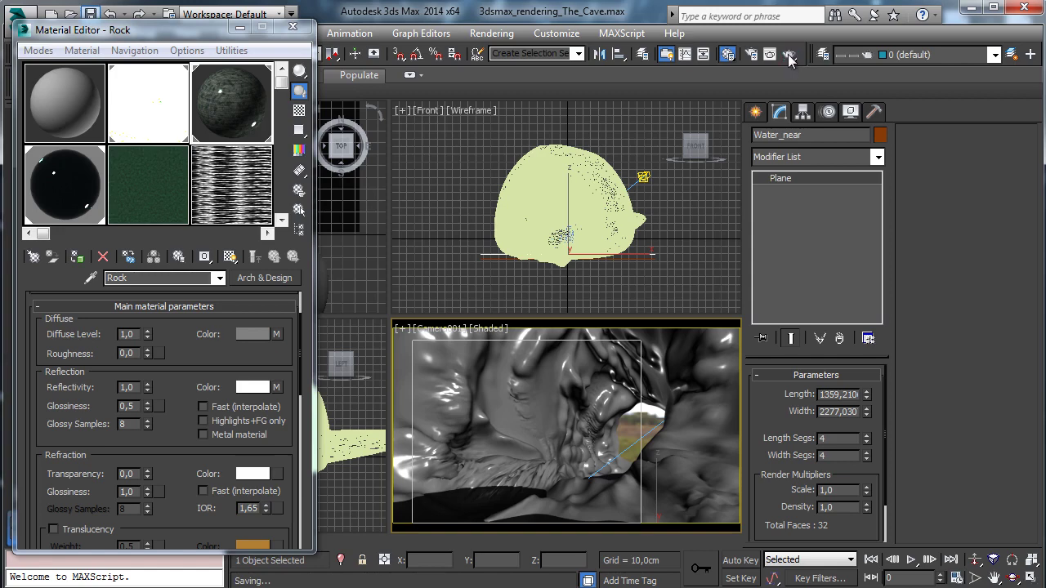
Step: Run an iray test render of the Camera001 region, inspect the cave rock, and put the render window away
left_click(789, 55)
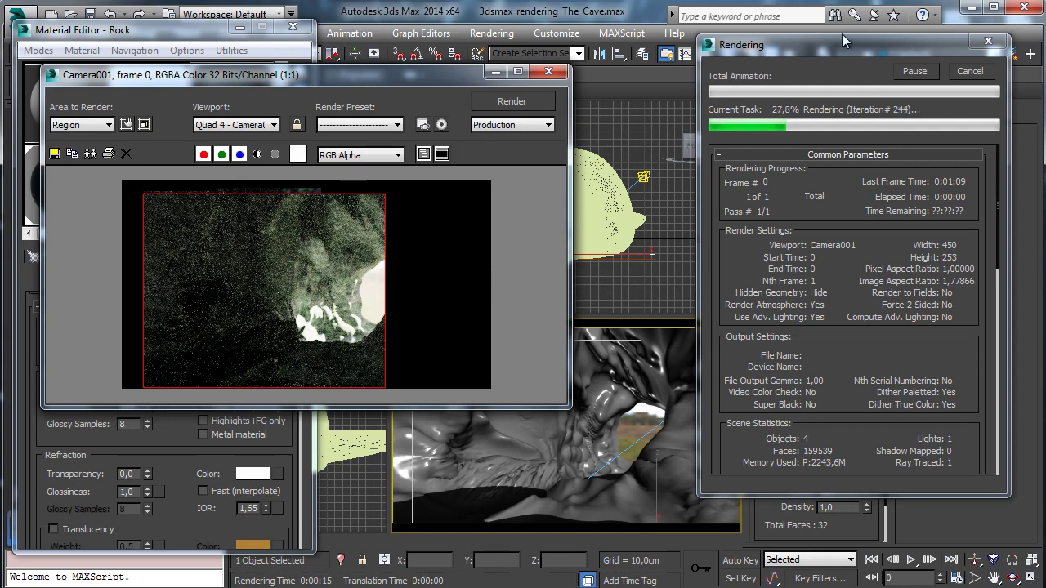
left_click(416, 89)
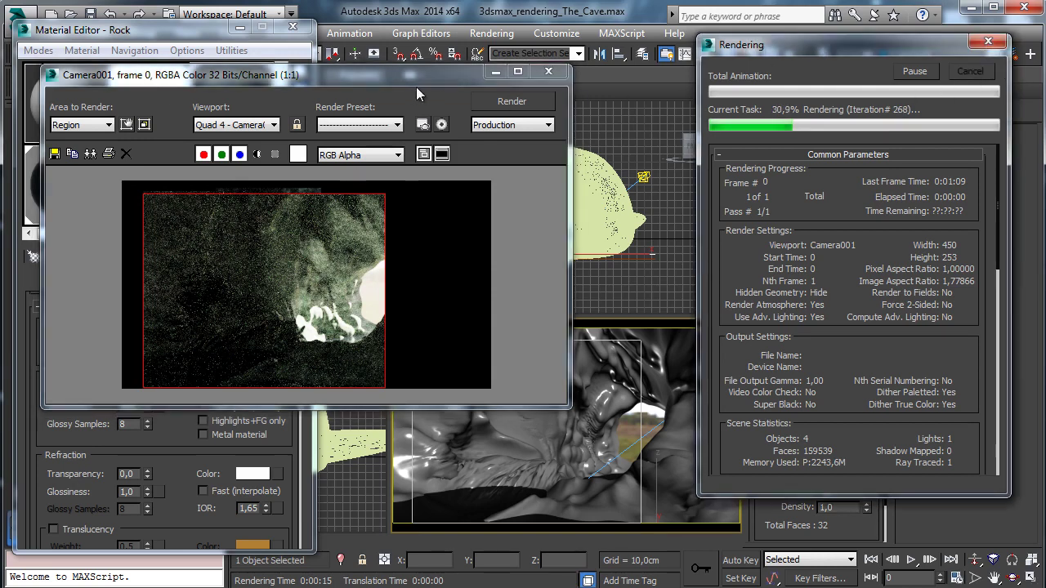
left_click(495, 73)
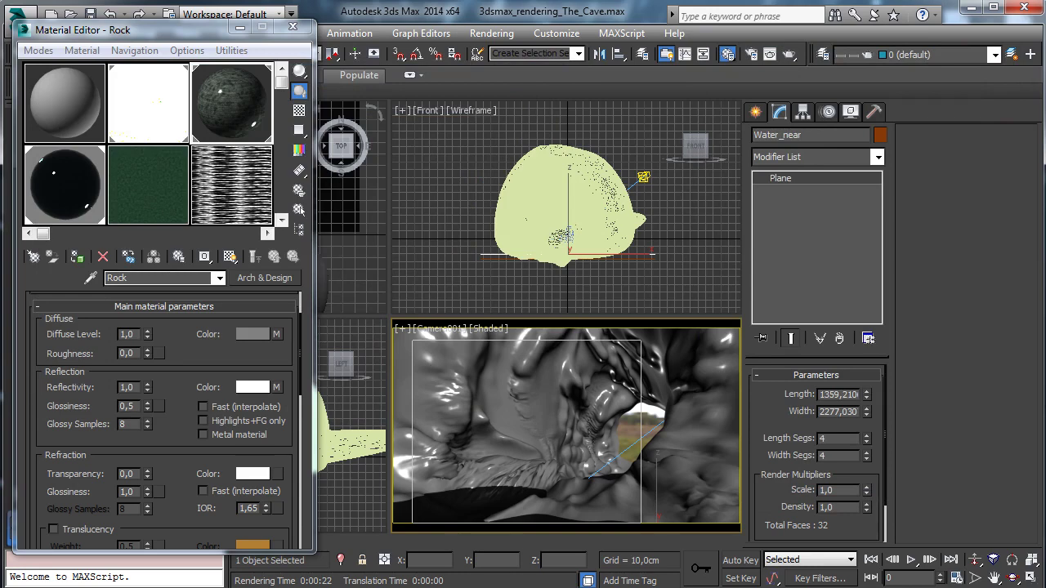
Step: Set iray's Trace/Bounce Limits to Physically Correct (Unlimited) in the advanced render parameters, and close the render setup
key("F10")
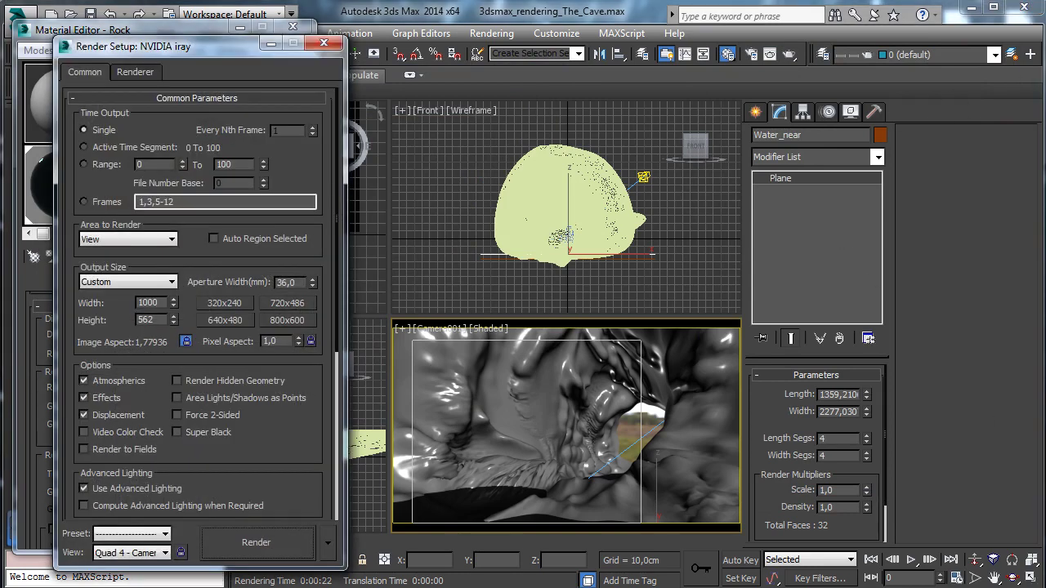
left_click(135, 73)
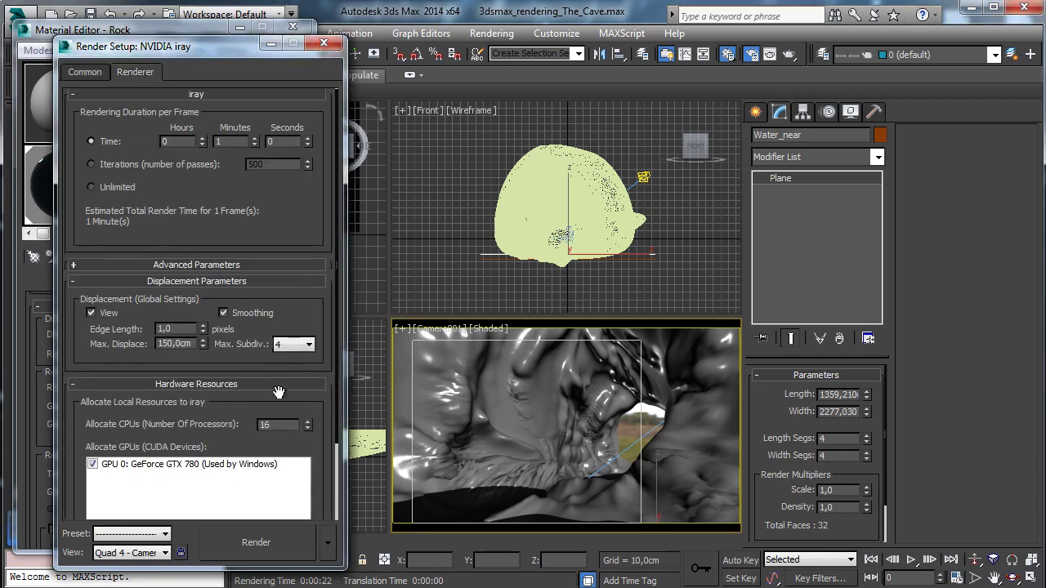
left_click(207, 266)
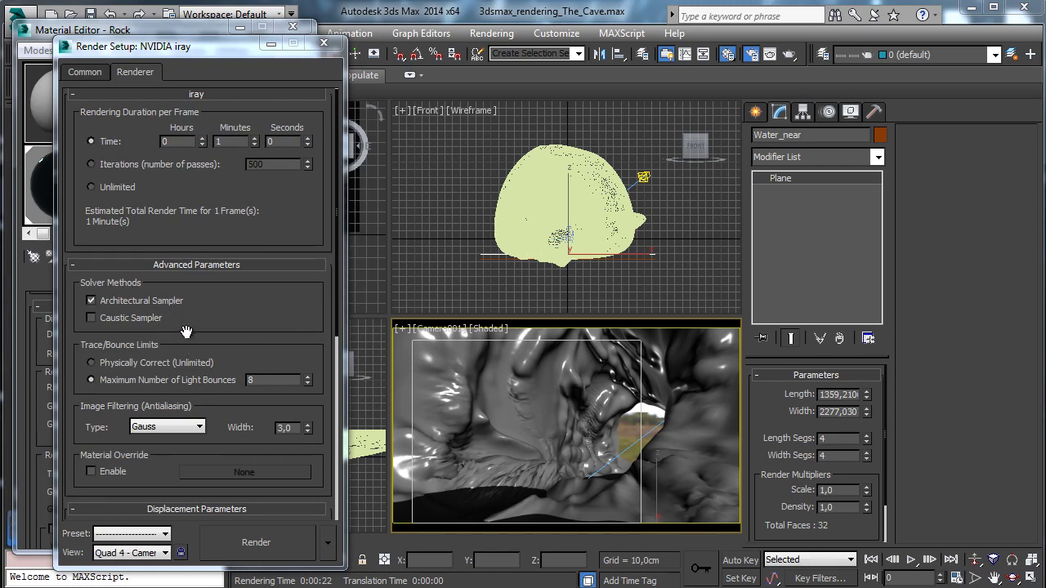
left_click(113, 363)
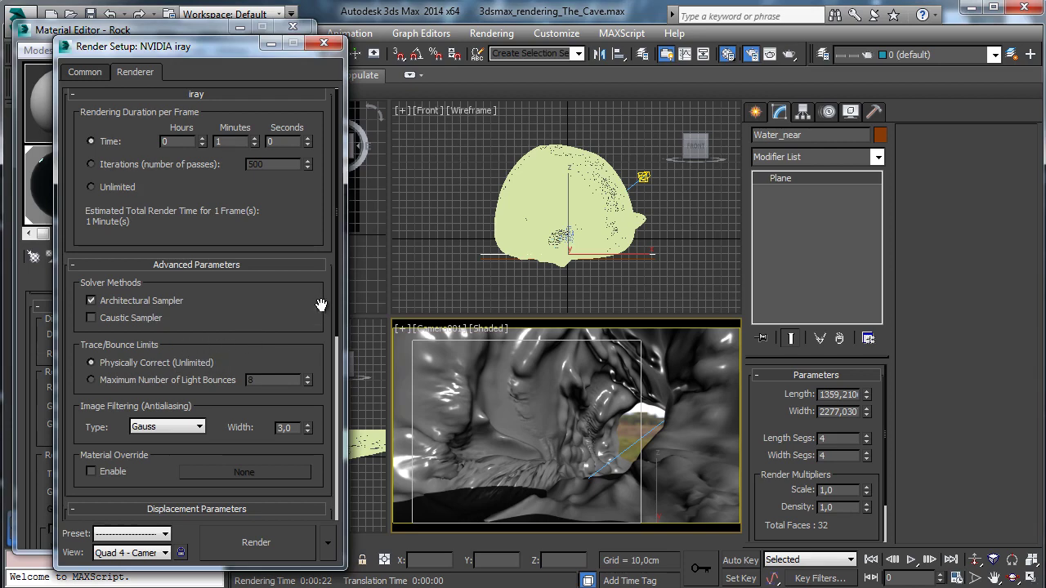
left_click(81, 73)
left_click(324, 42)
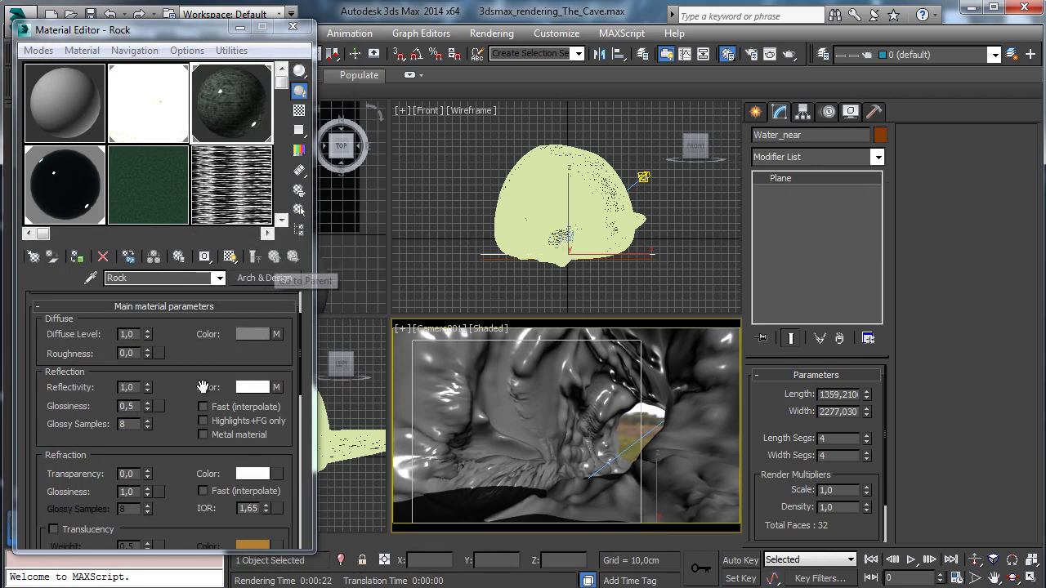
Step: Look through the Rock material's parameters and expand its General Maps section
scroll(211, 380, "down", 5)
scroll(298, 361, "up", 5)
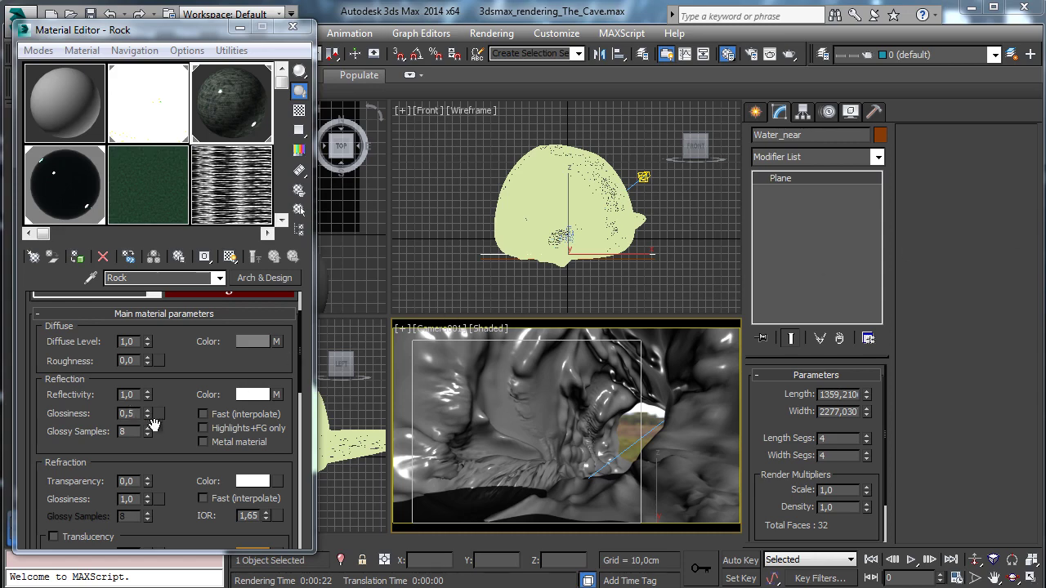
scroll(175, 387, "down", 10)
scroll(180, 214, "down", 3)
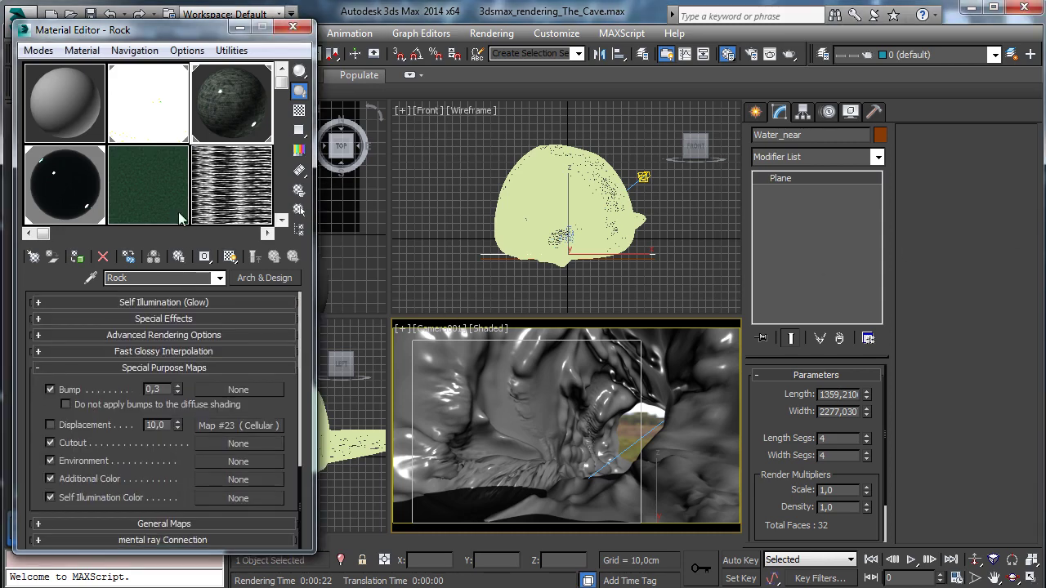
left_click(162, 522)
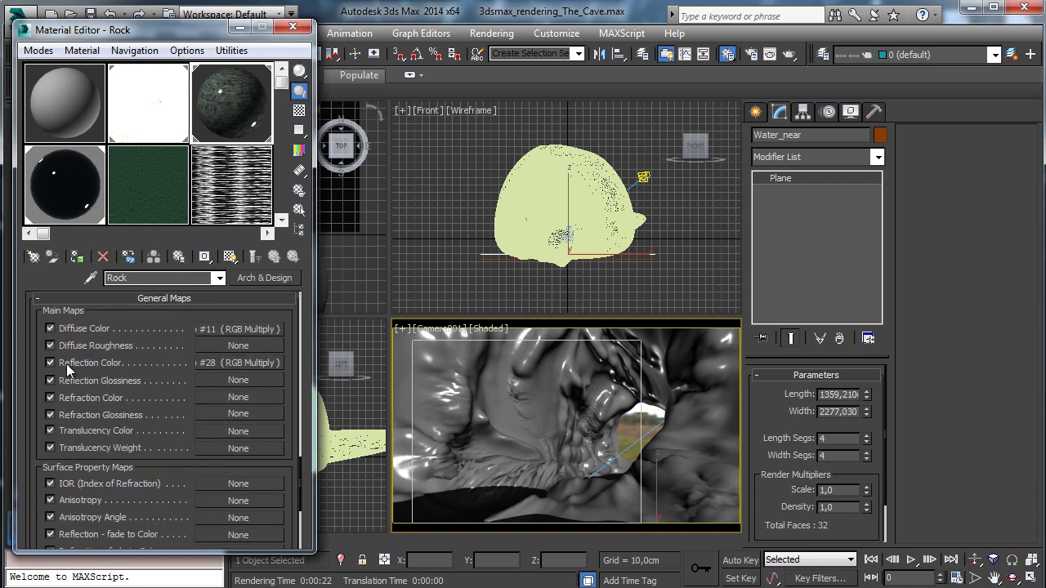